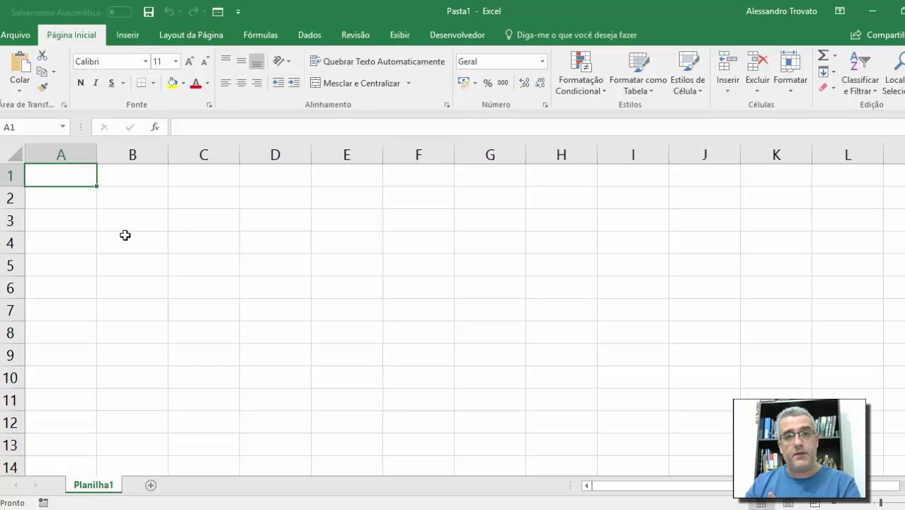
pyautogui.click(176, 232)
pyautogui.click(365, 256)
pyautogui.click(155, 213)
pyautogui.click(74, 172)
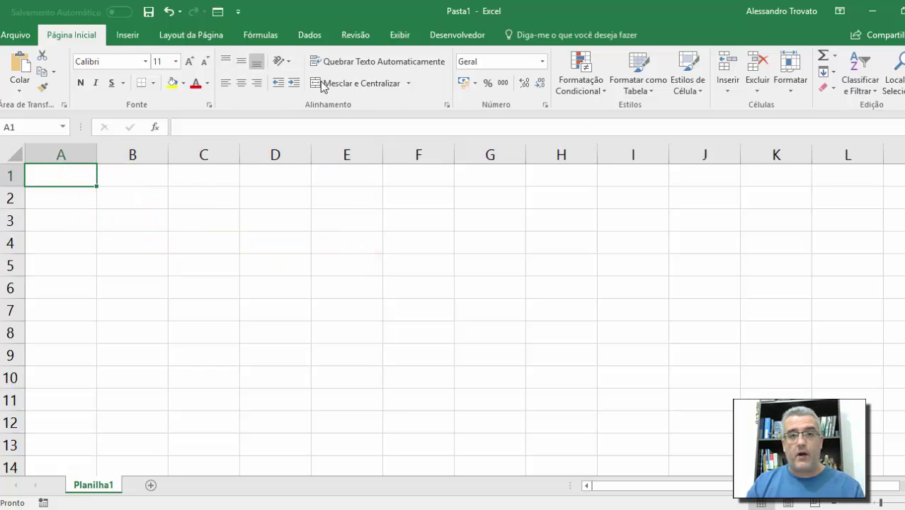
# Start an external data import from Access, using the database TestePerfomance.mdb in the Área de Trabalho folder as the source.
pyautogui.click(309, 35)
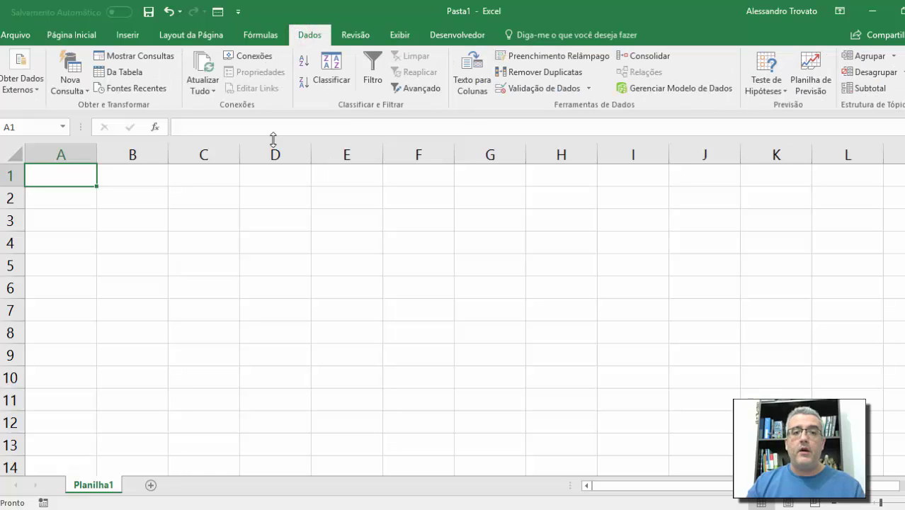
pyautogui.click(22, 82)
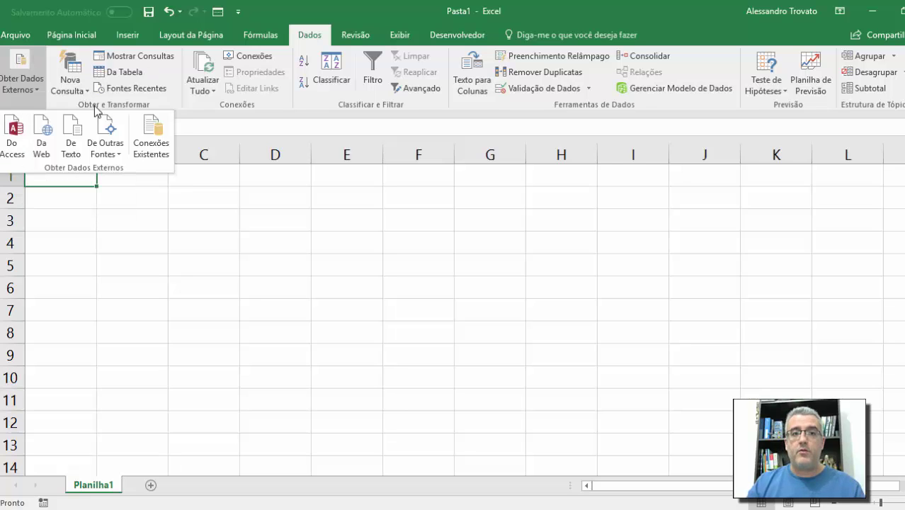
pyautogui.click(128, 103)
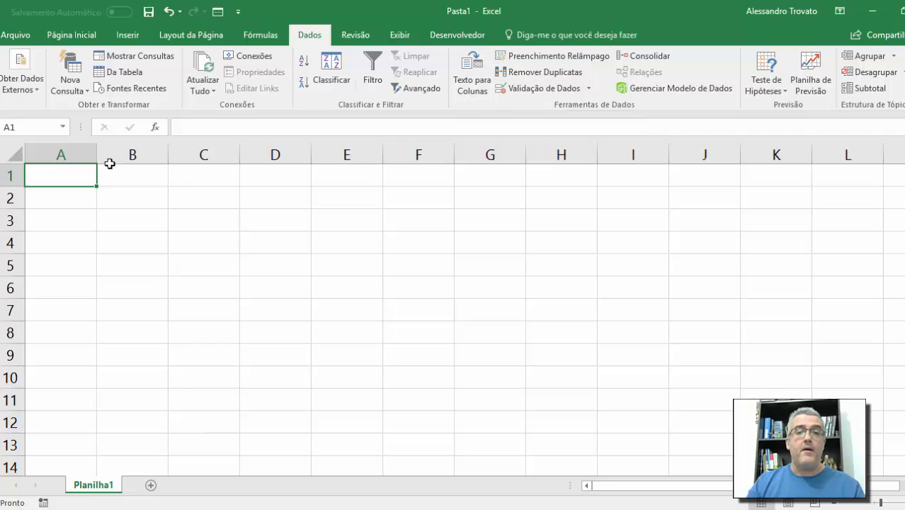
pyautogui.click(31, 74)
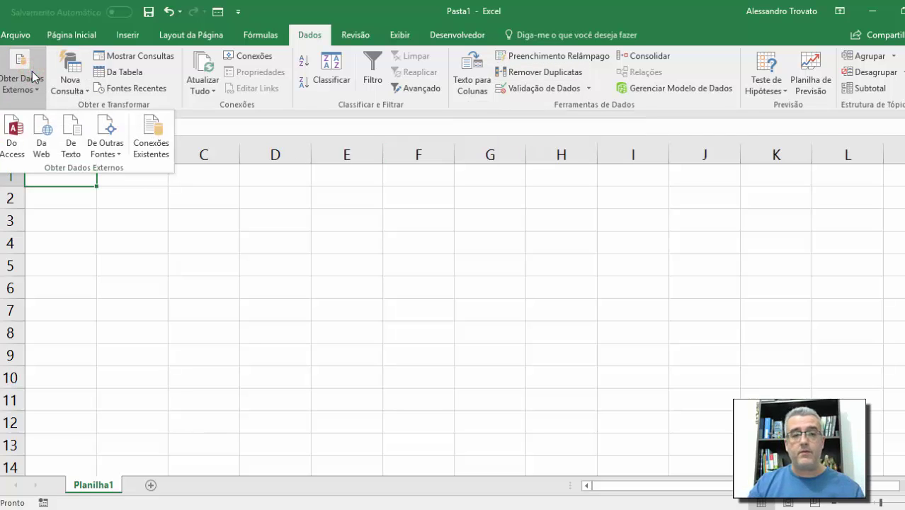
pyautogui.click(18, 138)
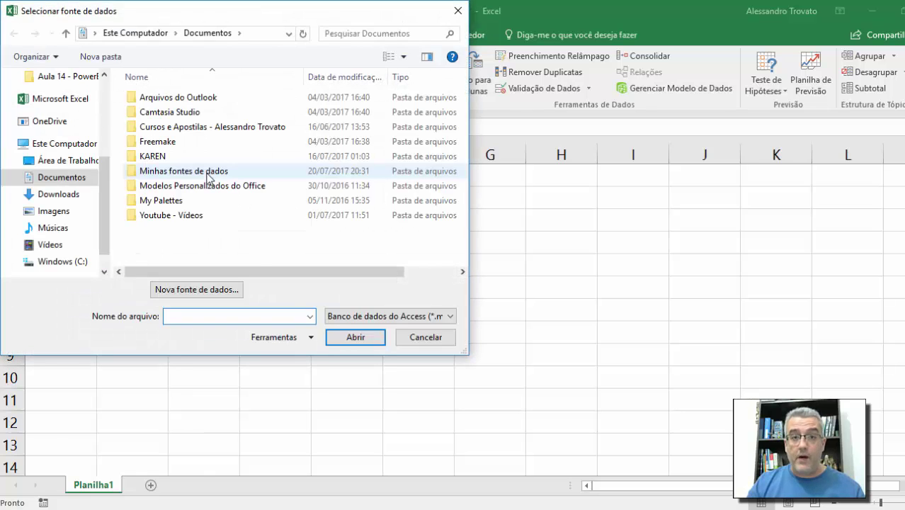
pyautogui.click(73, 177)
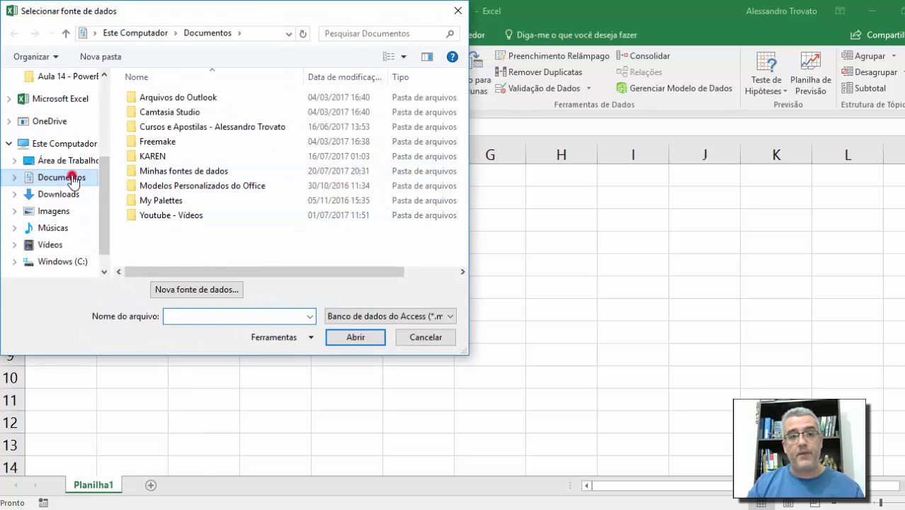
pyautogui.click(86, 160)
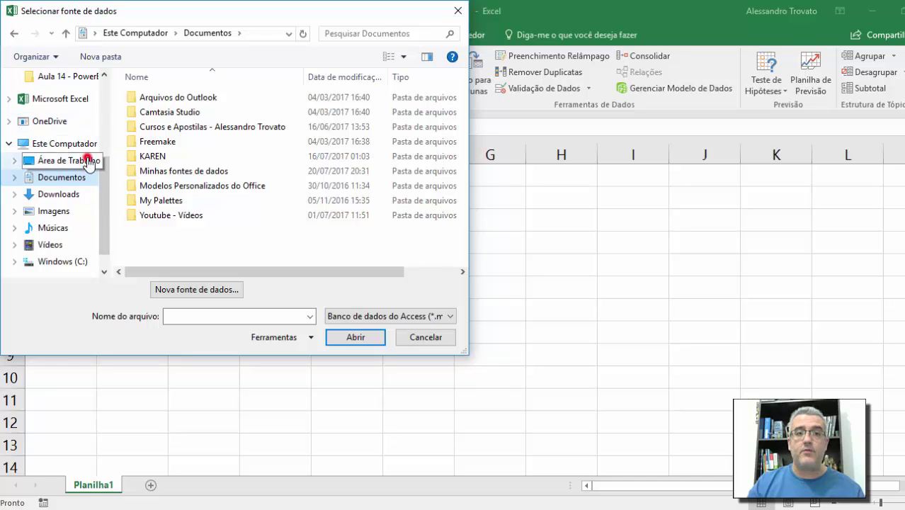
pyautogui.click(170, 131)
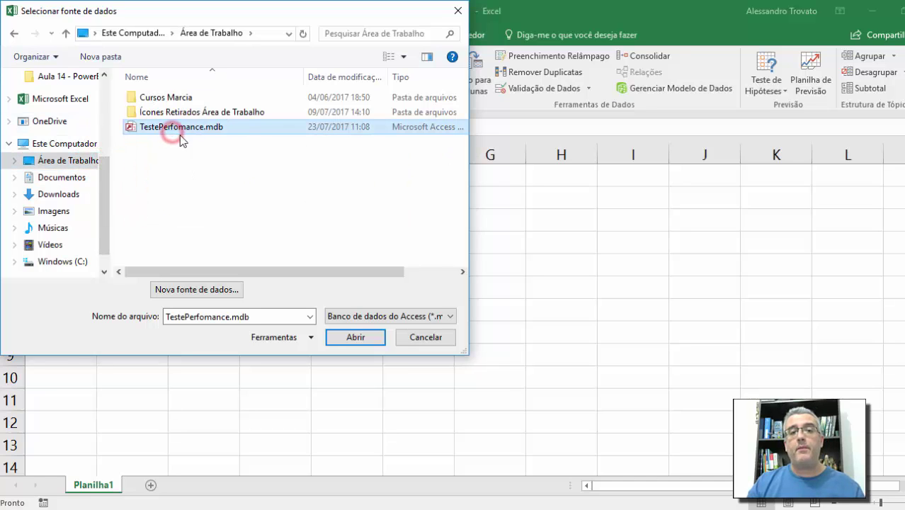
pyautogui.click(354, 338)
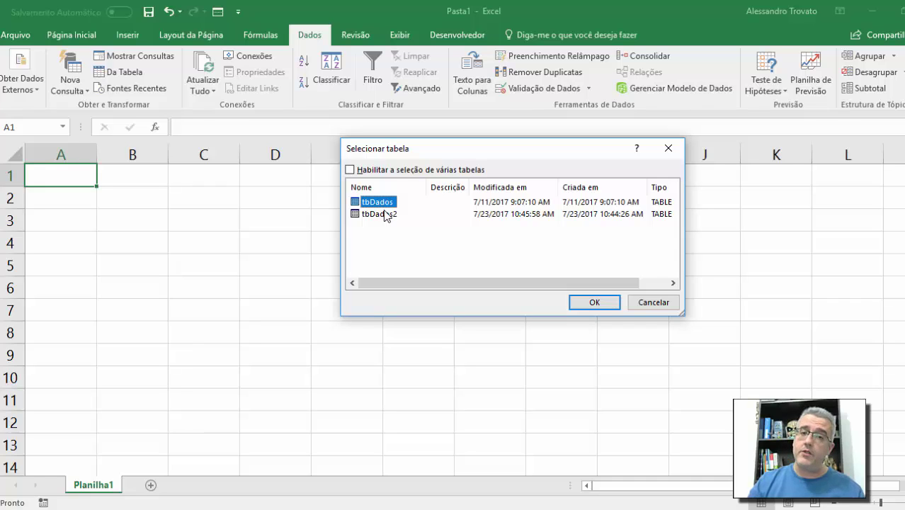
# Choose the tbDados2 table of the database as the one to import.
pyautogui.click(374, 213)
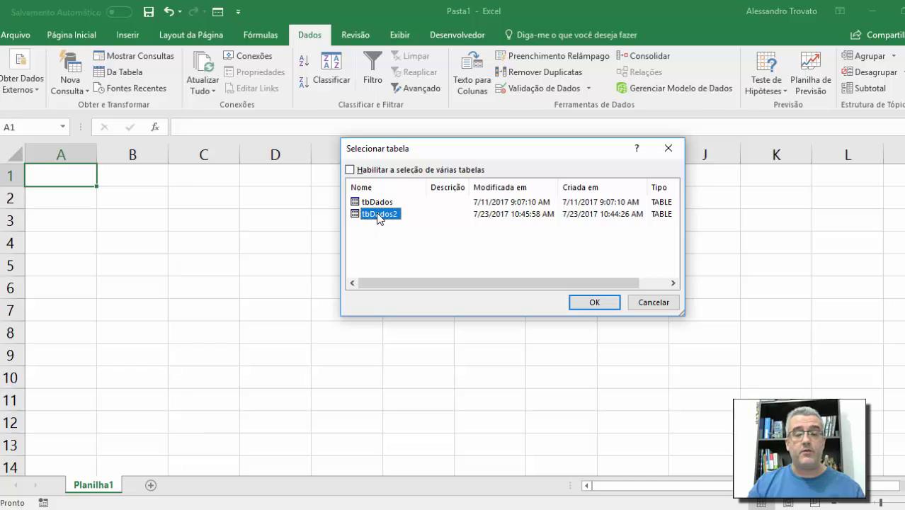
pyautogui.click(373, 202)
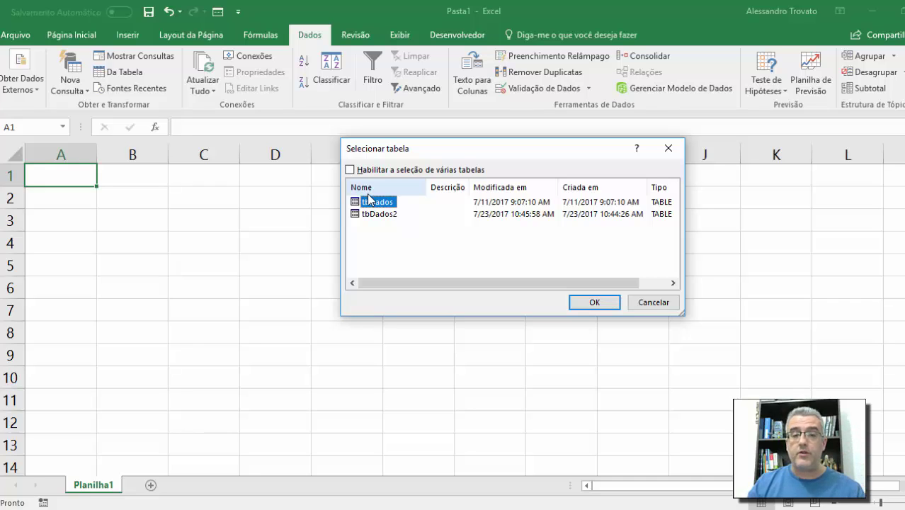
pyautogui.click(381, 215)
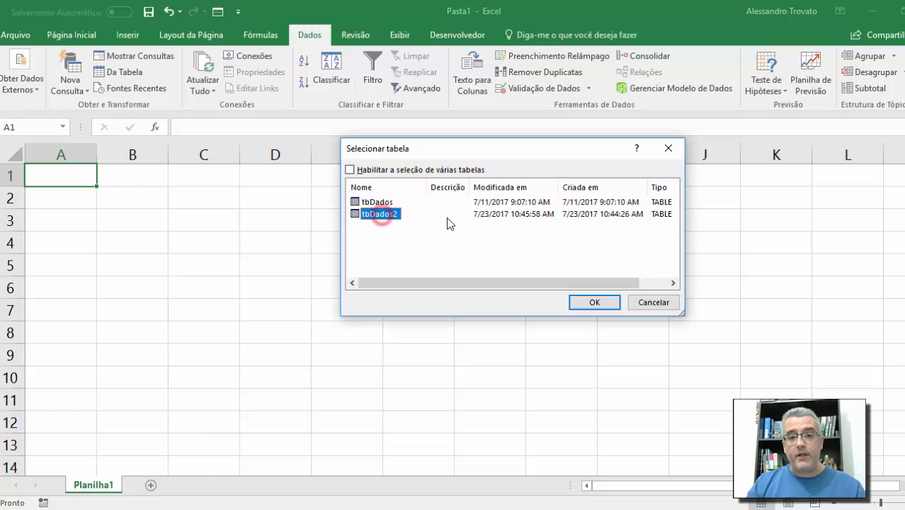
pyautogui.click(611, 306)
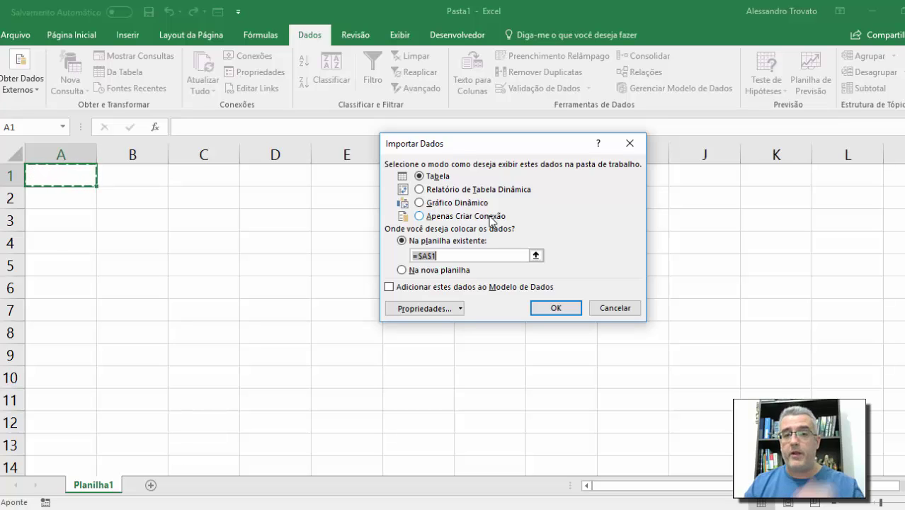
# Import the data as a table (Tabela) into the existing worksheet, starting at cell A1.
pyautogui.click(433, 177)
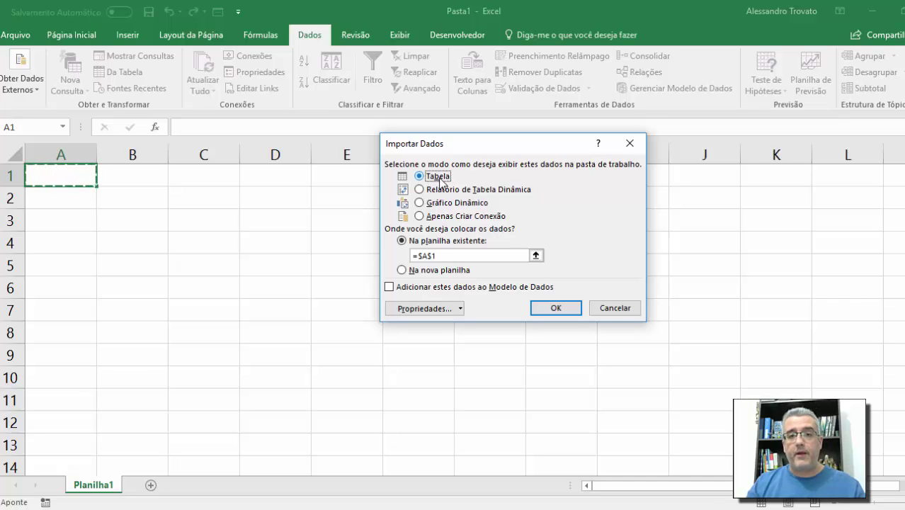
pyautogui.click(401, 270)
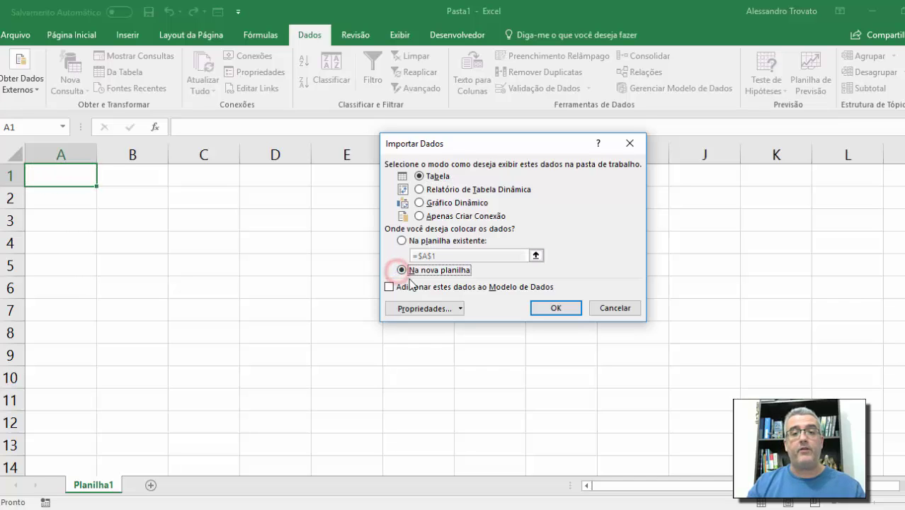
pyautogui.click(402, 241)
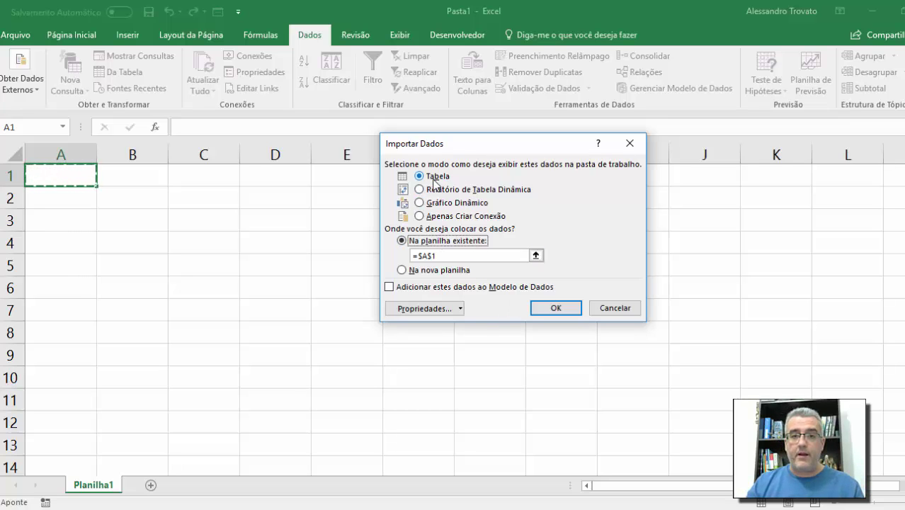
pyautogui.click(557, 308)
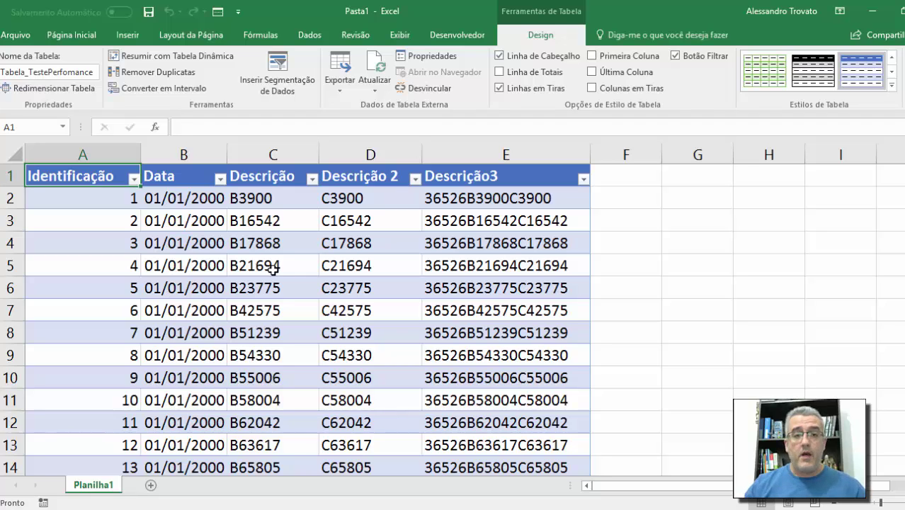
# Examine the Identificação column of the imported table, from its first record to its last.
pyautogui.click(102, 152)
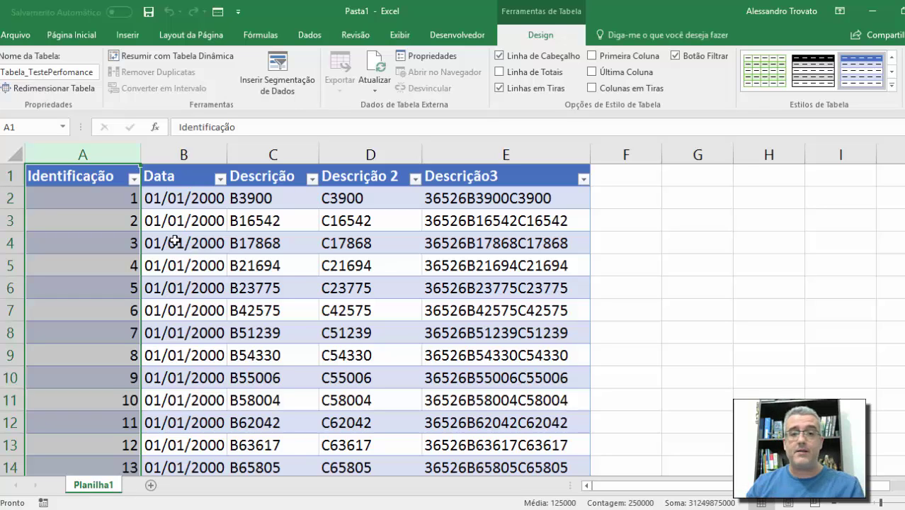
pyautogui.click(83, 261)
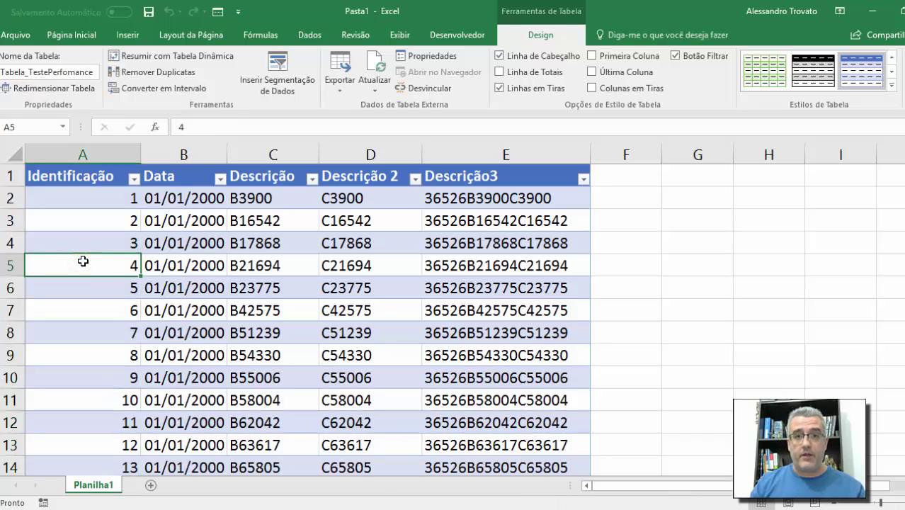
pyautogui.hotkey('ctrl', 'Down')
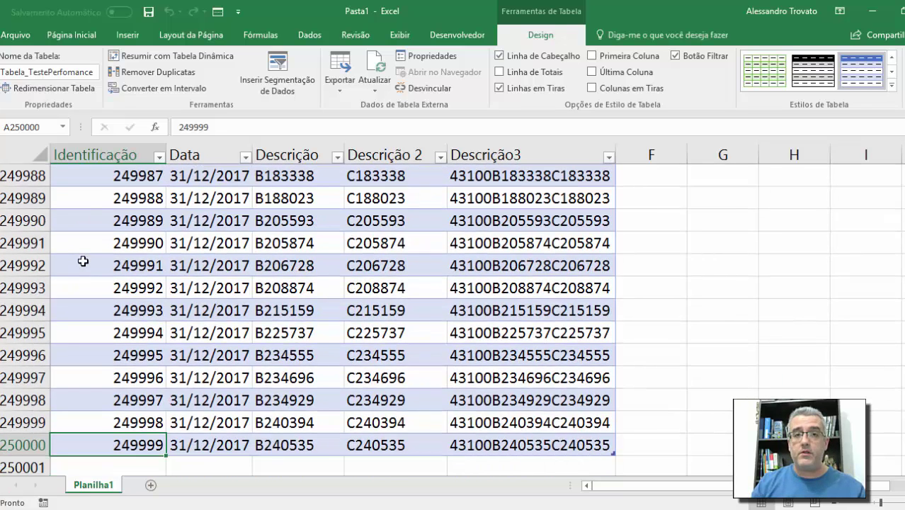
pyautogui.hotkey('ctrl', 'Up')
pyautogui.press('Down')
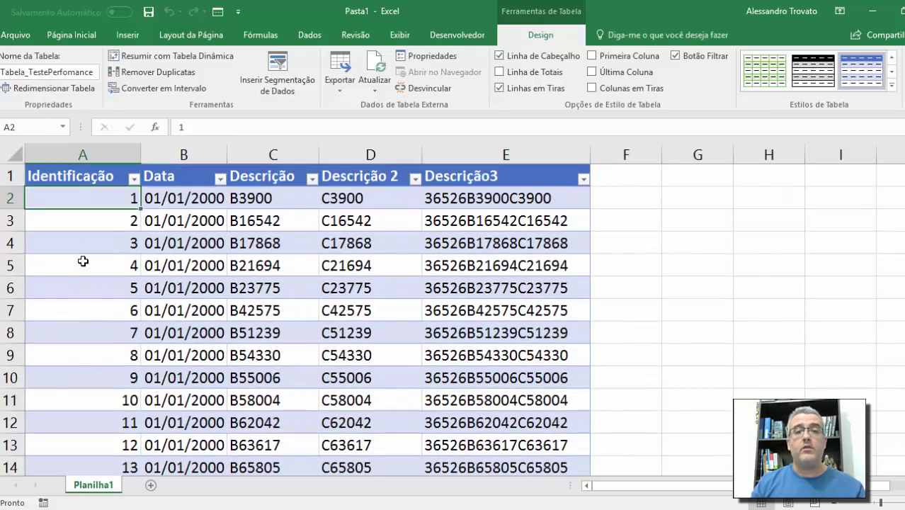
pyautogui.hotkey('ctrl', 'Down')
pyautogui.hotkey('ctrl', 'Up')
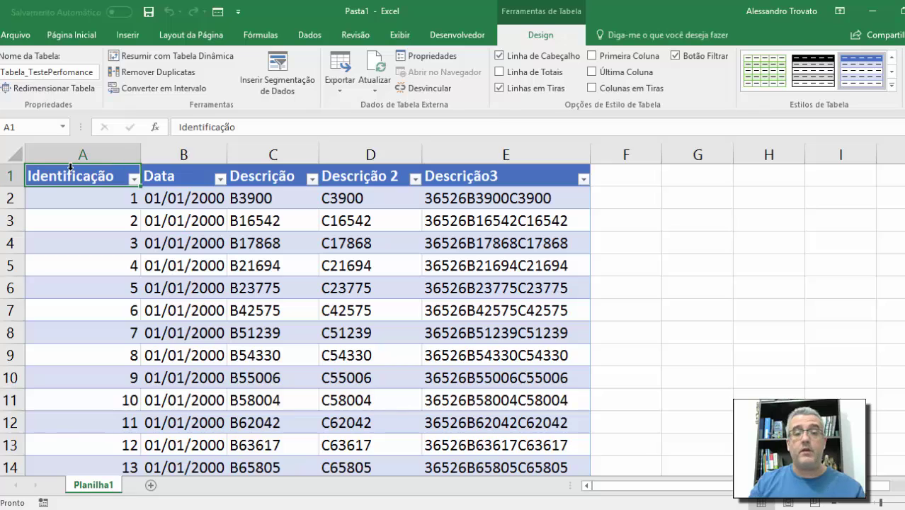
pyautogui.click(247, 248)
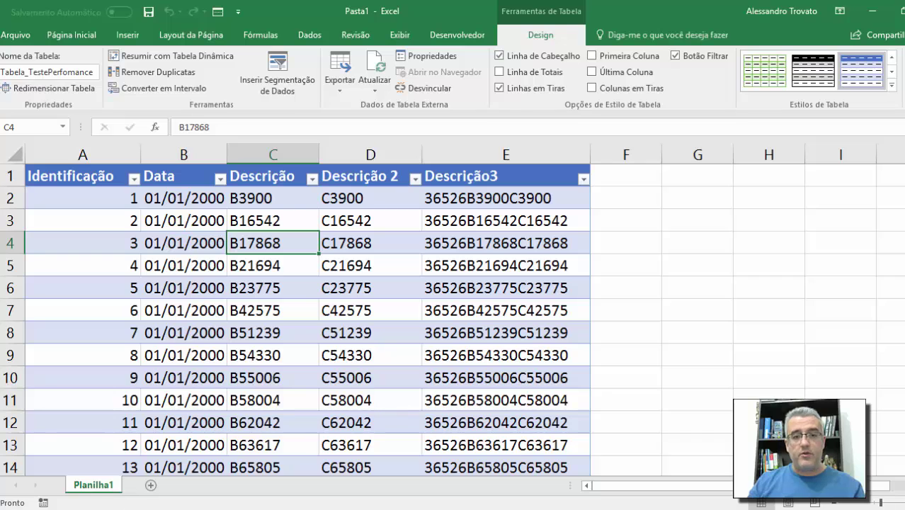
# Open TestePerfomance.mdb from the Área de Trabalho folder in Access and display the records of the tbDados2 table.
pyautogui.press('super+e')
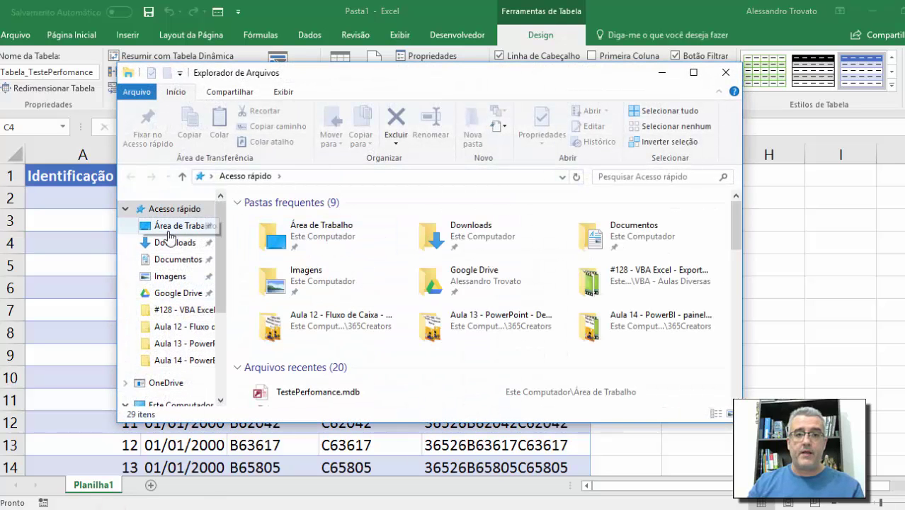
pyautogui.click(169, 228)
pyautogui.click(276, 322)
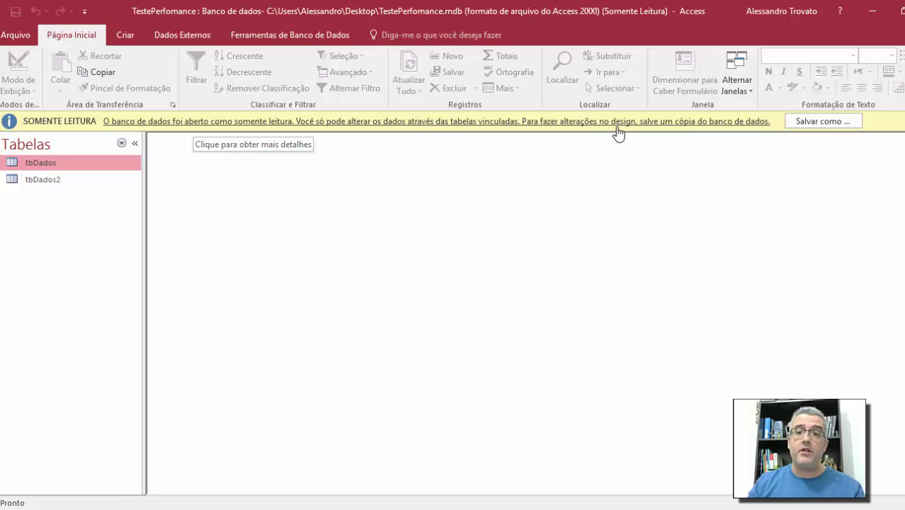
pyautogui.click(42, 162)
pyautogui.click(40, 181)
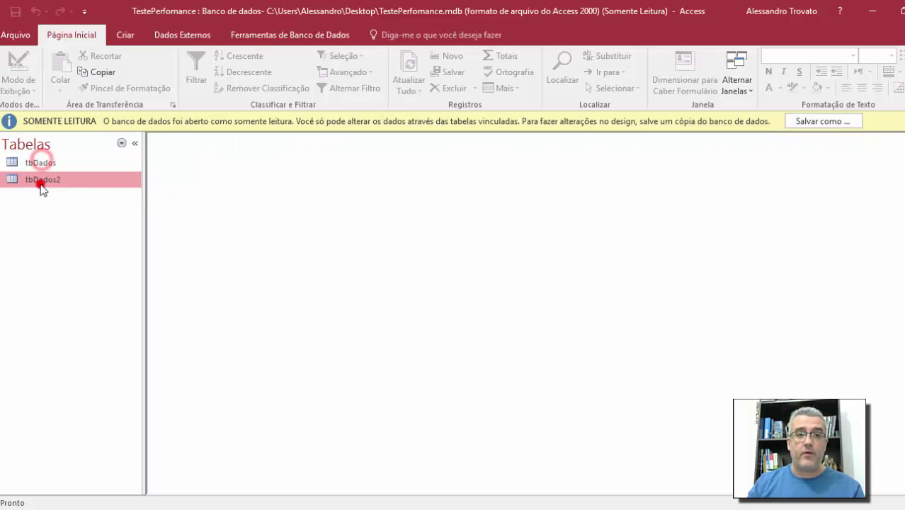
pyautogui.doubleClick(41, 181)
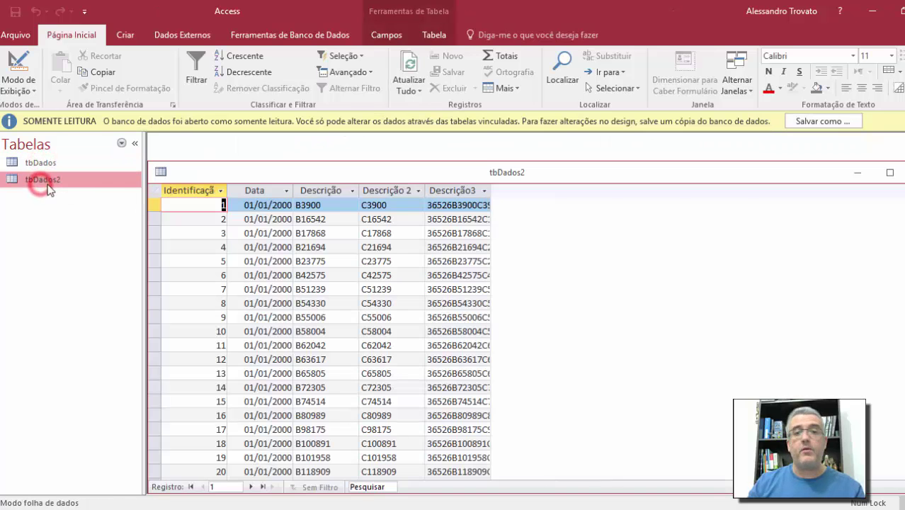
# Try to delete the record with Identificação 6 from tbDados2, and switch back to the Excel workbook.
pyautogui.click(146, 274)
pyautogui.press('Delete')
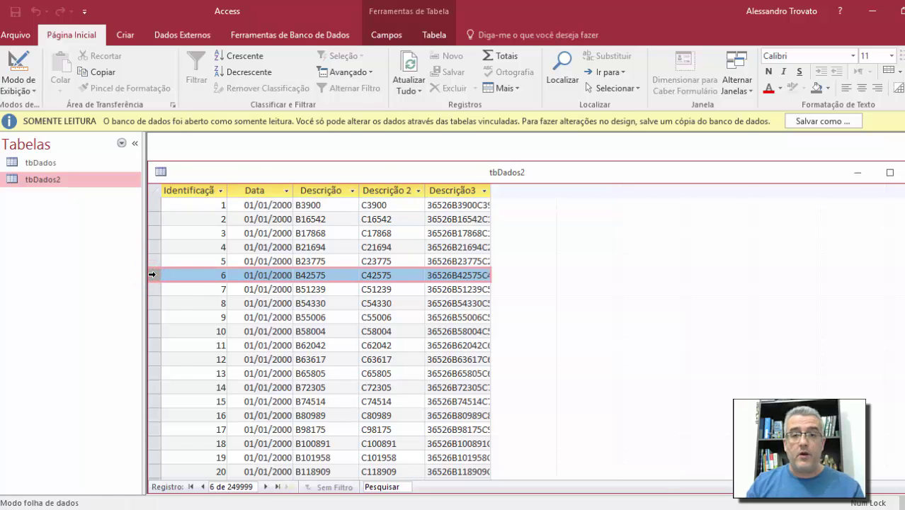
pyautogui.hotkey('alt', 'Tab')
pyautogui.click(740, 69)
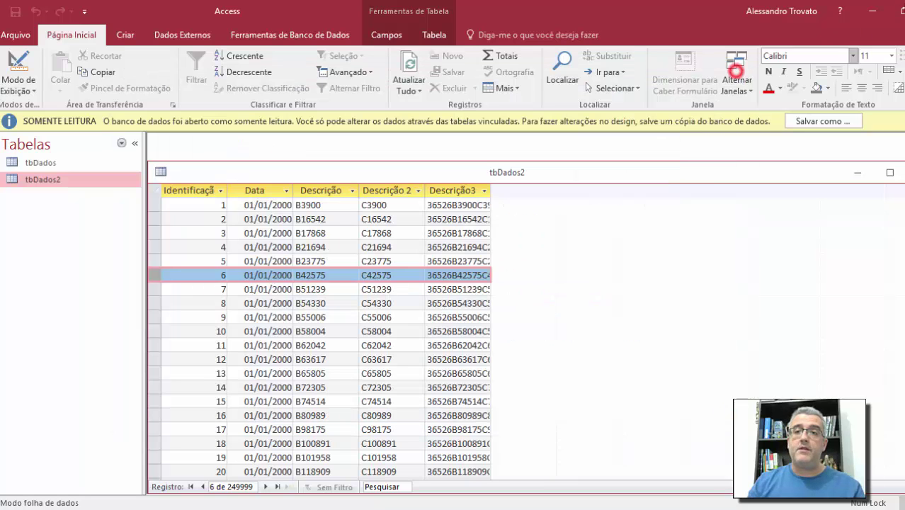
pyautogui.hotkey('alt', 'Tab')
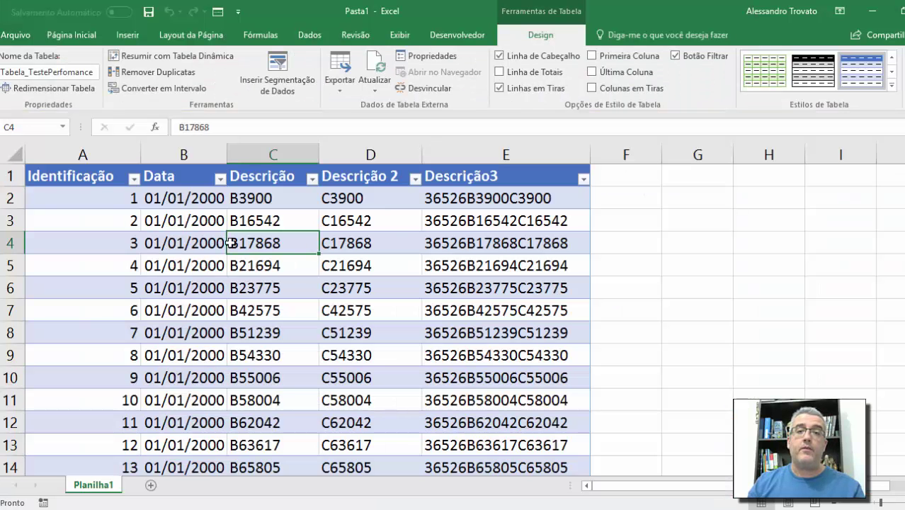
# Save the workbook as "Teste Importação" in the Área de Trabalho folder, keeping the Excel workbook (.xlsx) type.
pyautogui.click(654, 256)
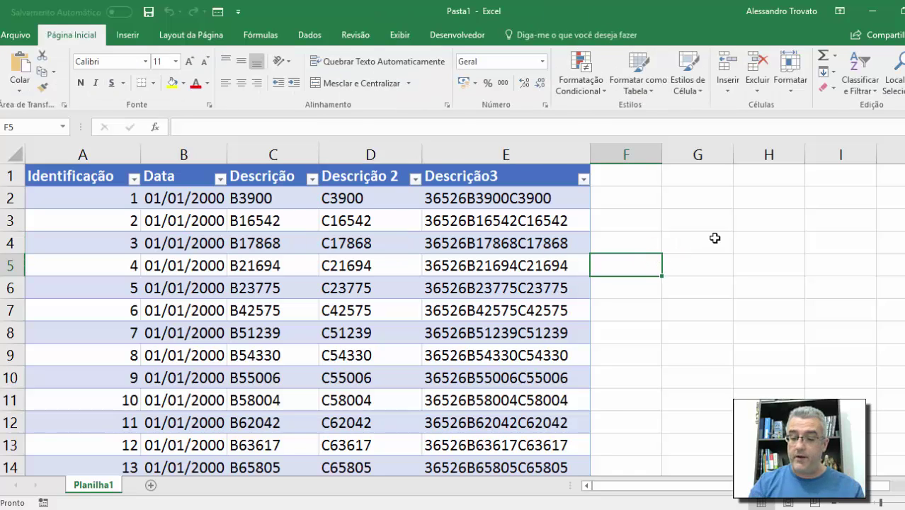
pyautogui.press('F12')
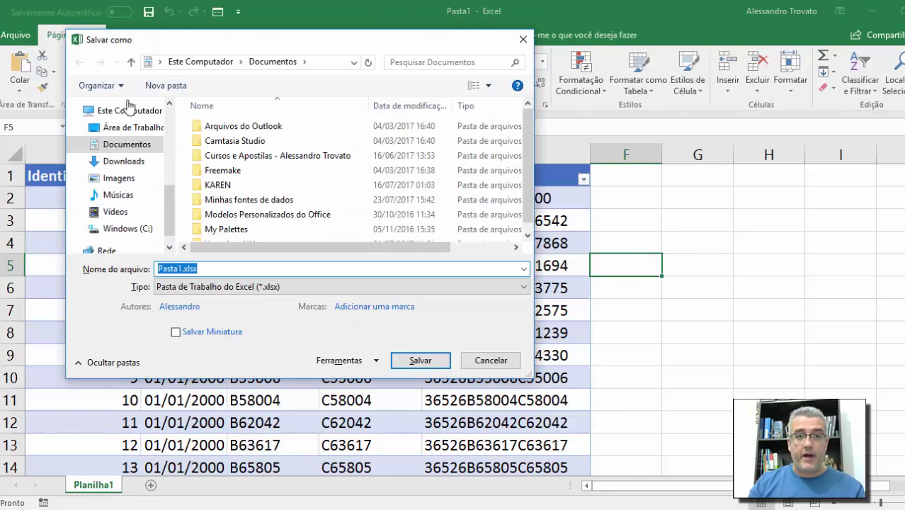
pyautogui.click(103, 127)
pyautogui.click(201, 268)
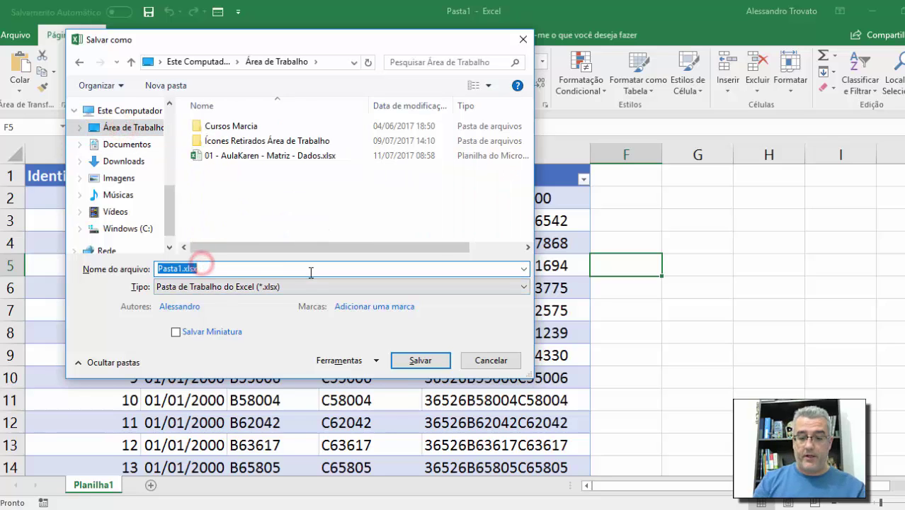
pyautogui.write('Teste A')
pyautogui.write('mpo')
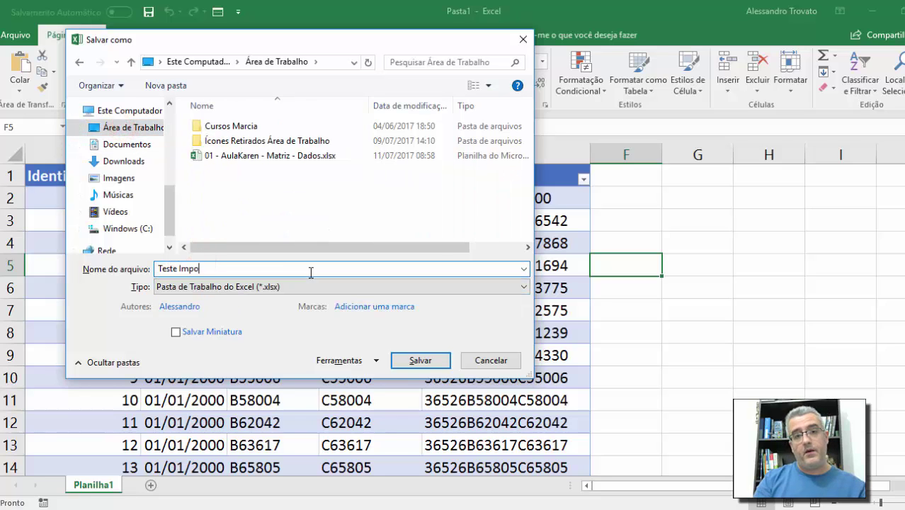
pyautogui.write('rtação')
pyautogui.press('Return')
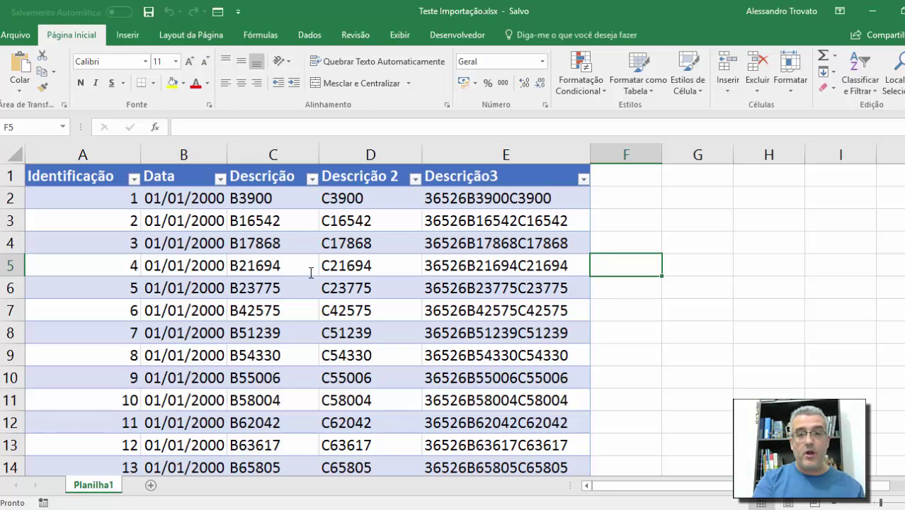
# Close the Teste Importação workbook, close the tbDados2 table in Access, and return to Excel.
pyautogui.hotkey('ctrl', 'w')
pyautogui.hotkey('alt', 'Tab')
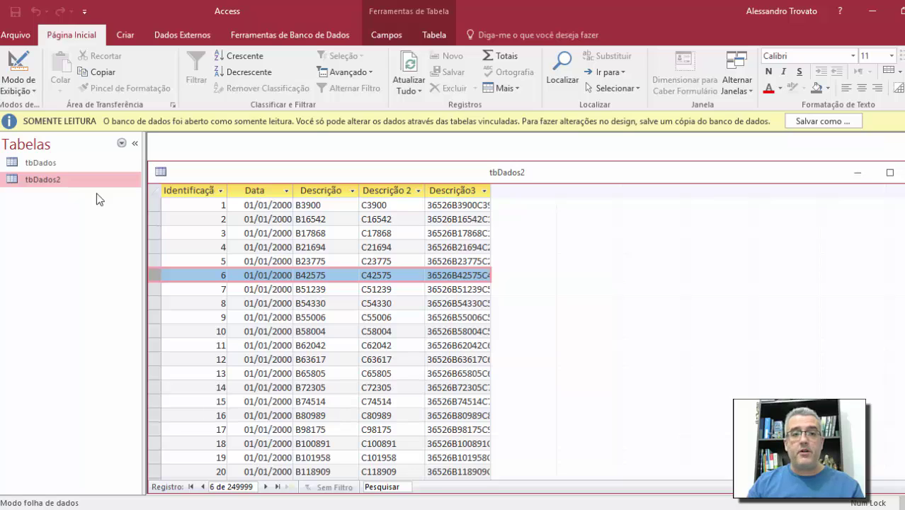
pyautogui.hotkey('ctrl', 'w')
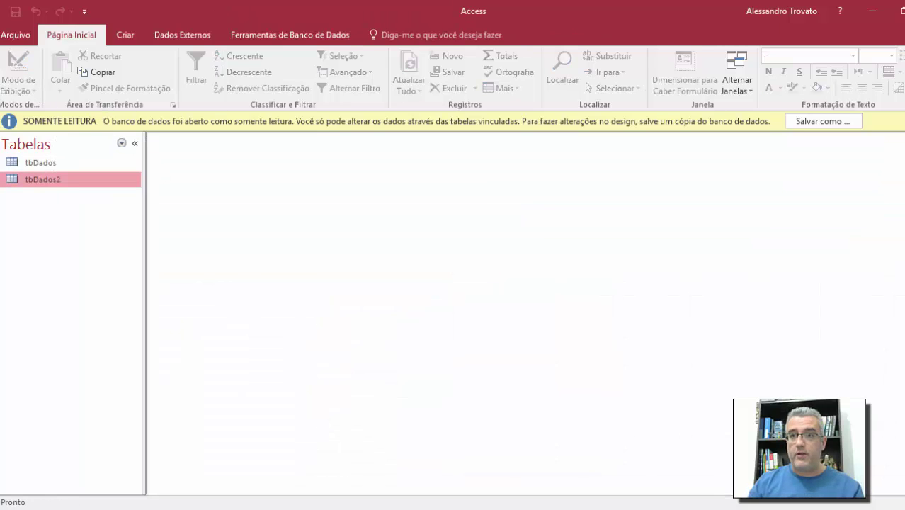
pyautogui.hotkey('alt', 'Tab')
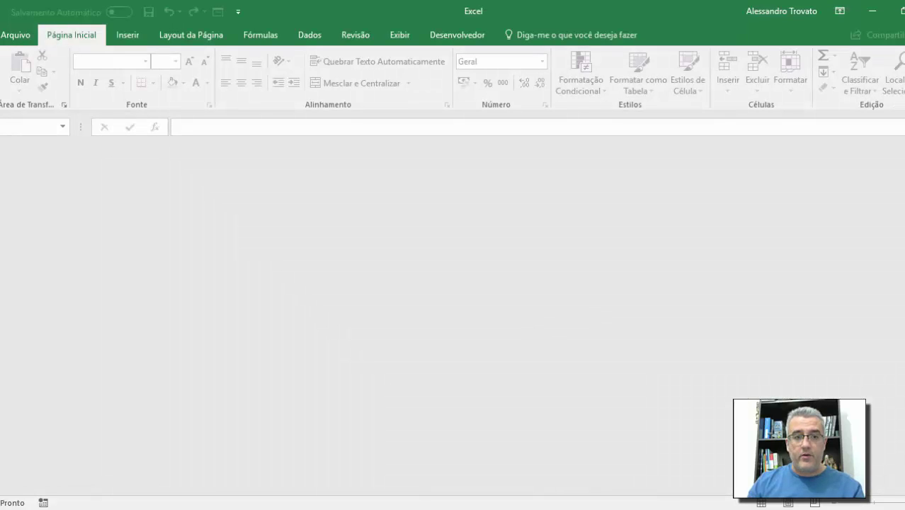
# Reopen TestePerfomance.mdb from the Área de Trabalho folder in Access.
pyautogui.click(112, 507)
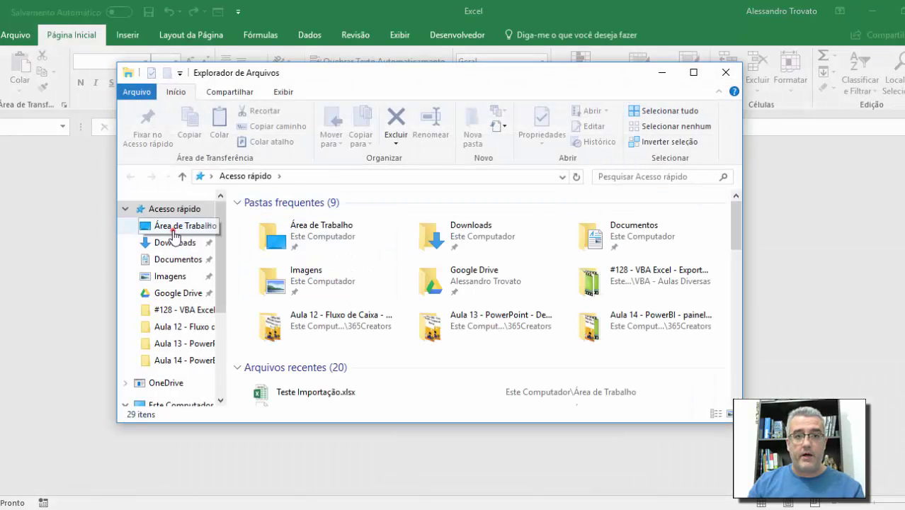
pyautogui.click(173, 226)
pyautogui.doubleClick(270, 341)
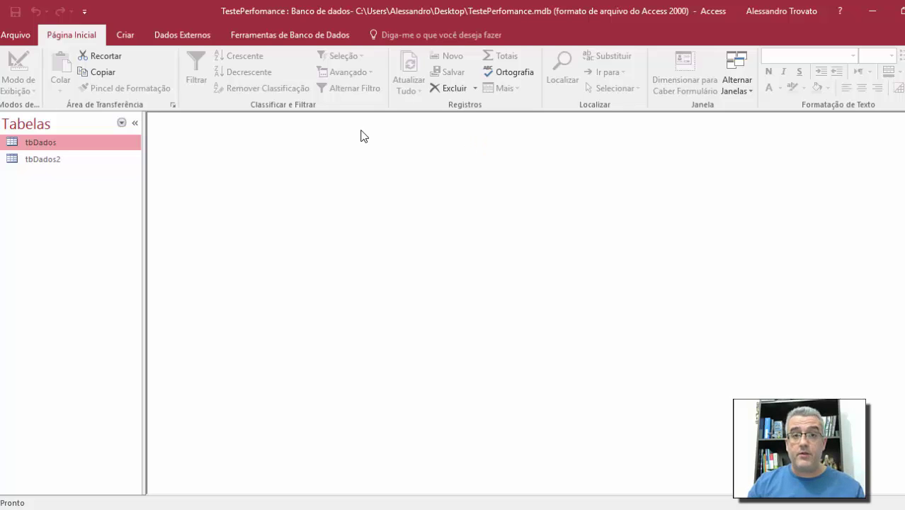
# Delete the tbDados table from the database.
pyautogui.click(28, 164)
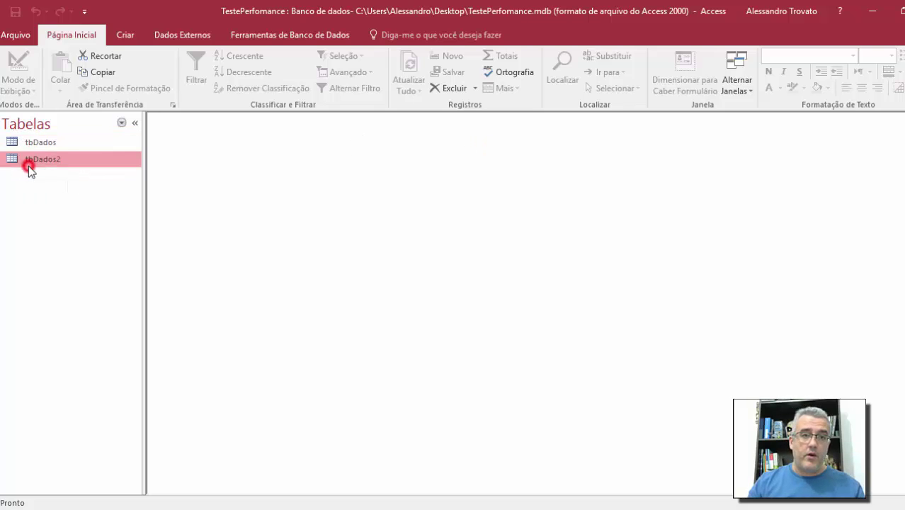
pyautogui.click(28, 150)
pyautogui.press('Delete')
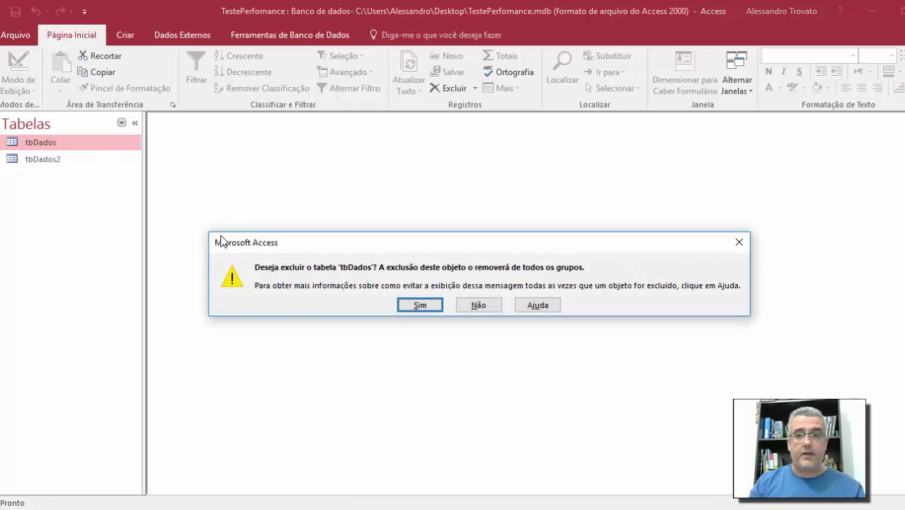
pyautogui.click(419, 311)
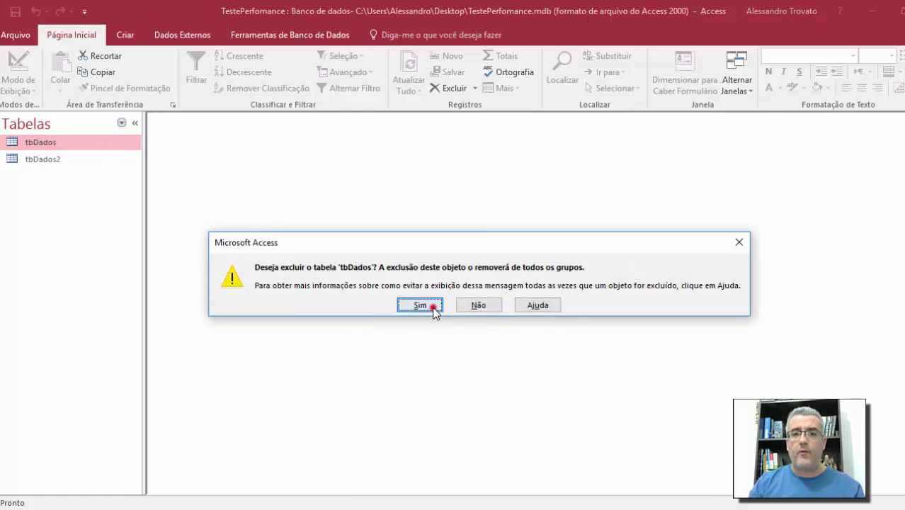
# Duplicate the tbDados2 table as tbDados, including both structure and data (Estrutura e dados).
pyautogui.rightClick(33, 145)
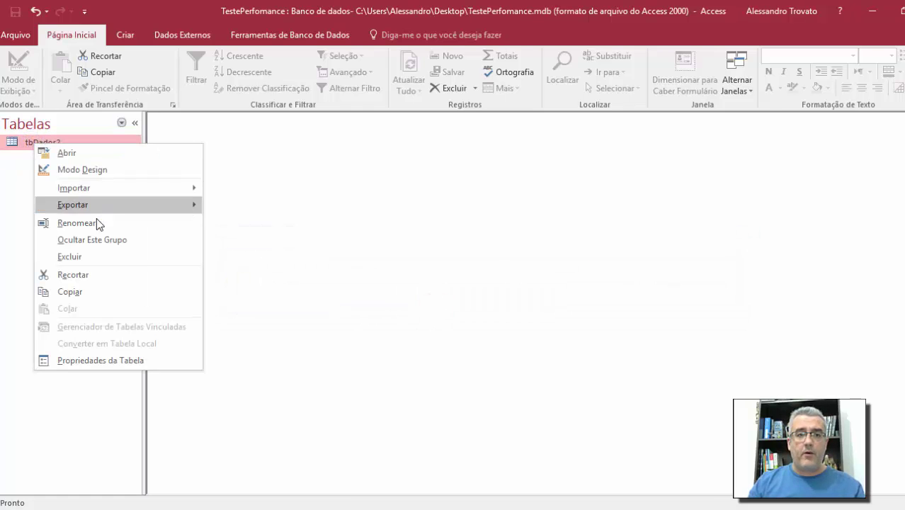
pyautogui.click(97, 293)
pyautogui.rightClick(77, 202)
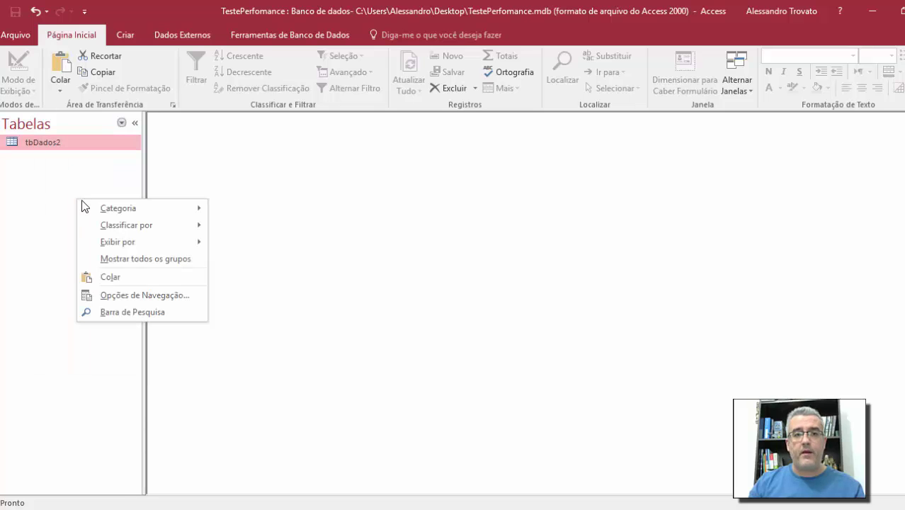
pyautogui.click(135, 274)
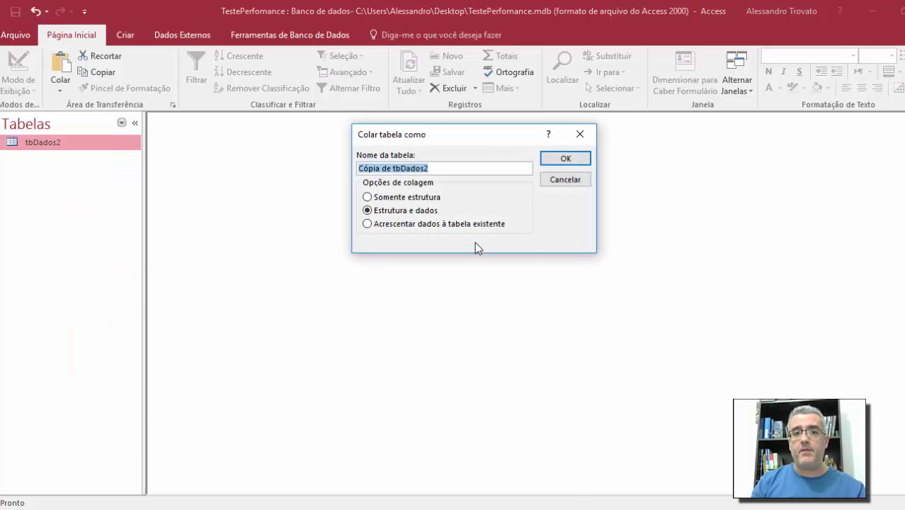
pyautogui.write('tbDados')
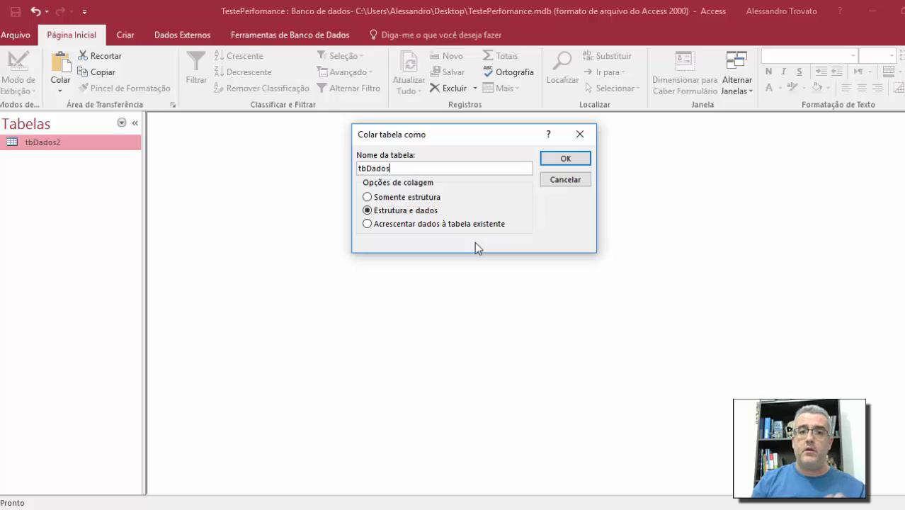
pyautogui.click(584, 163)
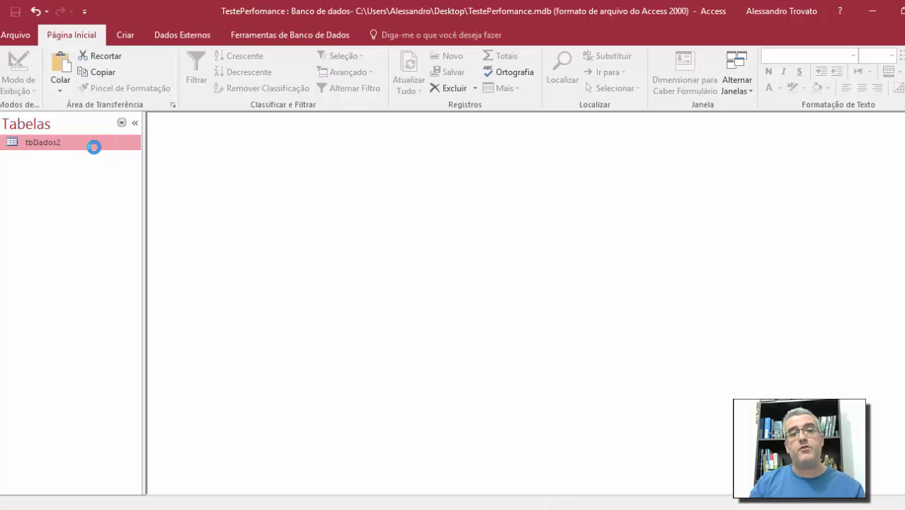
# Open tbDados2 and permanently delete all records from Identificação 11 through 249999.
pyautogui.click(54, 161)
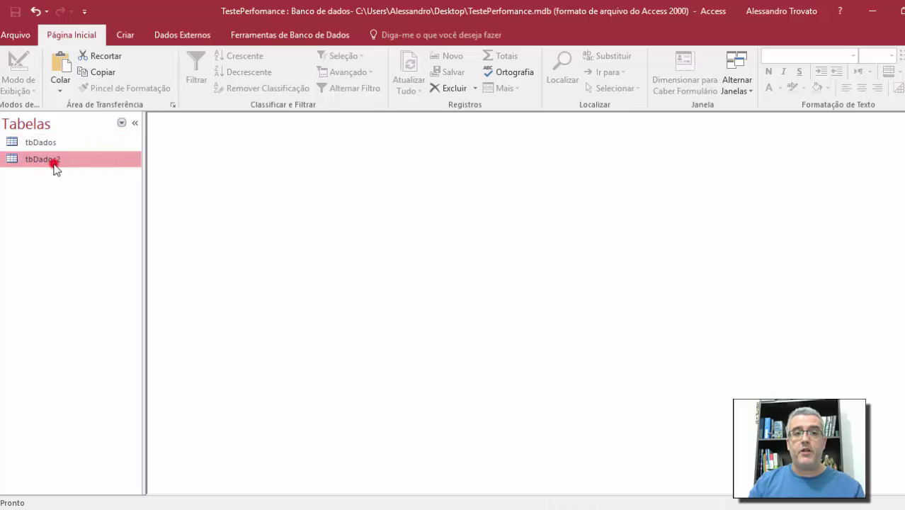
pyautogui.doubleClick(31, 160)
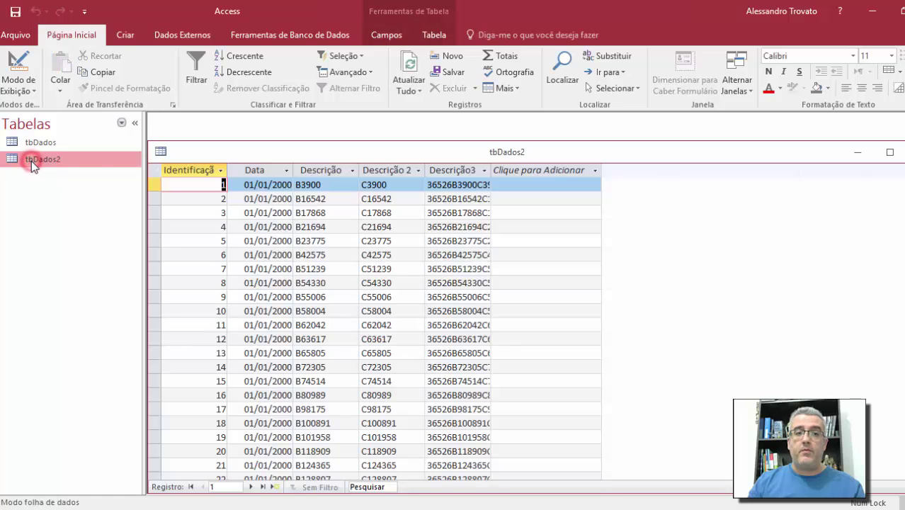
pyautogui.click(154, 326)
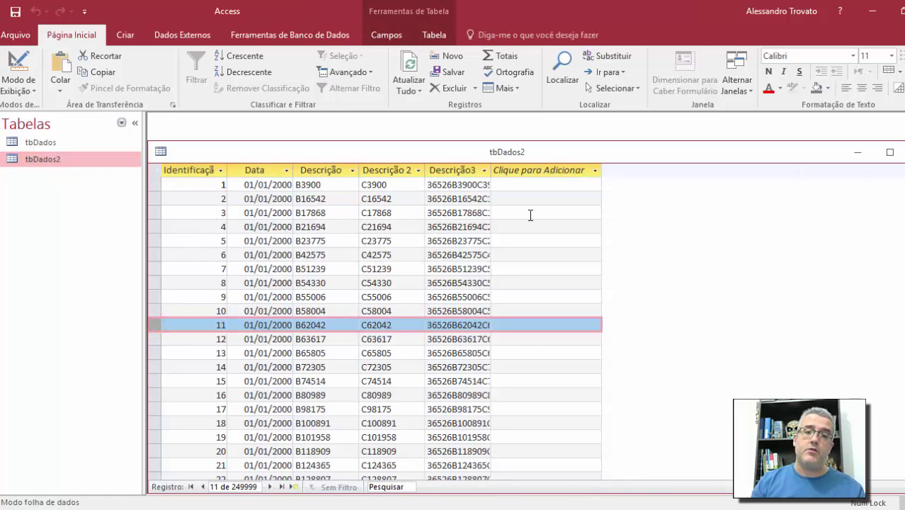
pyautogui.hotkey('ctrl', 'End')
pyautogui.press('Up')
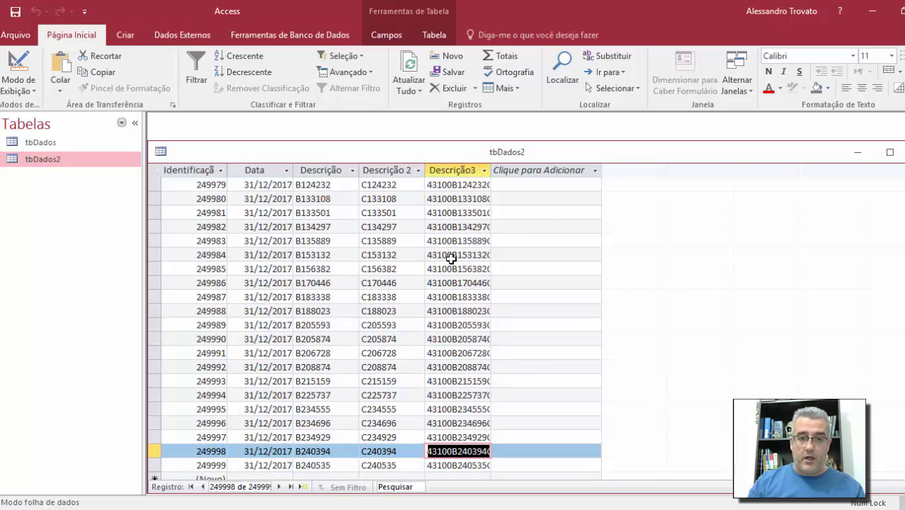
pyautogui.click(153, 465)
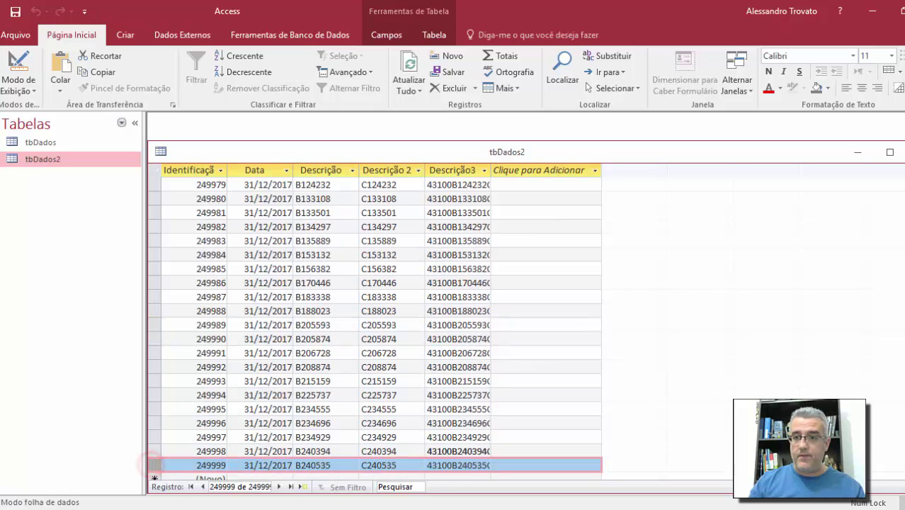
pyautogui.moveTo(904, 463); pyautogui.dragTo(904, 167)
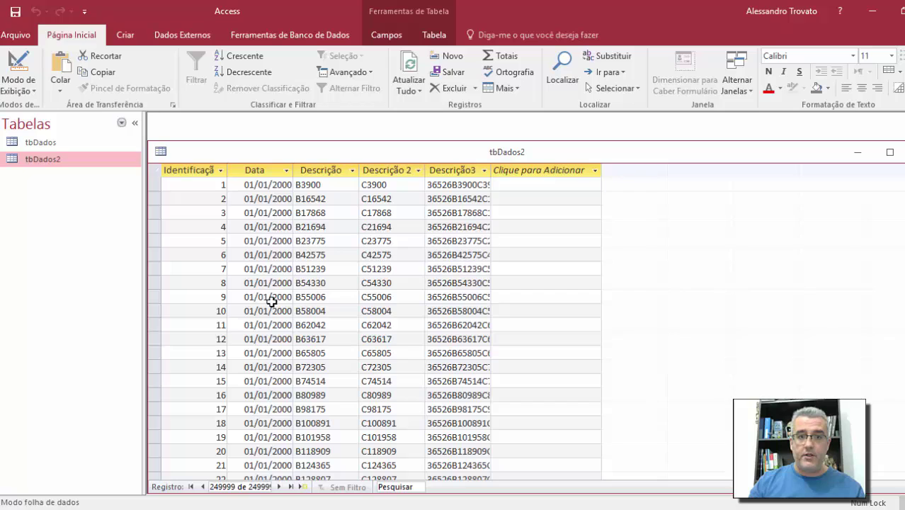
pyautogui.keyDown('shift'); pyautogui.click(155, 332); pyautogui.keyUp('shift')
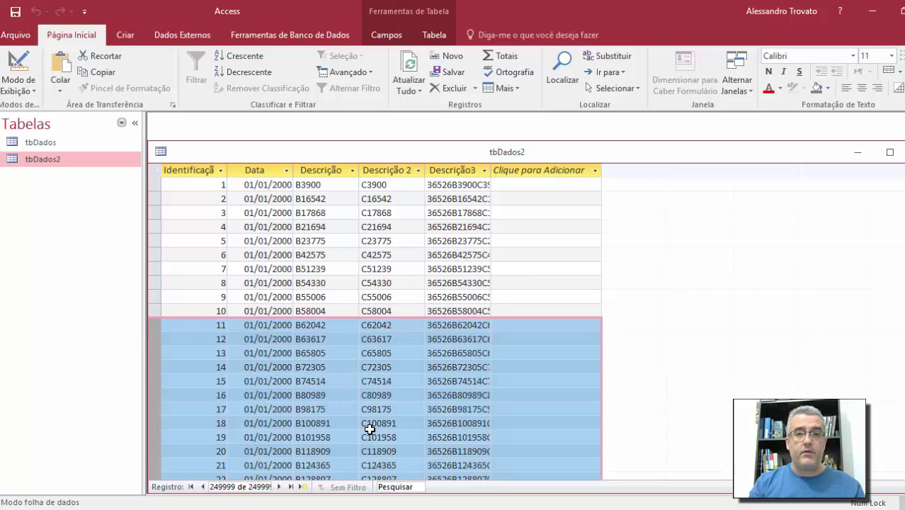
pyautogui.press('Delete')
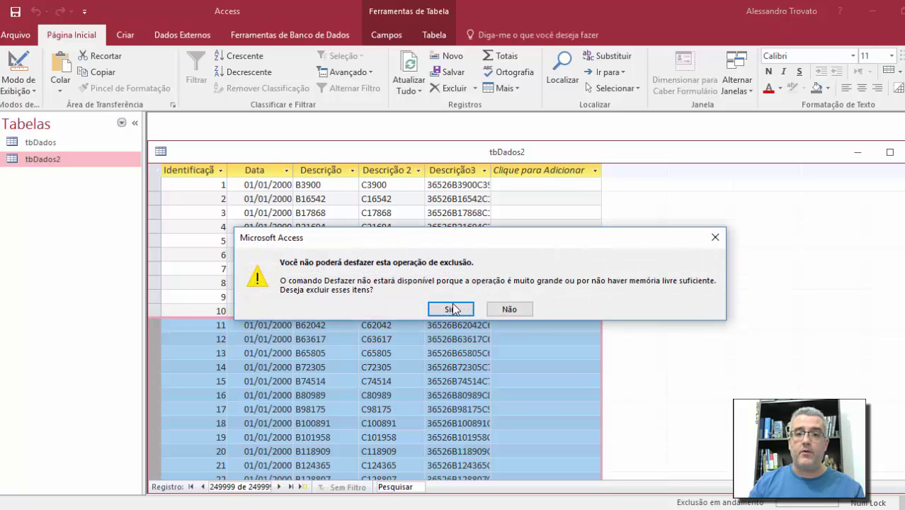
pyautogui.click(454, 307)
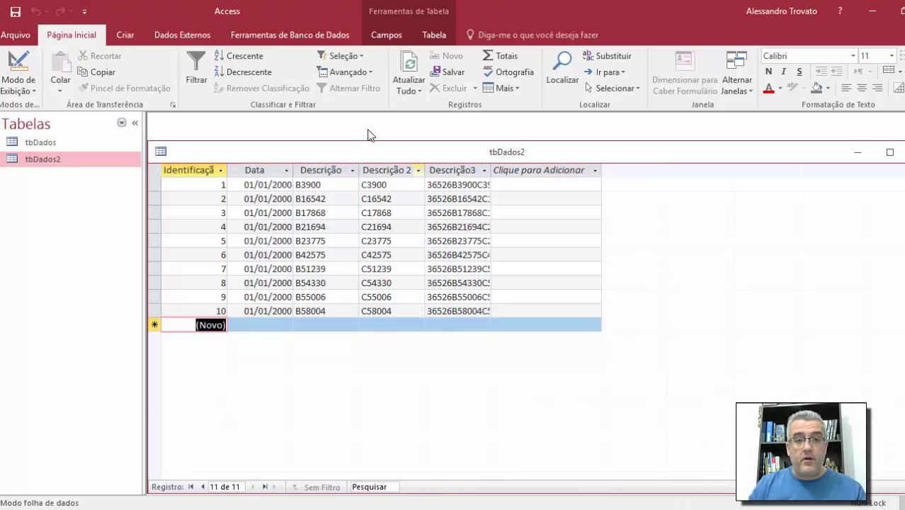
# Close Access, letting it empty the clipboard, close the file explorer, and reopen Teste Importação.xlsx in Excel.
pyautogui.hotkey('alt', 'F4')
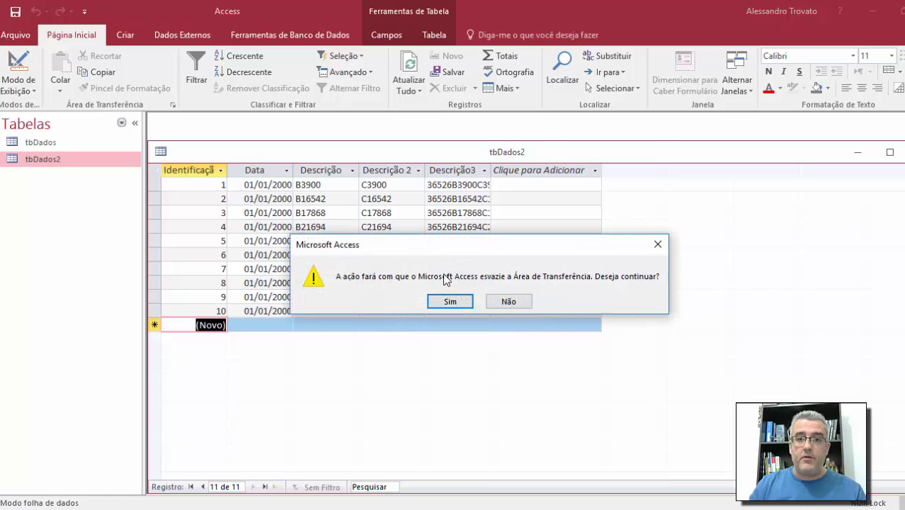
pyautogui.click(444, 301)
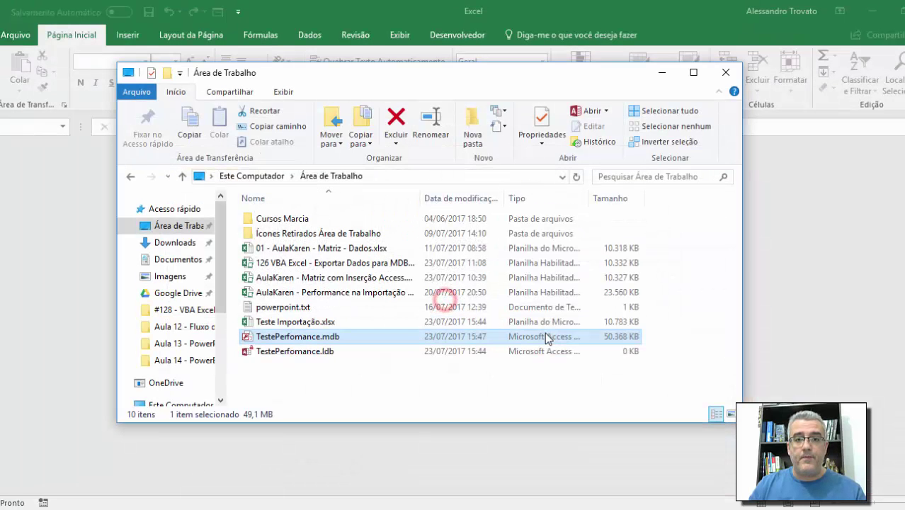
pyautogui.click(726, 72)
pyautogui.click(17, 34)
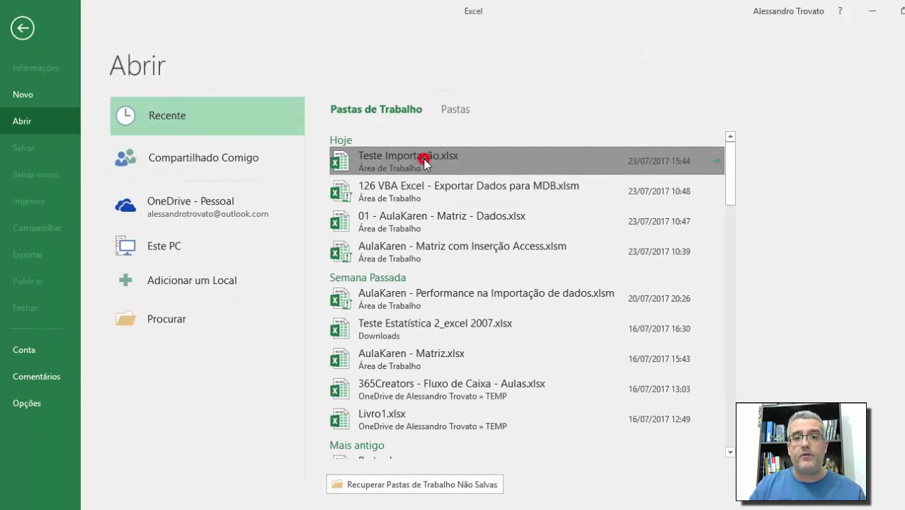
pyautogui.click(367, 155)
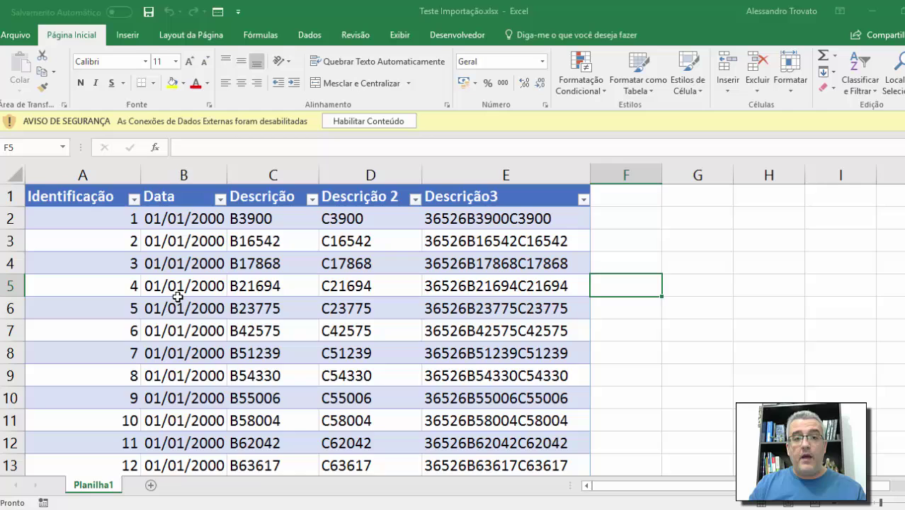
# Enable the workbook's external data connections and select cell D8 in the imported table.
pyautogui.click(179, 303)
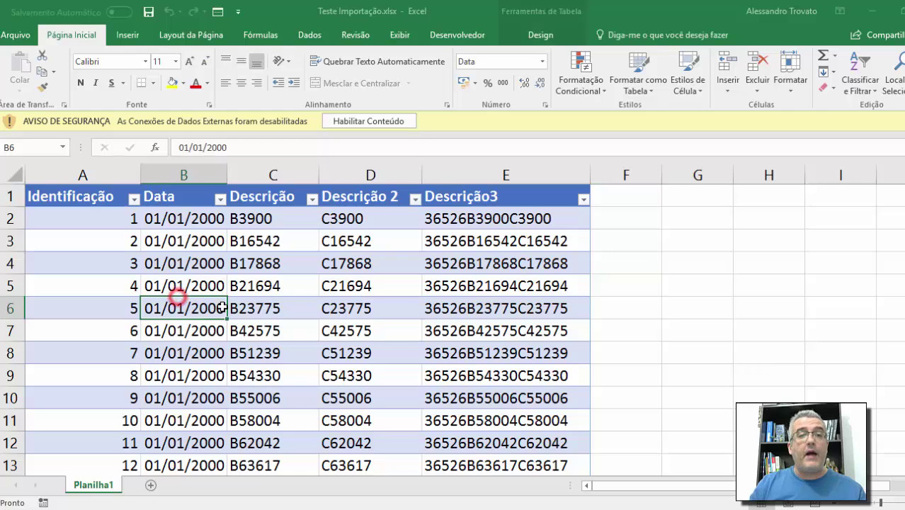
pyautogui.scroll(-2, 287, 303)
pyautogui.scroll(-4, 287, 303)
pyautogui.scroll(6, 289, 299)
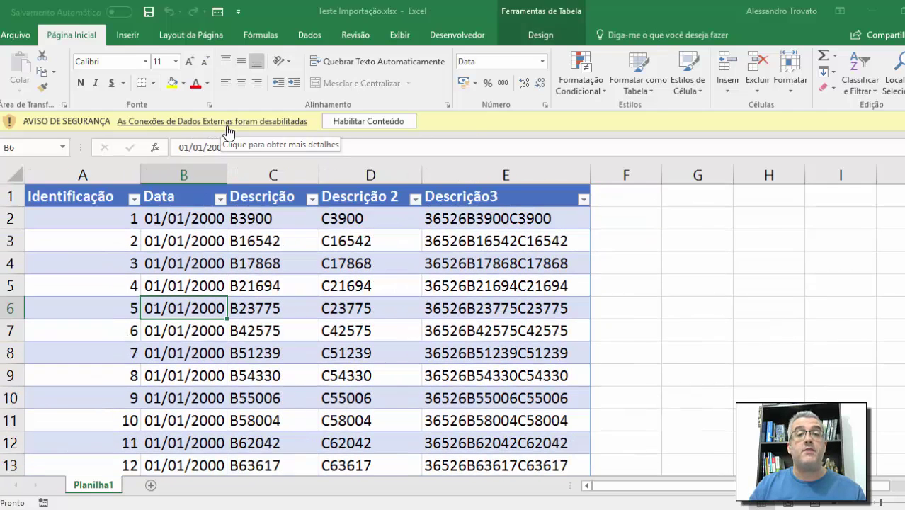
pyautogui.click(340, 126)
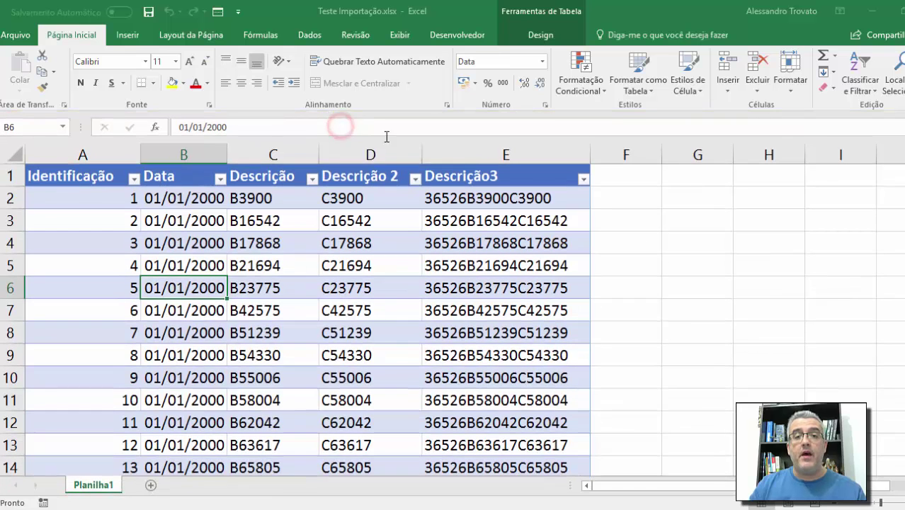
pyautogui.click(388, 331)
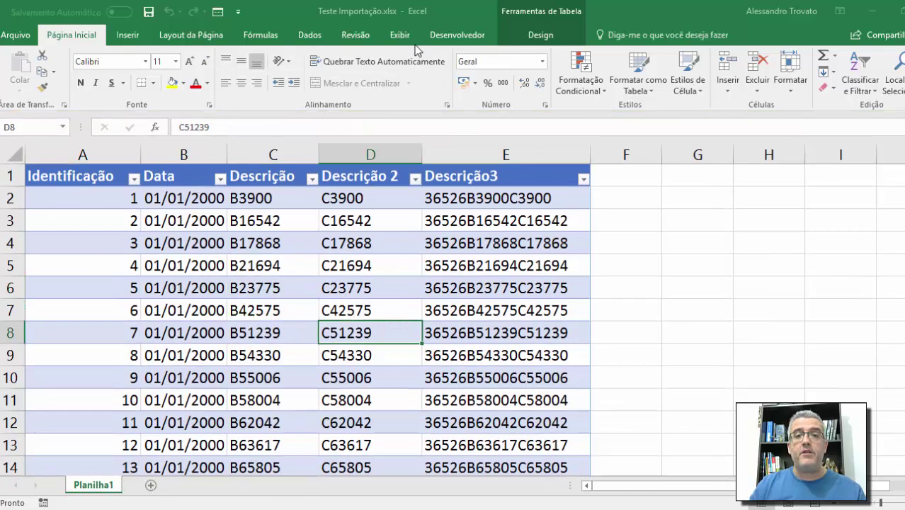
# Refresh the linked table from its Access source and add a new worksheet to the workbook.
pyautogui.click(535, 44)
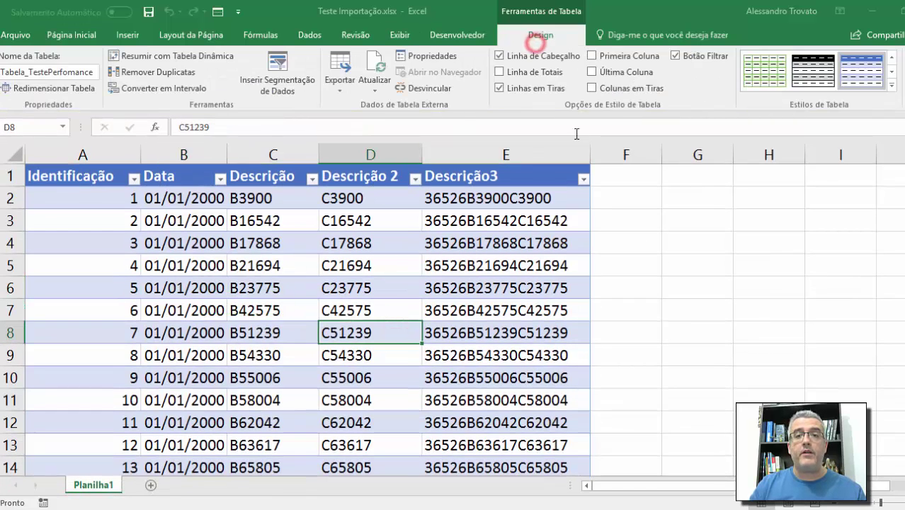
pyautogui.click(371, 63)
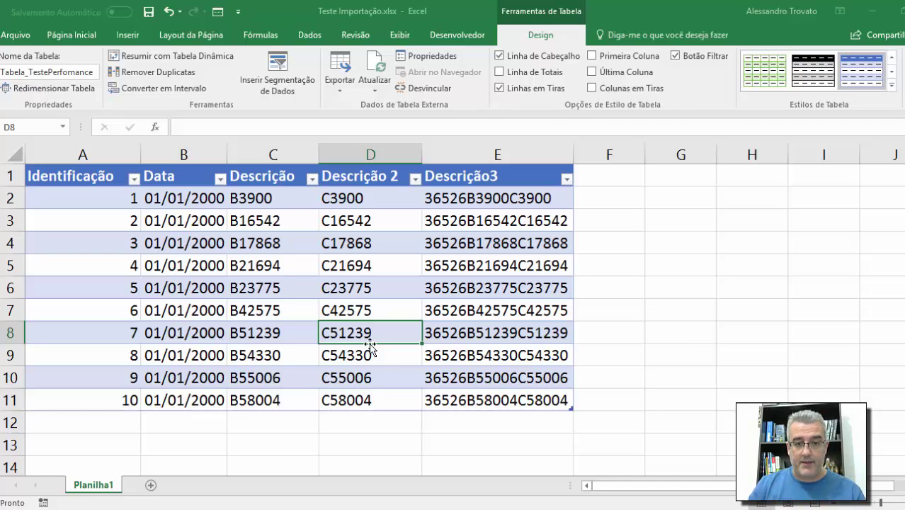
pyautogui.click(150, 484)
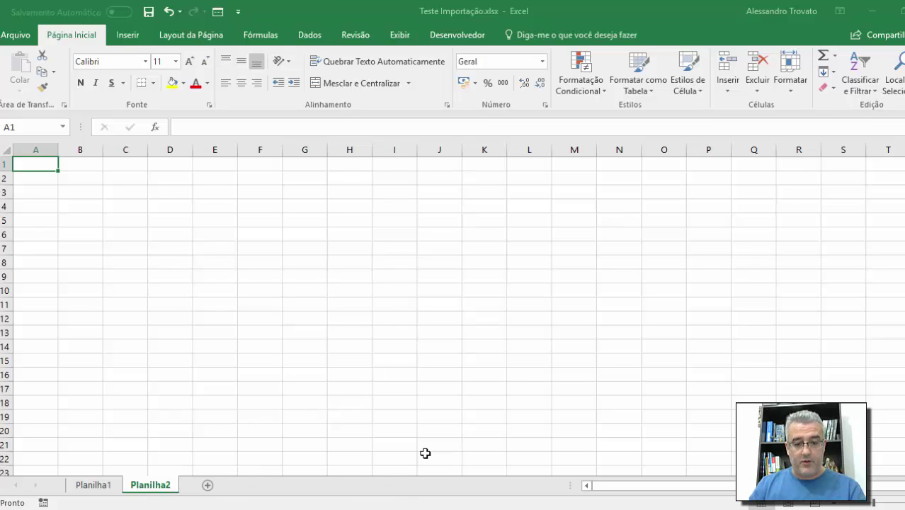
# Close the Teste Importação.xlsx workbook and open the TestePerfomance.mdb database in Access.
pyautogui.hotkey('alt', 'F4')
pyautogui.click(424, 278)
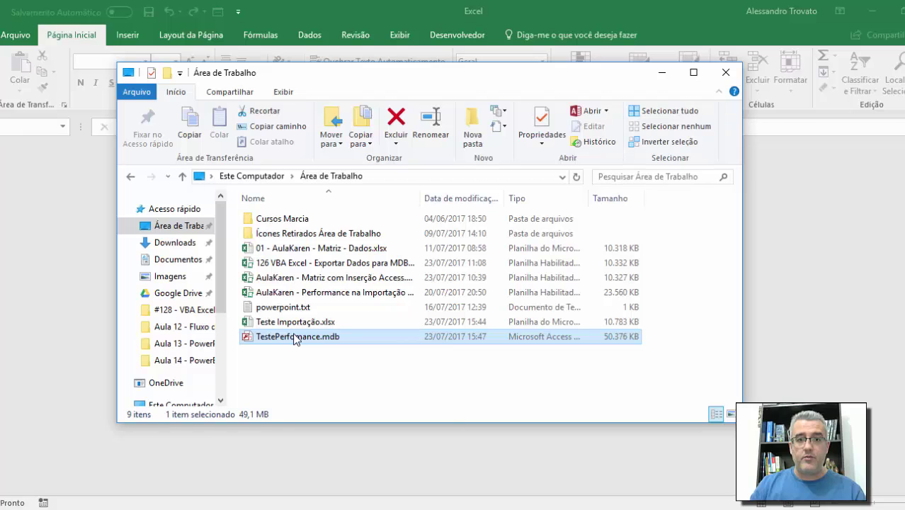
pyautogui.doubleClick(296, 338)
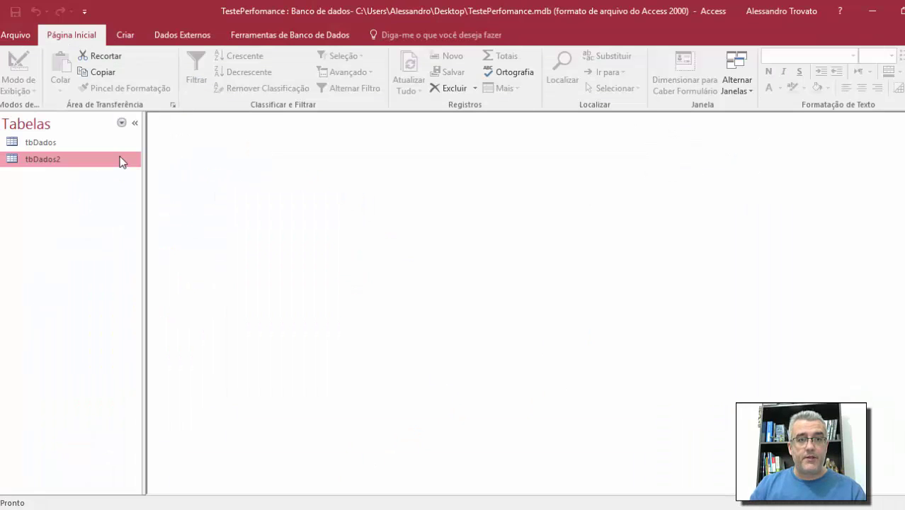
# Filter the listed database objects to show only queries (Consultas).
pyautogui.click(120, 161)
pyautogui.click(121, 122)
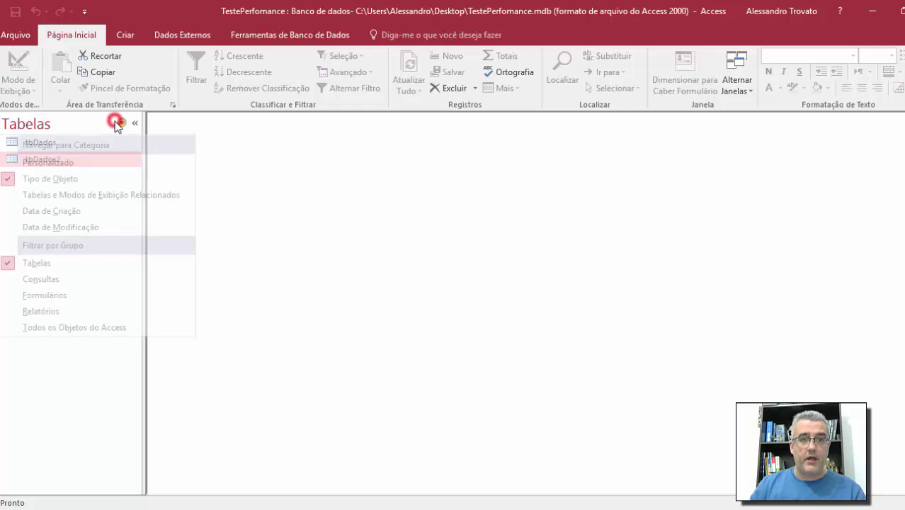
pyautogui.click(61, 279)
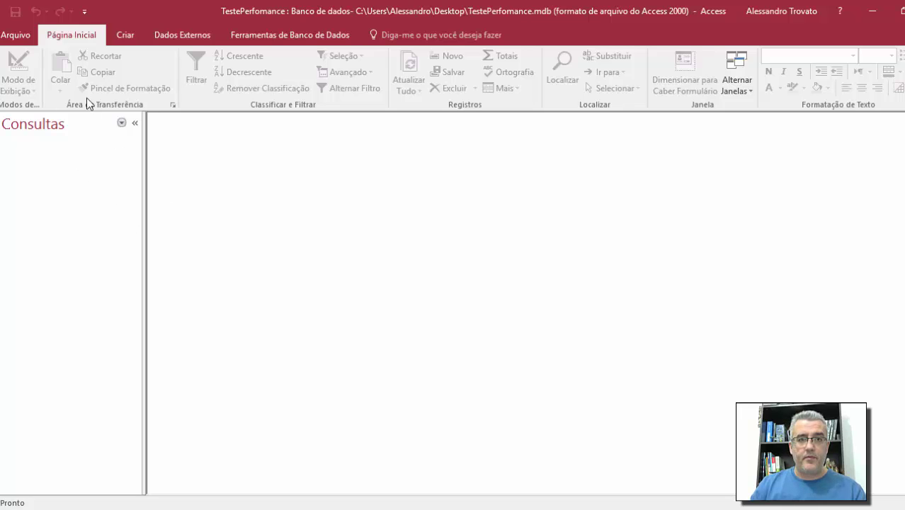
# Create a new query in design view and add the tbDados table as its source.
pyautogui.click(182, 35)
pyautogui.click(125, 35)
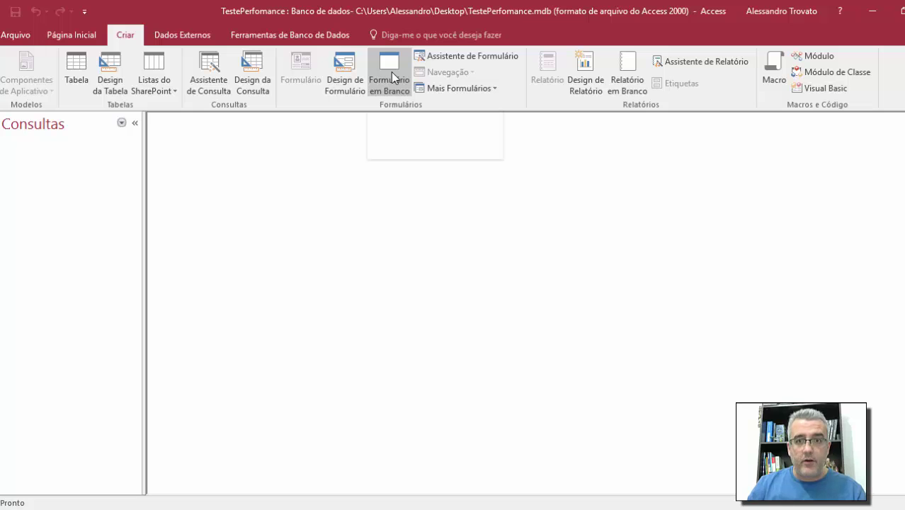
pyautogui.click(252, 75)
pyautogui.click(407, 211)
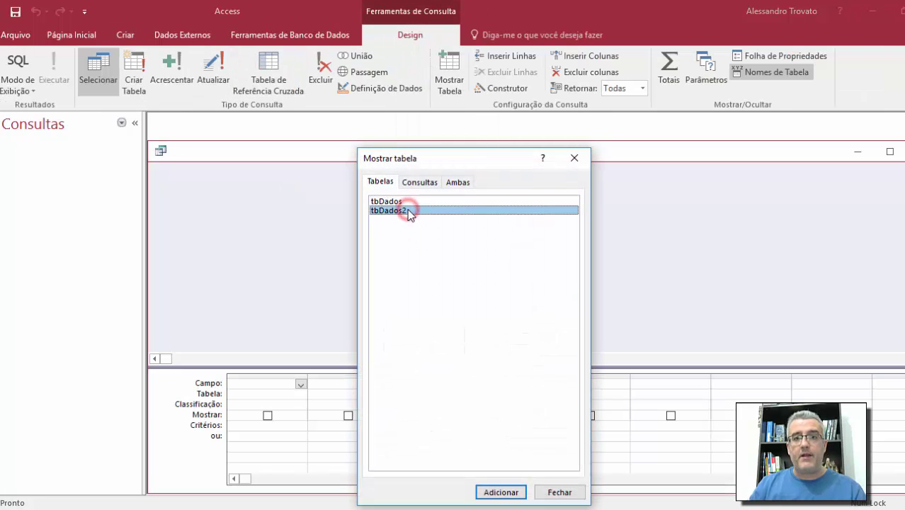
pyautogui.click(397, 202)
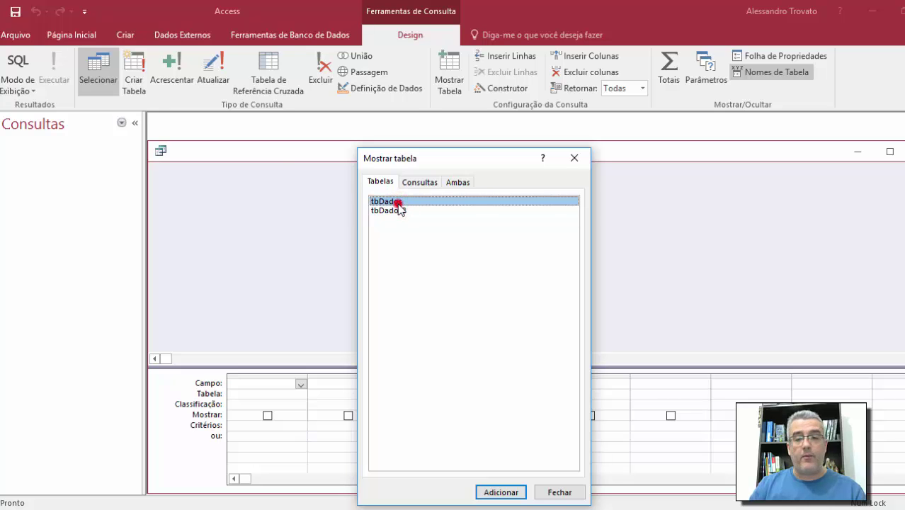
pyautogui.doubleClick(397, 202)
pyautogui.click(552, 495)
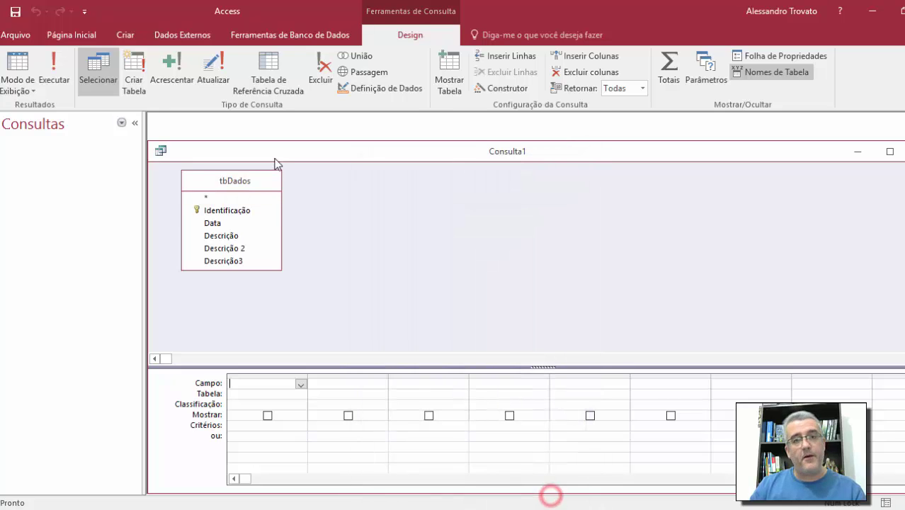
# Add the Data and Descrição fields of tbDados to the query's design grid.
pyautogui.click(229, 223)
pyautogui.moveTo(230, 223); pyautogui.dragTo(279, 385)
pyautogui.moveTo(226, 236); pyautogui.dragTo(339, 391)
pyautogui.click(257, 433)
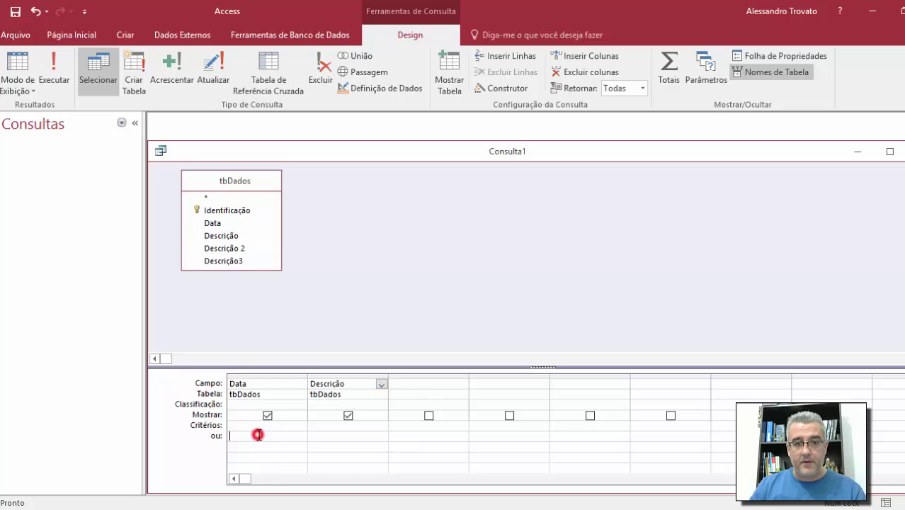
pyautogui.hotkey('alt', 'Tab')
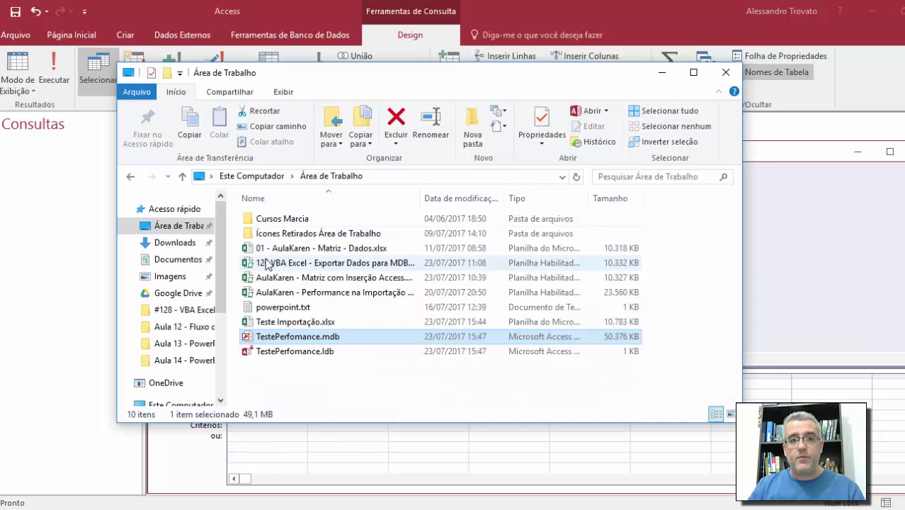
pyautogui.hotkey('alt', 'Tab')
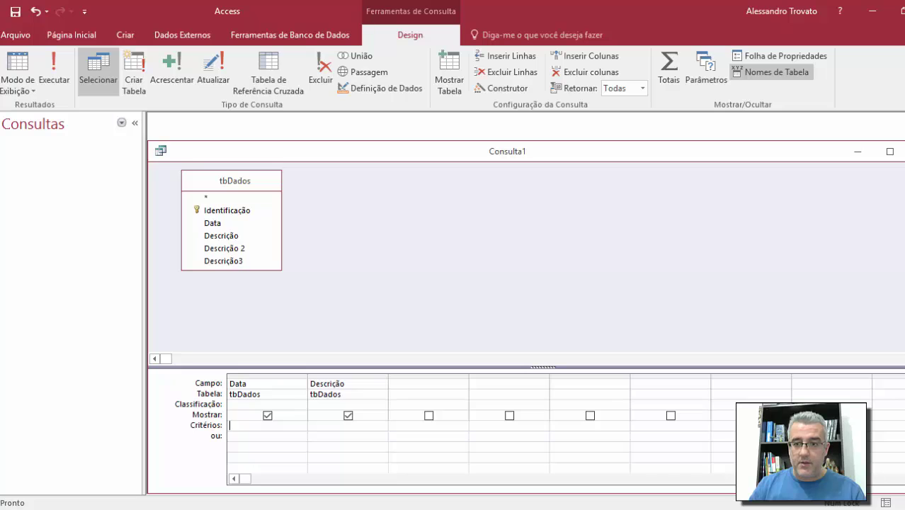
# Open tbDados2 and tbDados to compare their records, then close both tables and return to the query design.
pyautogui.click(88, 123)
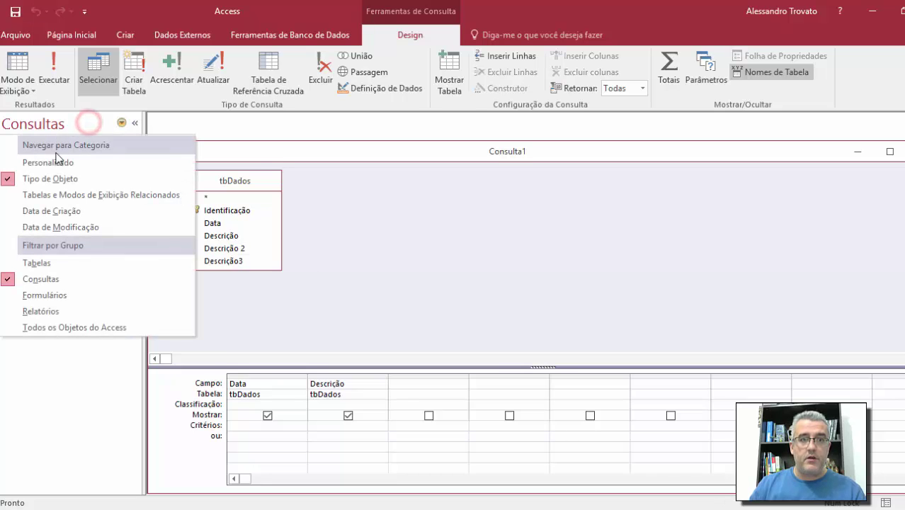
pyautogui.click(53, 263)
pyautogui.doubleClick(53, 159)
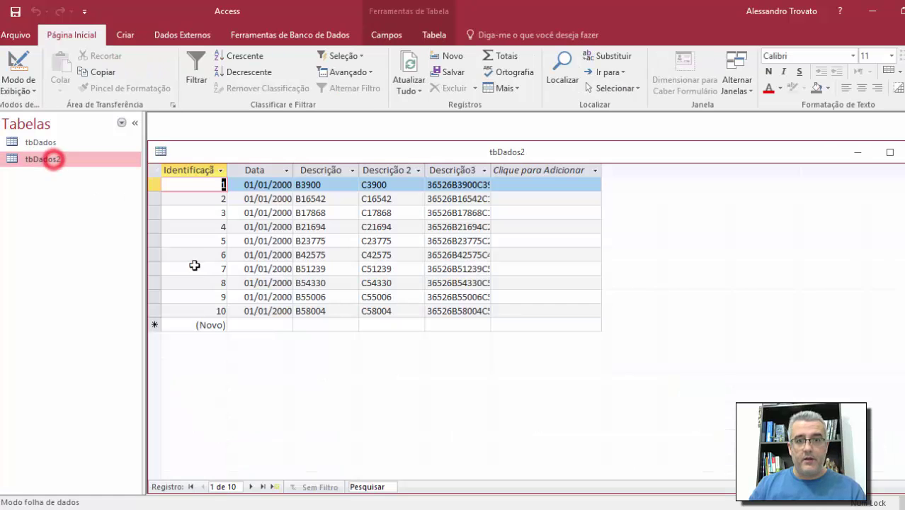
pyautogui.doubleClick(58, 142)
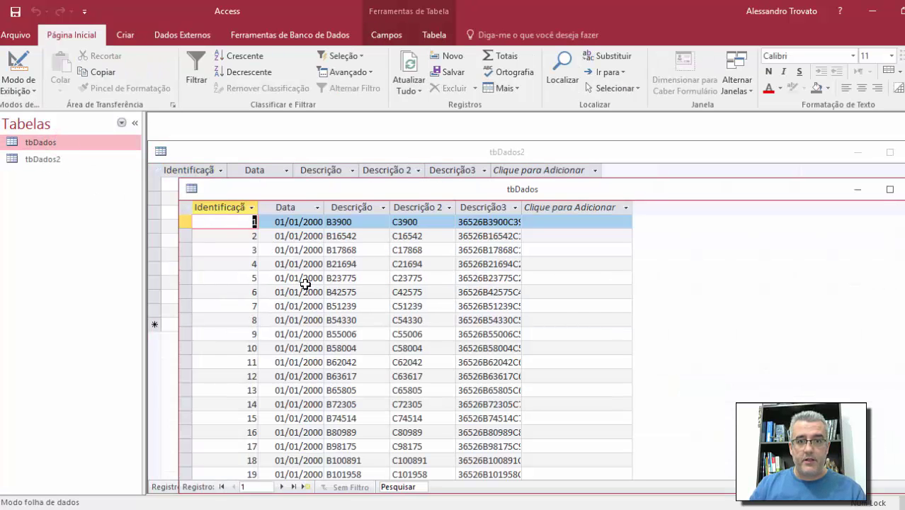
pyautogui.moveTo(904, 225); pyautogui.dragTo(904, 457)
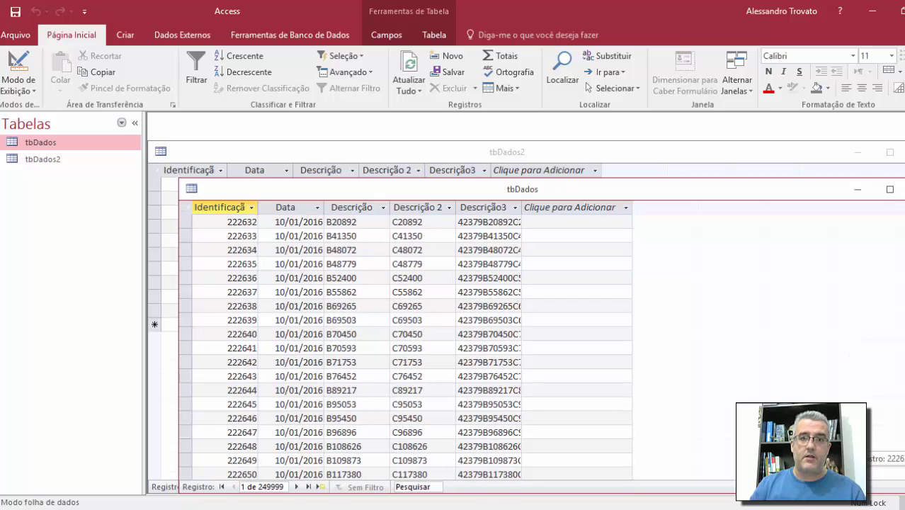
pyautogui.doubleClick(190, 191)
pyautogui.click(160, 151)
pyautogui.click(187, 250)
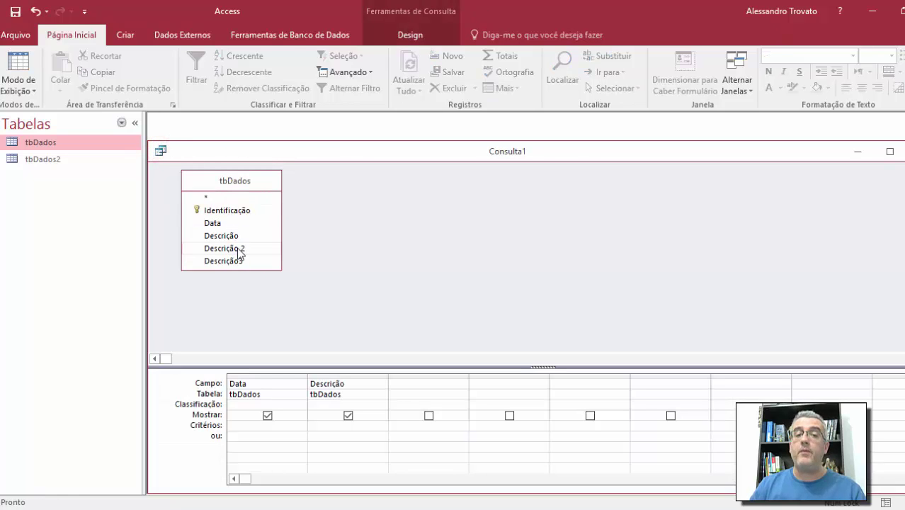
# Set the criterion >#01/01/2017# on the Data field and run the query.
pyautogui.click(279, 426)
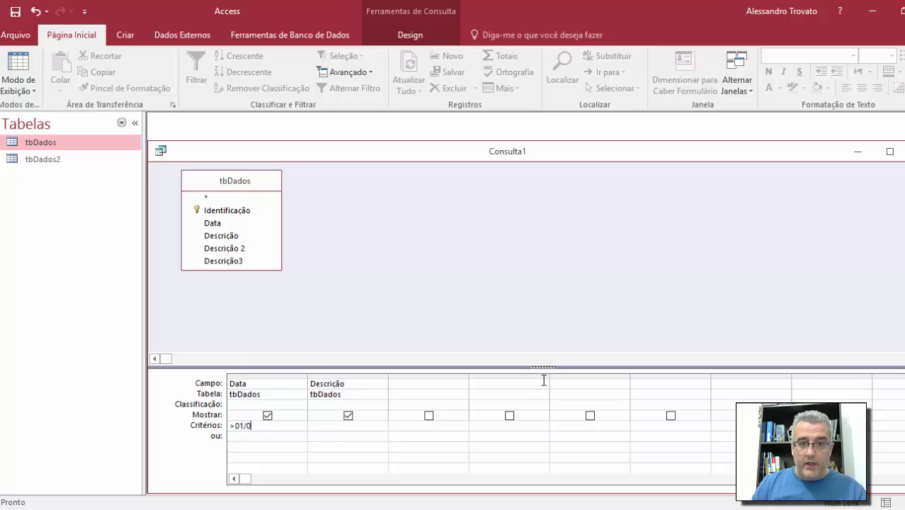
pyautogui.press('Tab')
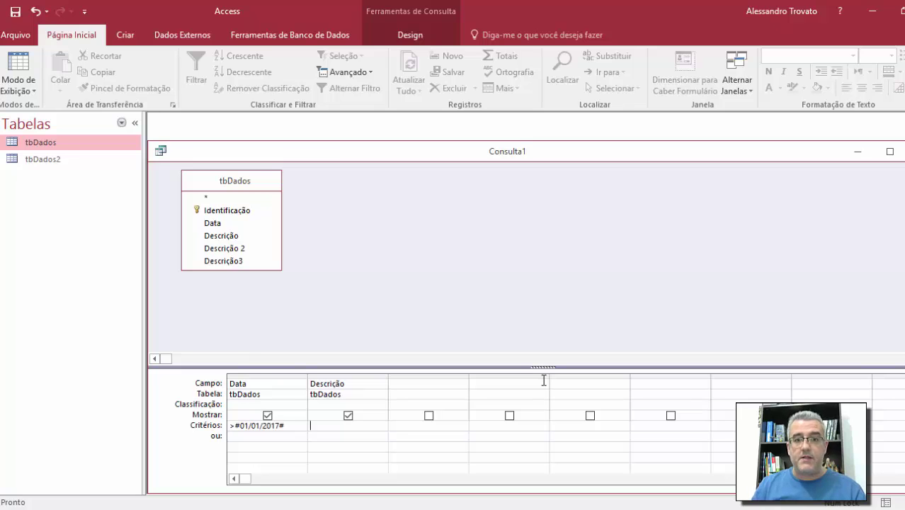
pyautogui.click(284, 426)
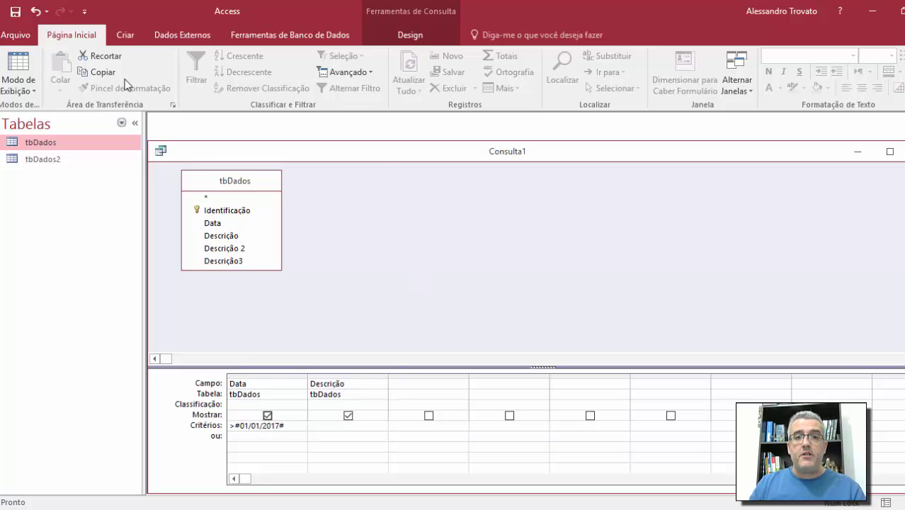
pyautogui.click(405, 33)
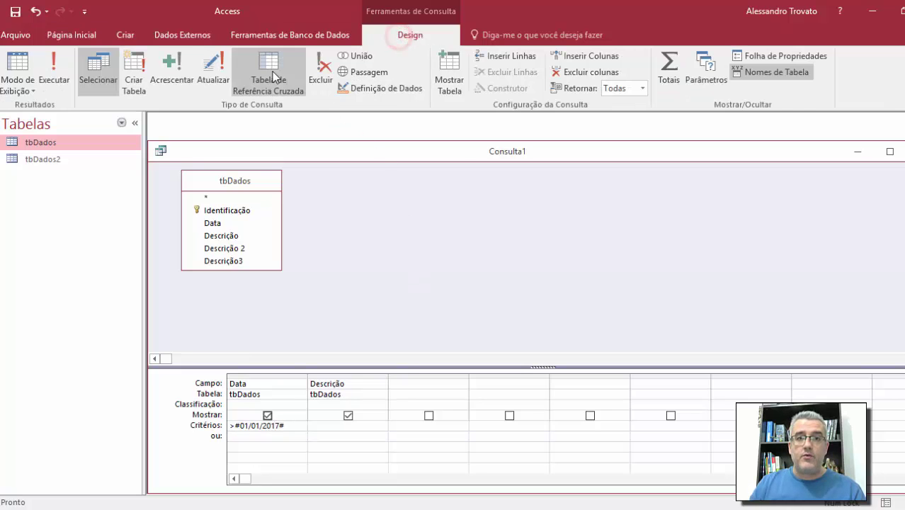
pyautogui.click(49, 68)
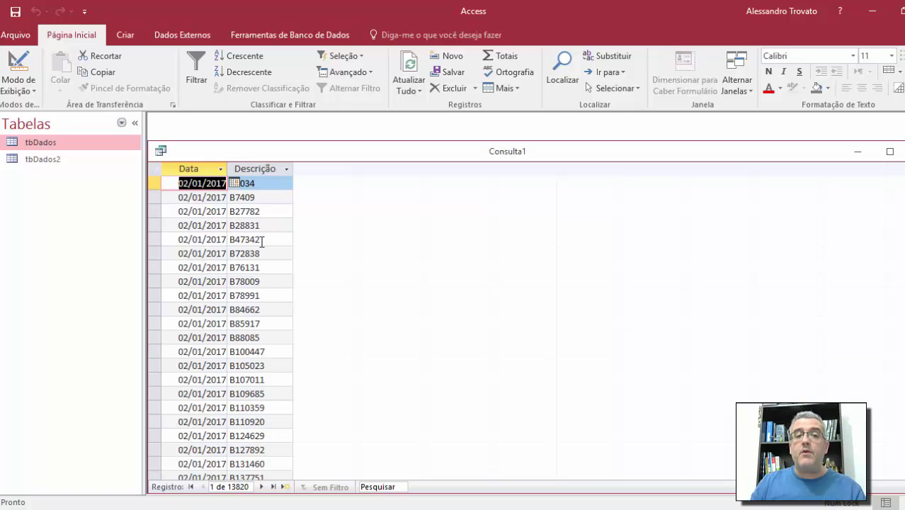
# Close the query and save it as "cnt - Registro do ano de 2017".
pyautogui.click(72, 129)
pyautogui.click(420, 301)
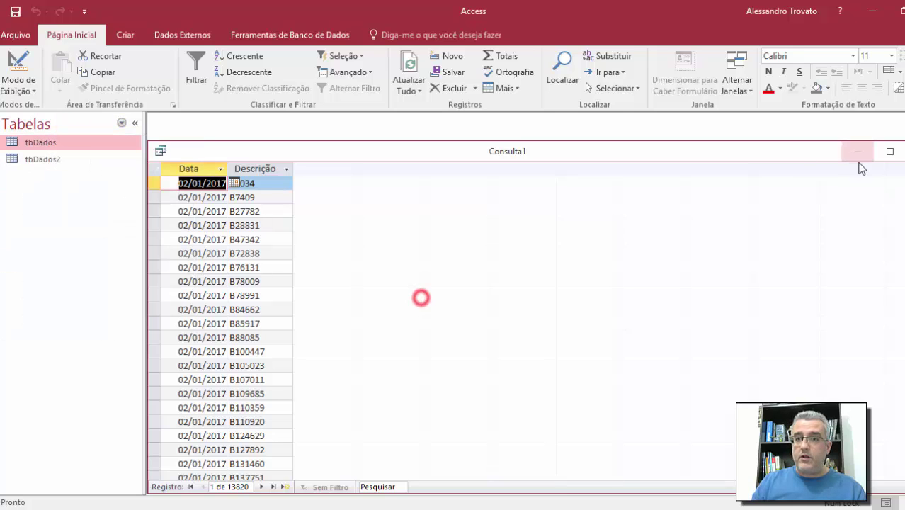
pyautogui.hotkey('ctrl', 'F4')
pyautogui.click(429, 300)
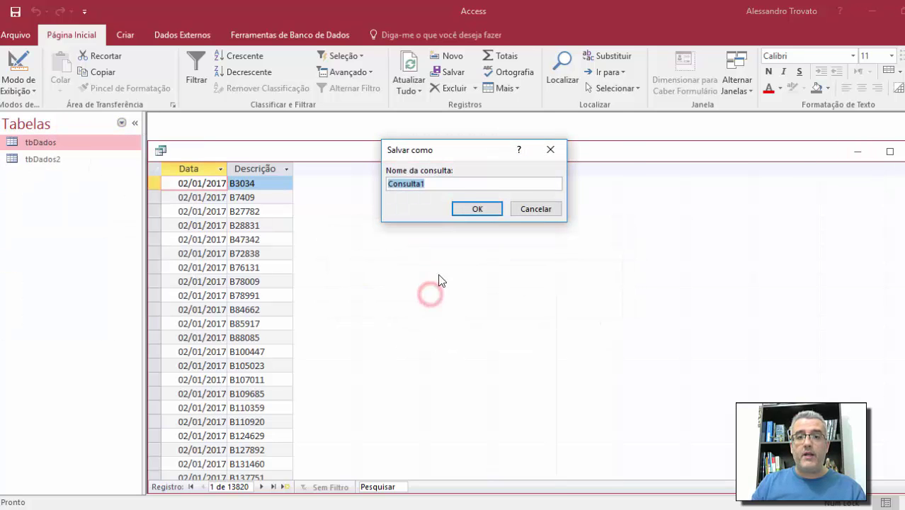
pyautogui.write('Registr')
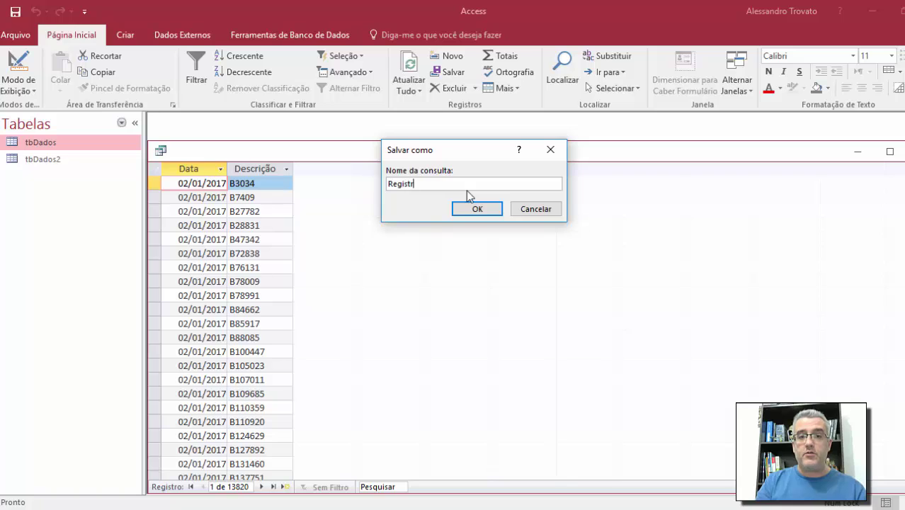
pyautogui.write('o do ano de 2017')
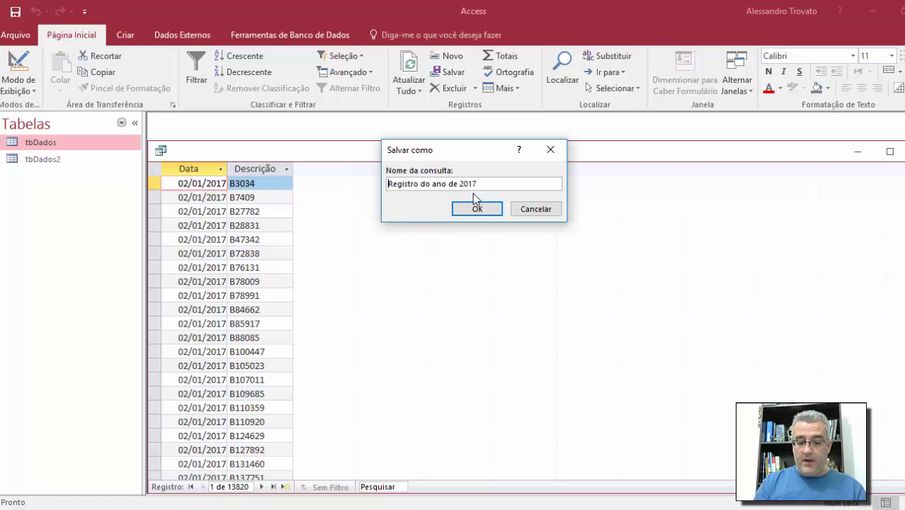
pyautogui.write('cnt -')
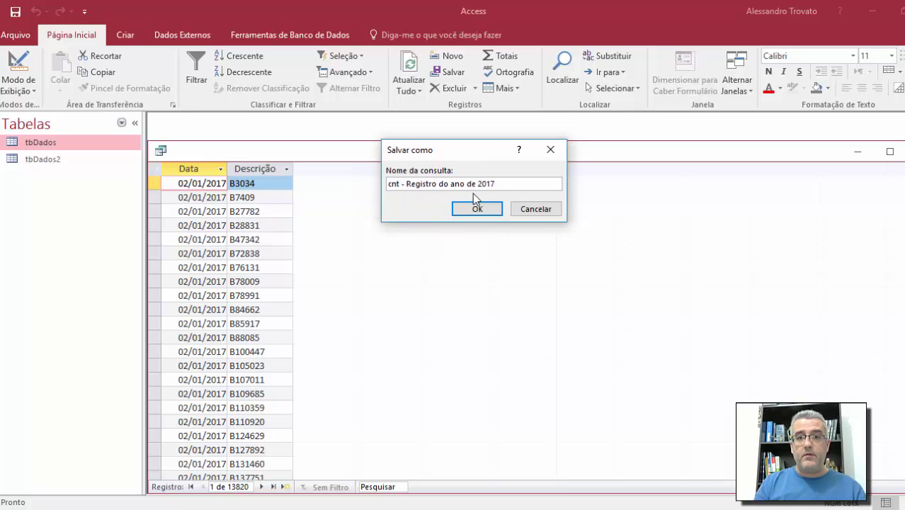
pyautogui.click(474, 201)
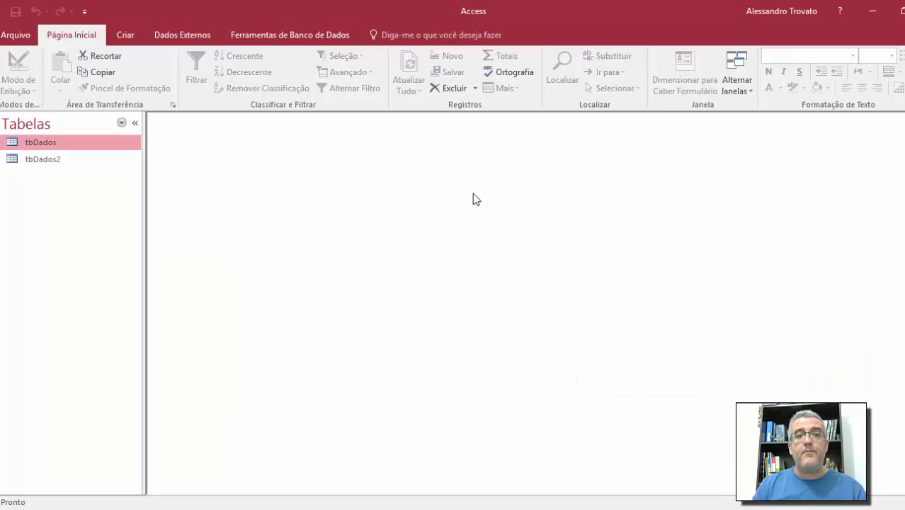
# List the database's queries (Consultas) and open "cnt - Registro do ano de 2017" to view its records.
pyautogui.click(30, 128)
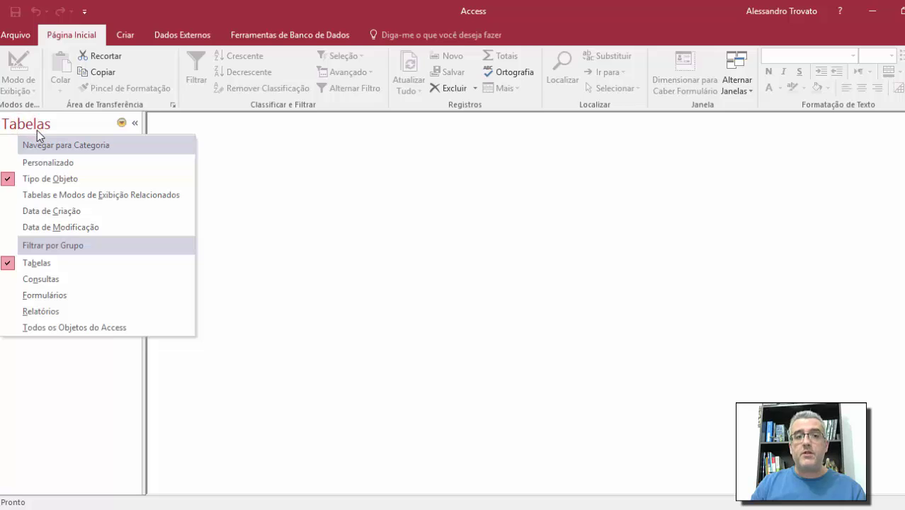
pyautogui.click(82, 278)
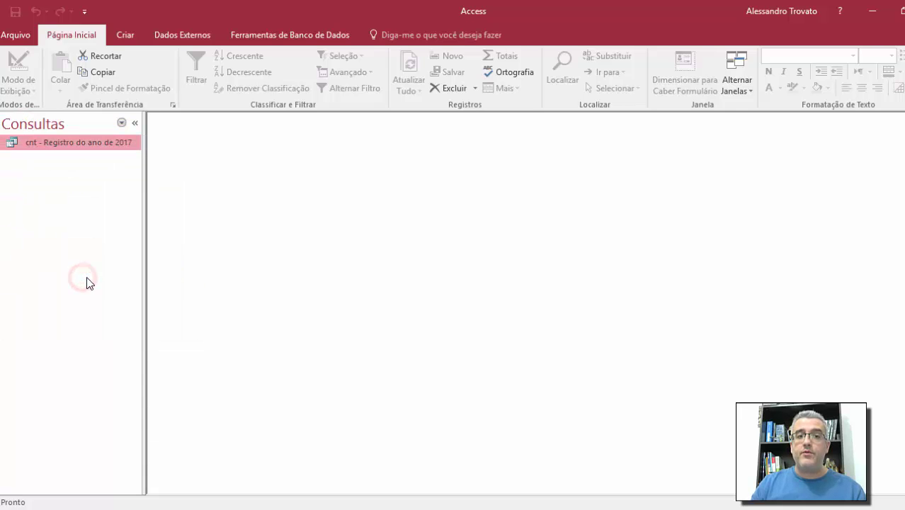
pyautogui.doubleClick(67, 146)
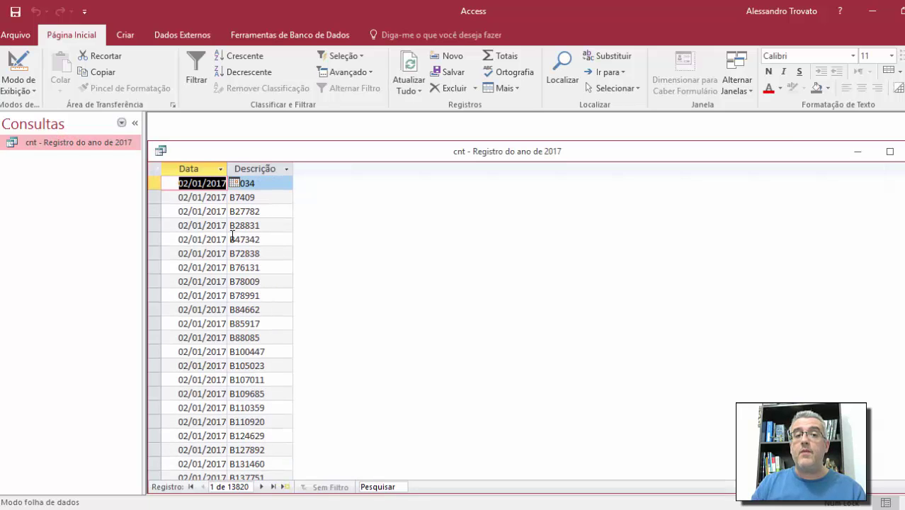
# Switch the query to design view and then to SQL view to examine its SELECT statement.
pyautogui.click(21, 65)
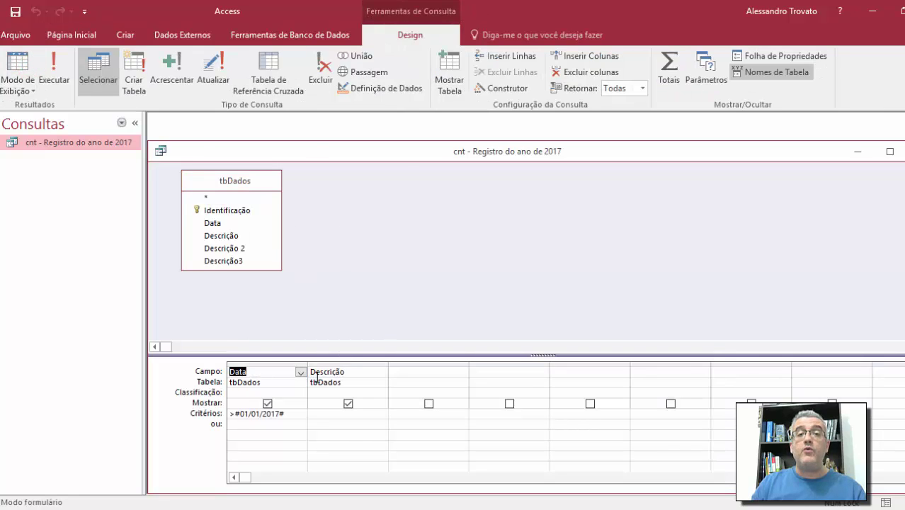
pyautogui.click(30, 88)
pyautogui.click(55, 144)
pyautogui.click(271, 226)
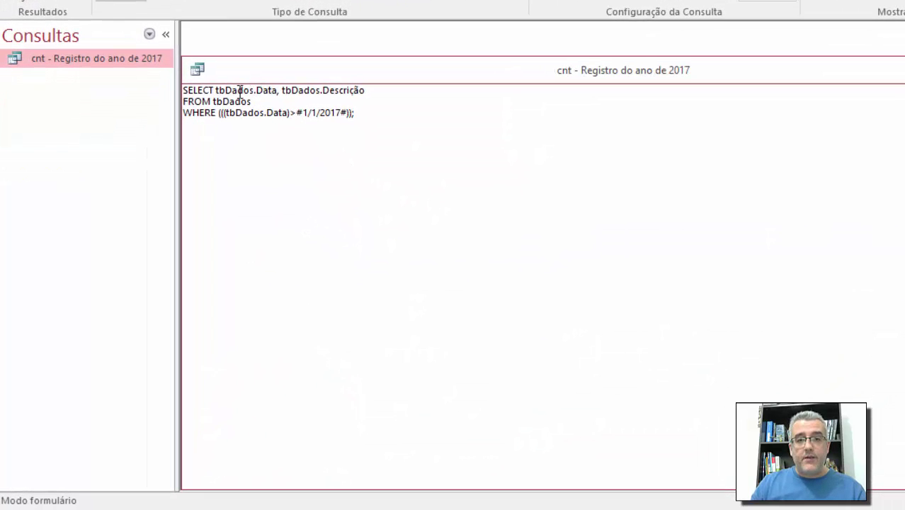
# Examine the query's SQL, going through the selected fields, the FROM table and the WHERE date condition.
pyautogui.moveTo(213, 90); pyautogui.dragTo(265, 86)
pyautogui.doubleClick(265, 90)
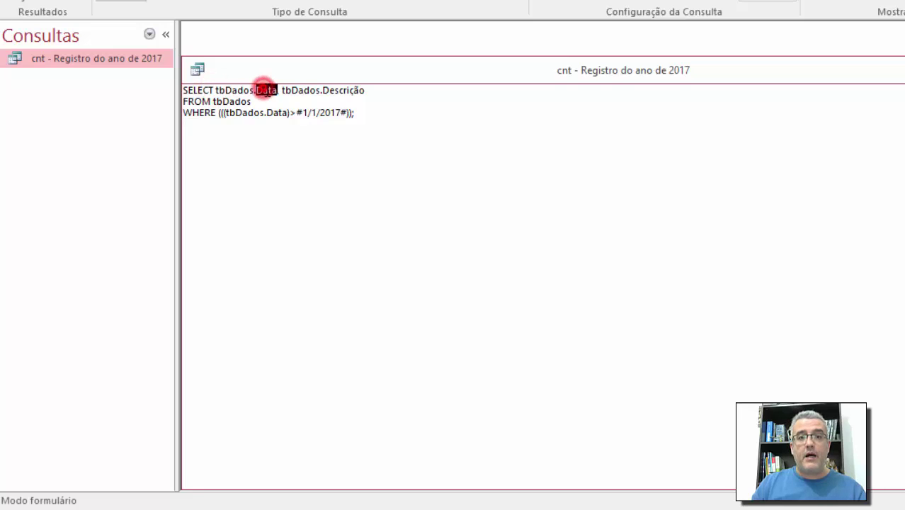
pyautogui.doubleClick(306, 90)
pyautogui.doubleClick(336, 90)
pyautogui.click(199, 105)
pyautogui.doubleClick(220, 103)
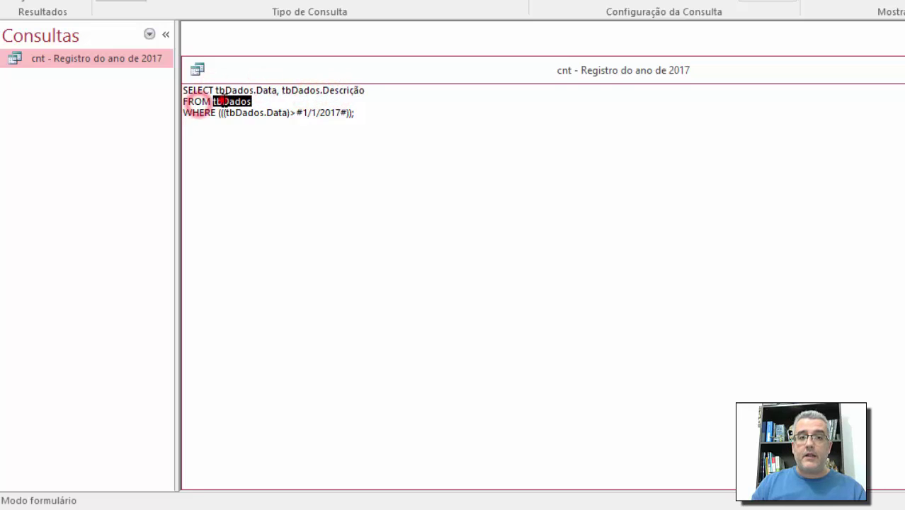
pyautogui.click(200, 111)
pyautogui.doubleClick(241, 113)
pyautogui.click(245, 113)
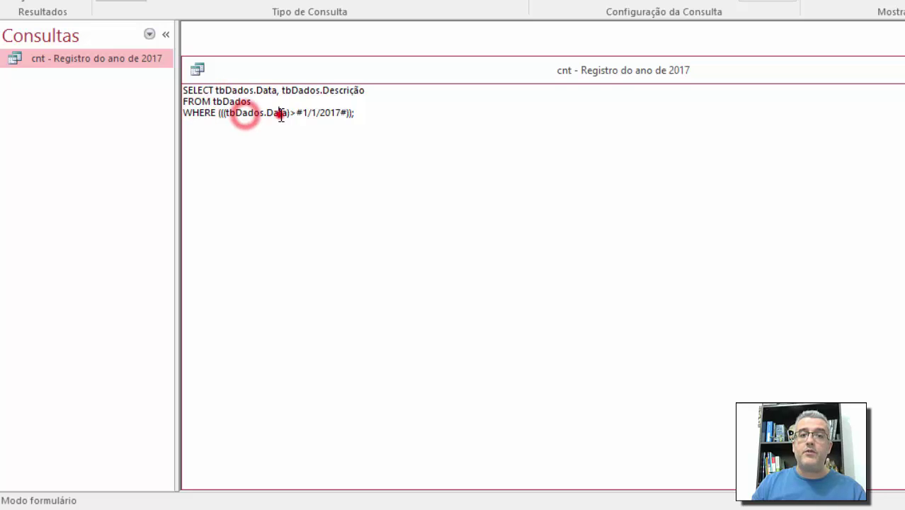
pyautogui.click(280, 113)
pyautogui.click(319, 113)
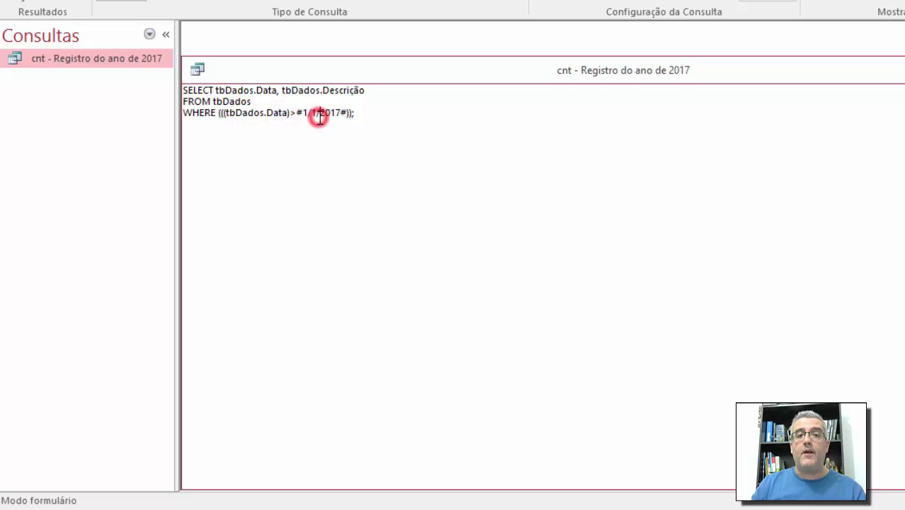
pyautogui.click(446, 114)
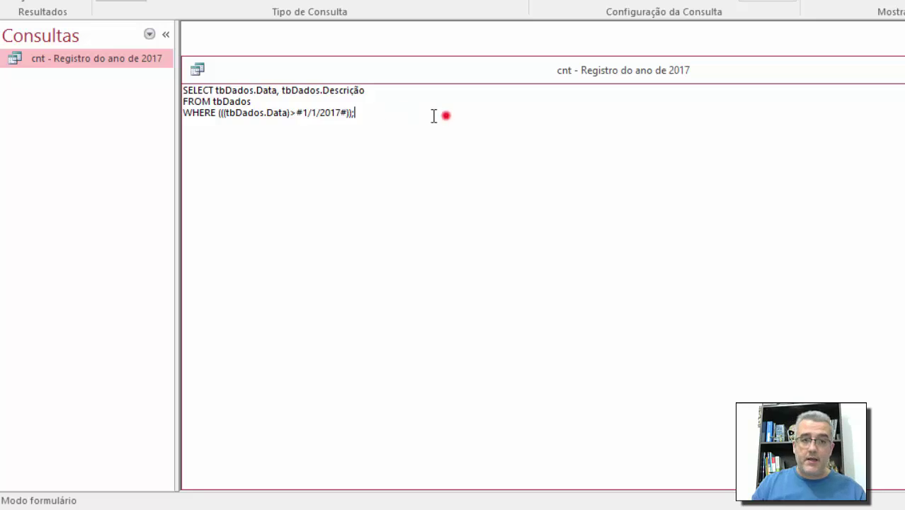
# Replace the whole SQL statement with "select *" followed by "from tbdados" on a second line.
pyautogui.hotkey('ctrl', 'a')
pyautogui.press('Delete')
pyautogui.write('sel')
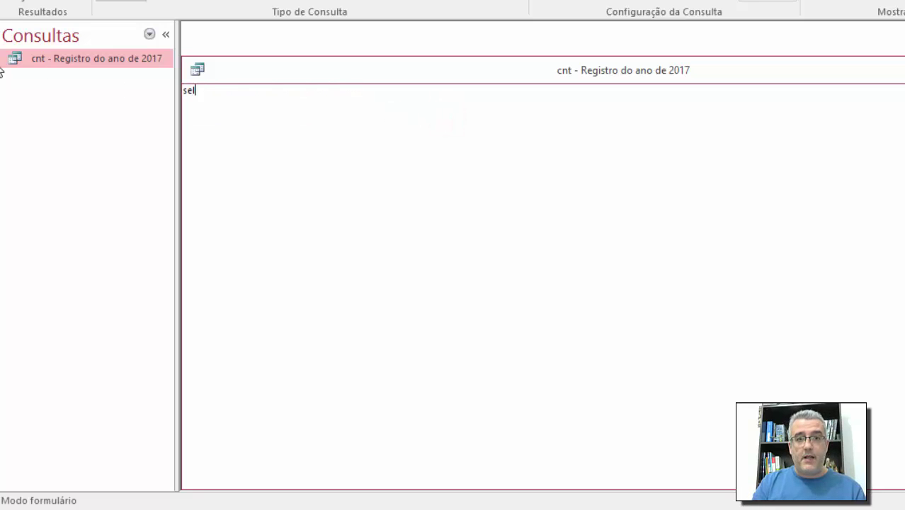
pyautogui.write('ect * ')
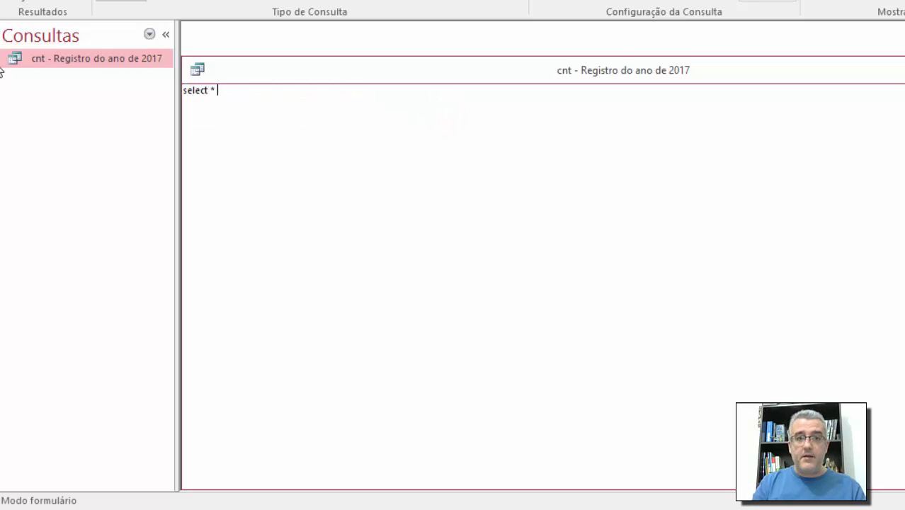
pyautogui.write('from')
pyautogui.press('BackSpace')
pyautogui.press('BackSpace')
pyautogui.press('BackSpace')
pyautogui.press('BackSpace')
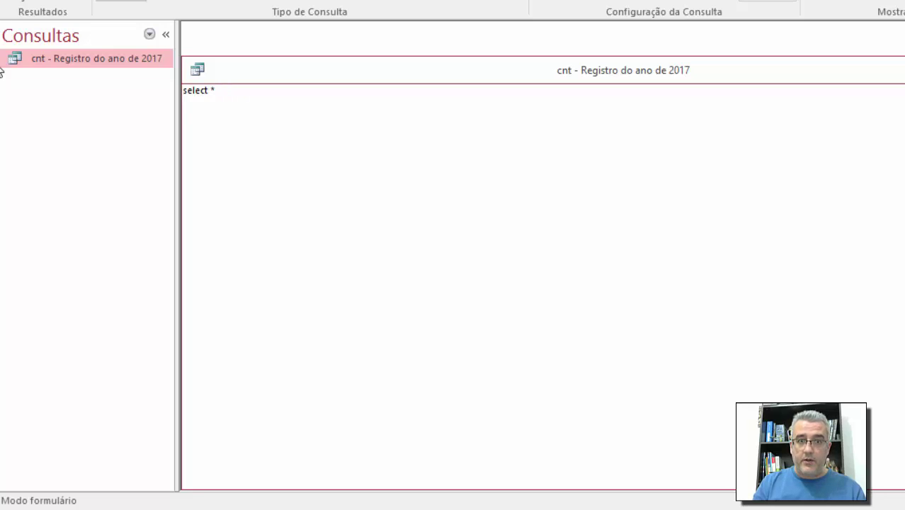
pyautogui.press('Return')
pyautogui.write('from tbdados')
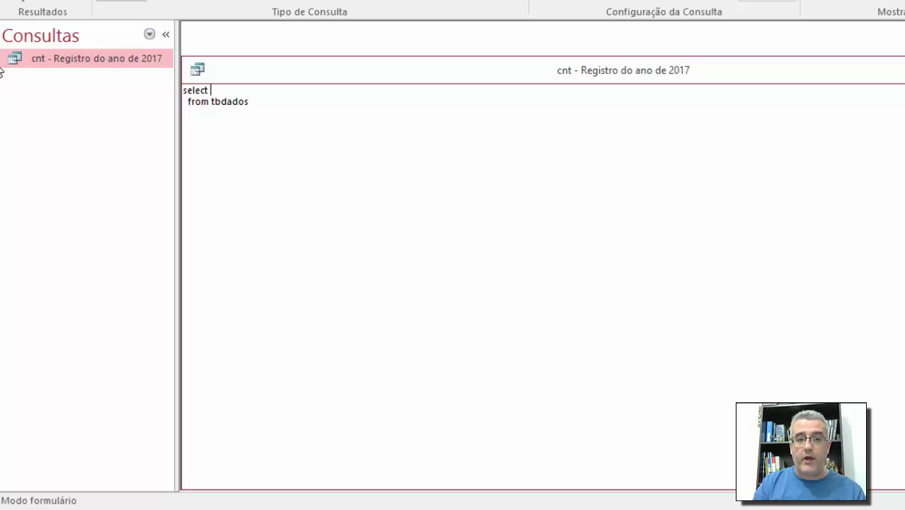
# Replace the asterisk with the fields "tb.data, tb.descrição" and give tbdados the alias "tb".
pyautogui.write('data')
pyautogui.press('BackSpace')
pyautogui.press('BackSpace')
pyautogui.press('BackSpace')
pyautogui.press('BackSpace')
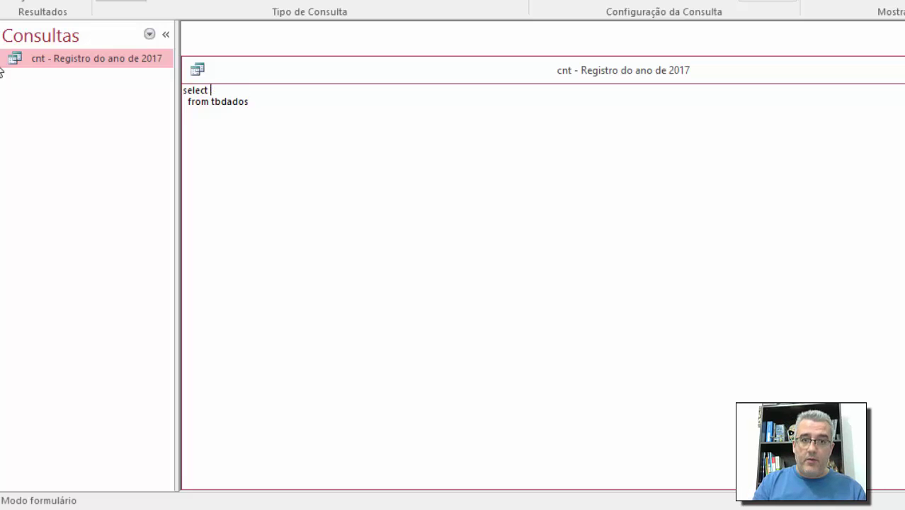
pyautogui.write('d')
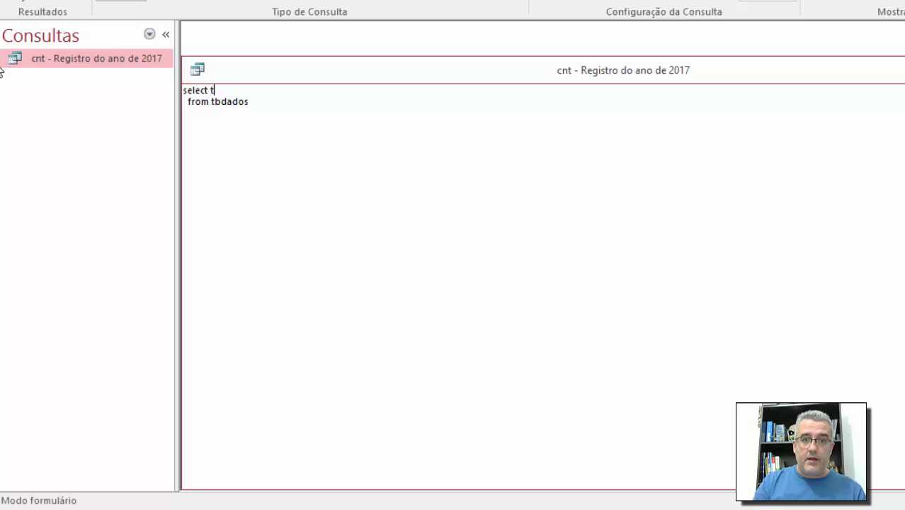
pyautogui.write('b.data, t')
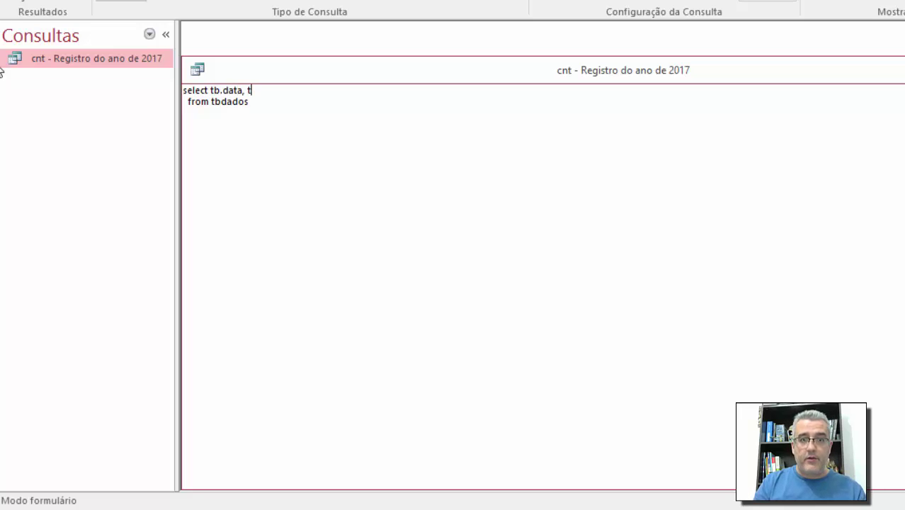
pyautogui.write('b.descrição')
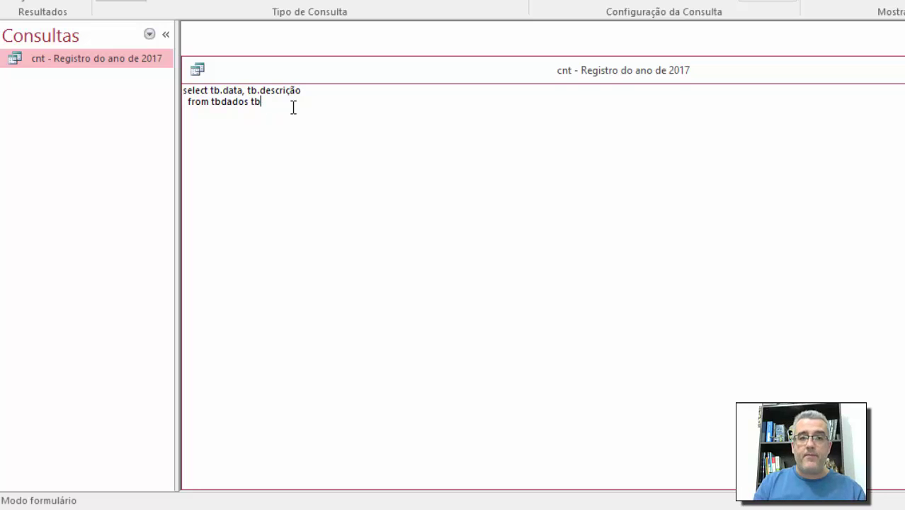
# Add a third line to the SQL statement with the condition "where tb.data >= #01/01/2017#".
pyautogui.write('hete')
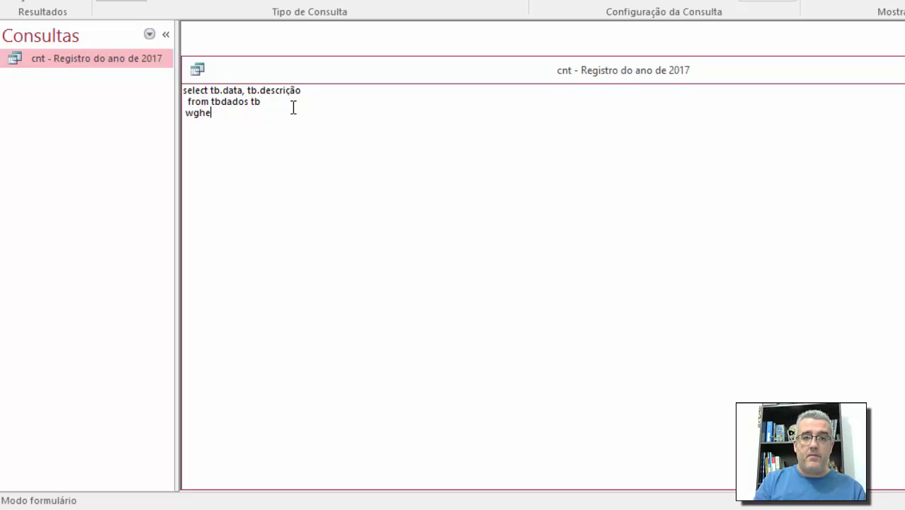
pyautogui.press('BackSpace')
pyautogui.press('BackSpace')
pyautogui.press('BackSpace')
pyautogui.press('BackSpace')
pyautogui.write('here t')
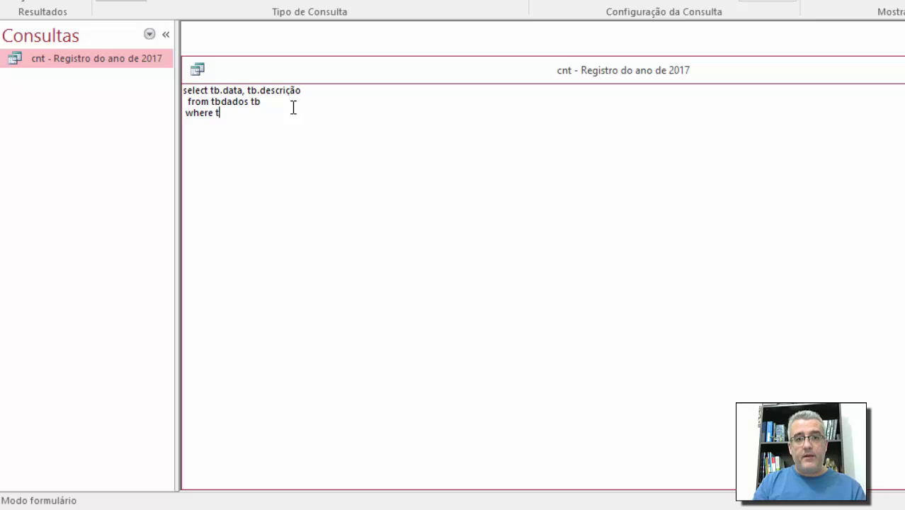
pyautogui.write('b.data >')
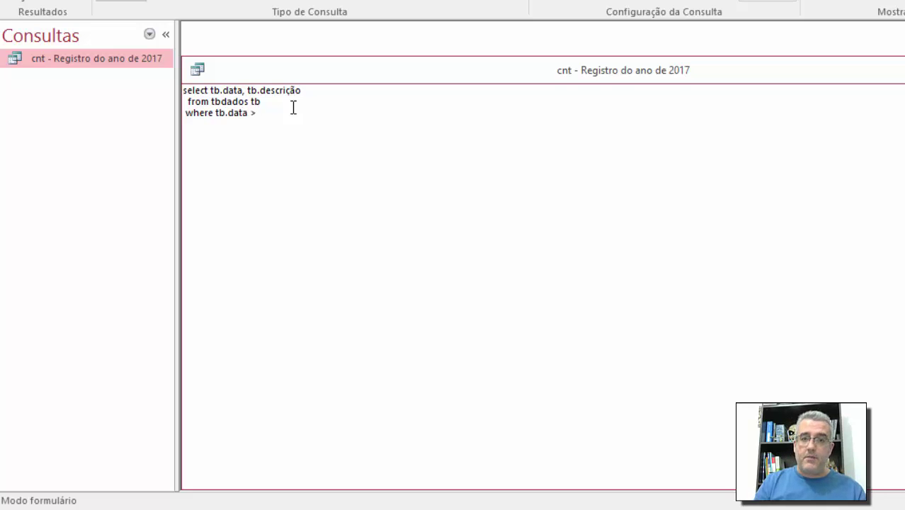
pyautogui.write(' =')
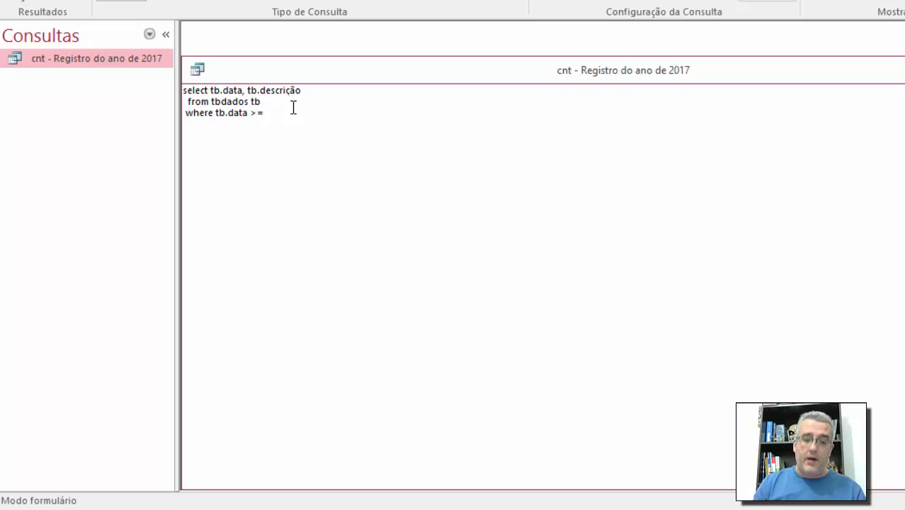
pyautogui.write(' #01/04/')
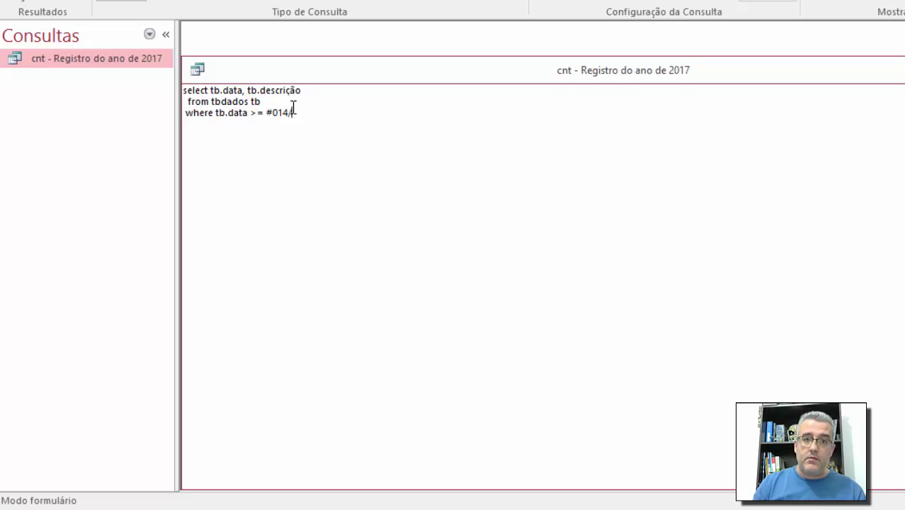
pyautogui.press('BackSpace')
pyautogui.press('BackSpace')
pyautogui.write('/04/201')
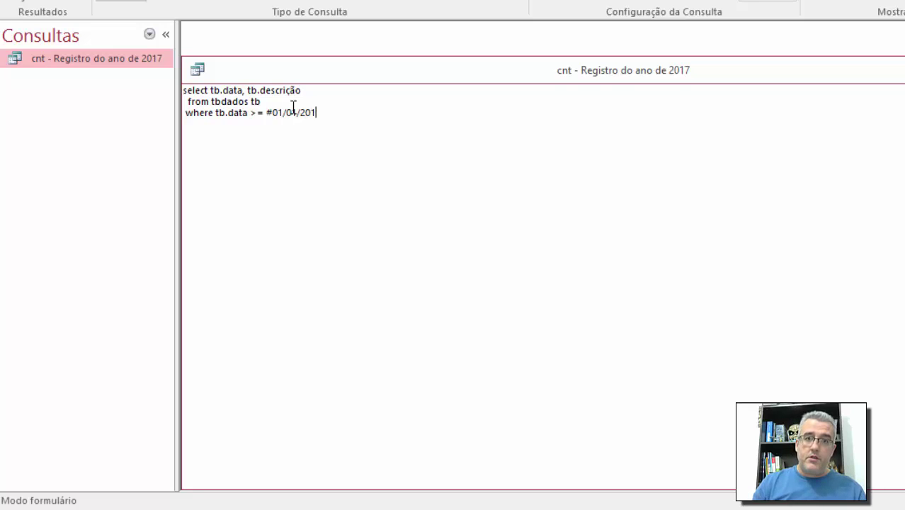
pyautogui.write('7')
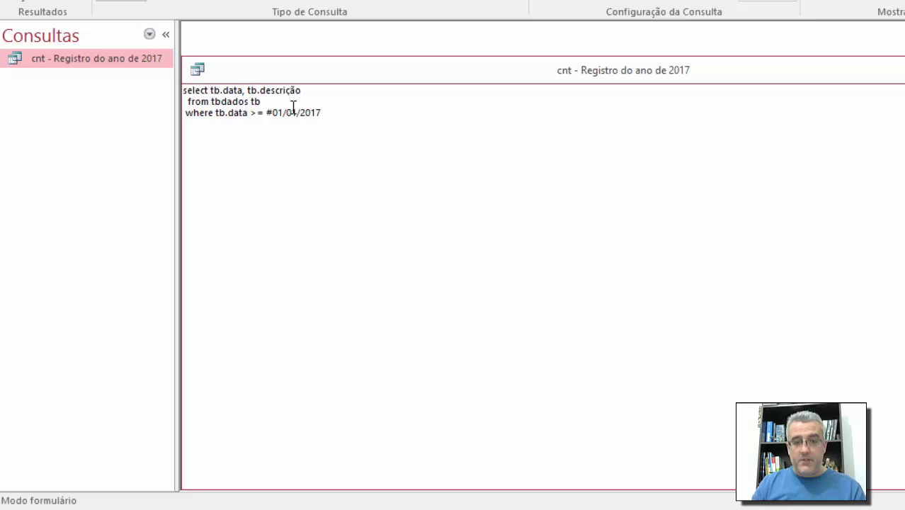
pyautogui.write('#')
# Review the rewritten SQL statement and display the query's records in datasheet view.
pyautogui.moveTo(365, 105); pyautogui.dragTo(184, 86)
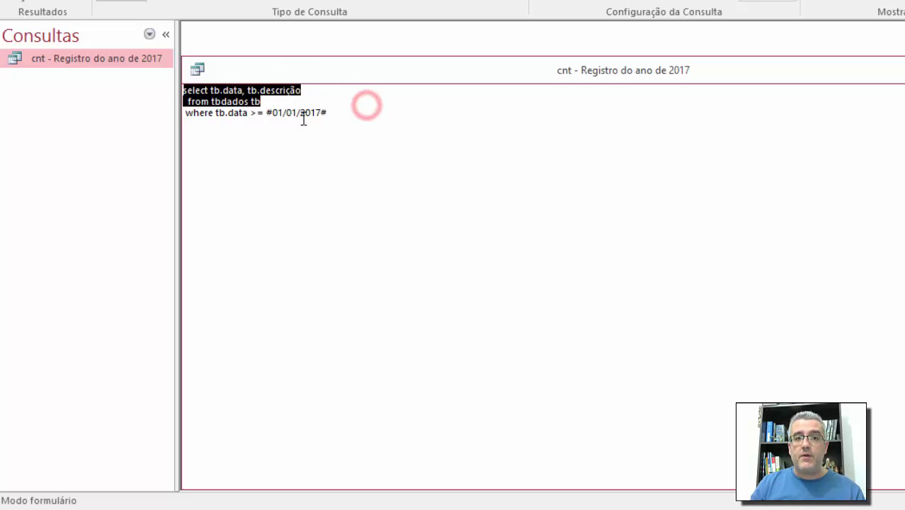
pyautogui.click(306, 120)
pyautogui.click(356, 119)
pyautogui.hotkey('ctrl', 'a')
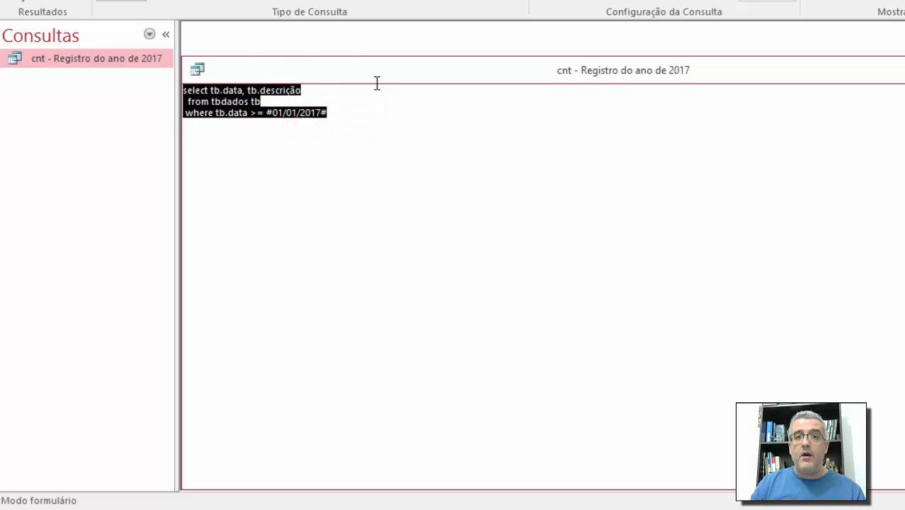
pyautogui.click(65, 1)
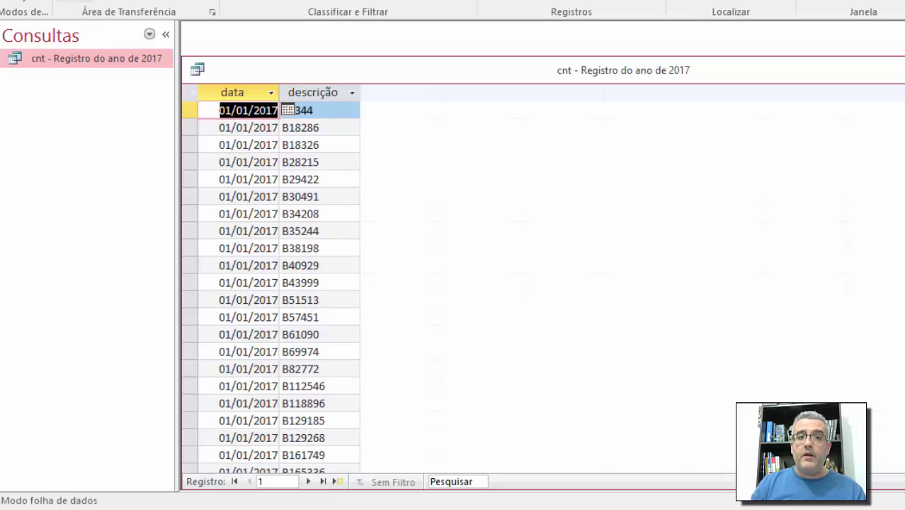
pyautogui.scroll(-1, 315, 276)
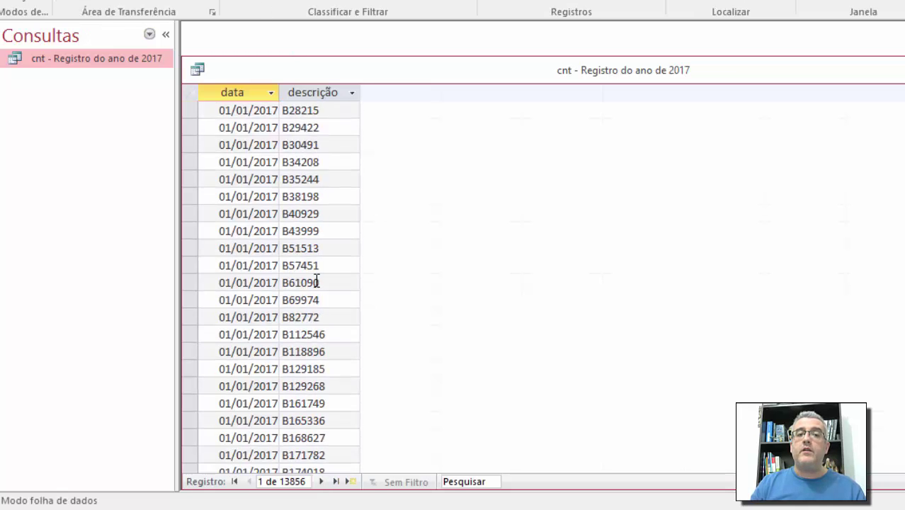
pyautogui.scroll(1, 316, 281)
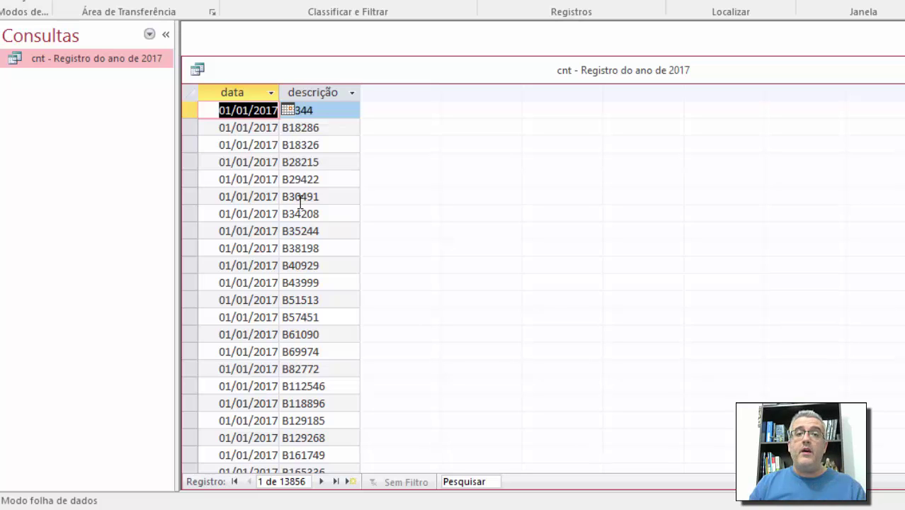
# Check the query in design view and return to SQL view to review the full statement.
pyautogui.click(12, 1)
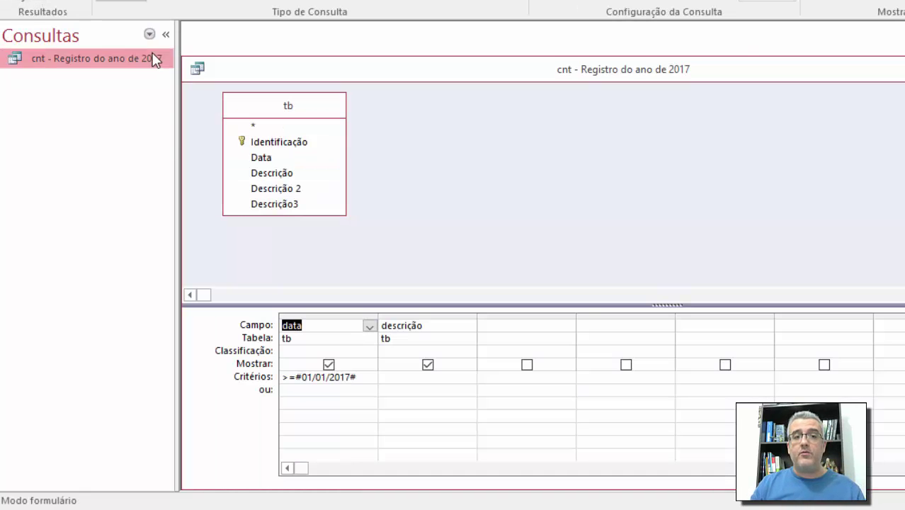
pyautogui.click(30, 5)
pyautogui.click(43, 51)
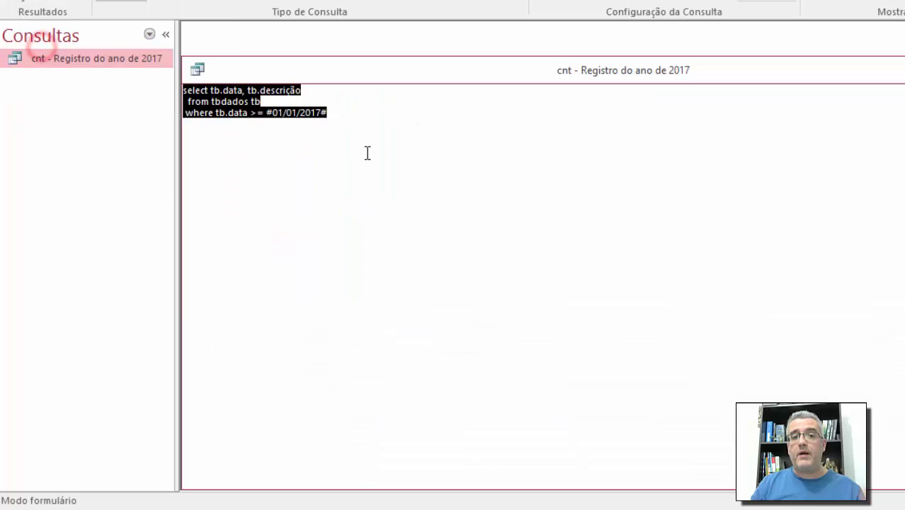
pyautogui.click(365, 151)
pyautogui.moveTo(394, 126); pyautogui.dragTo(111, 97)
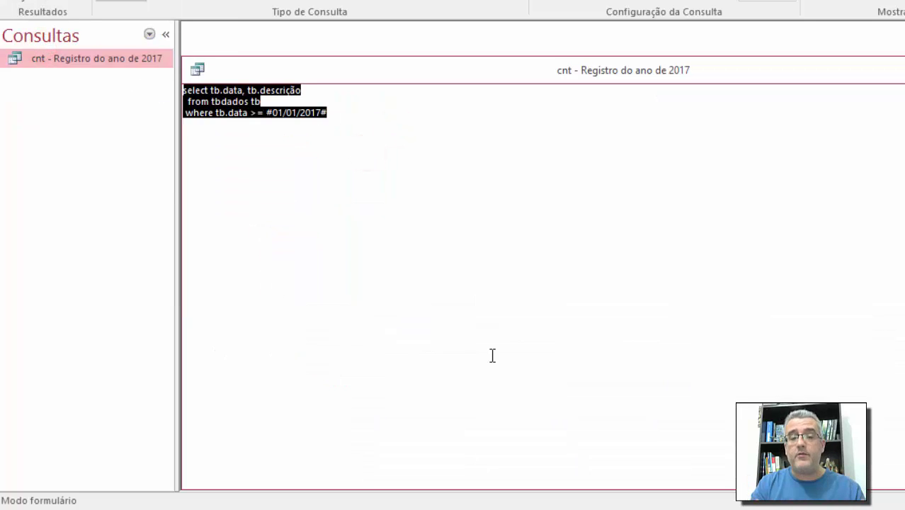
pyautogui.click(305, 162)
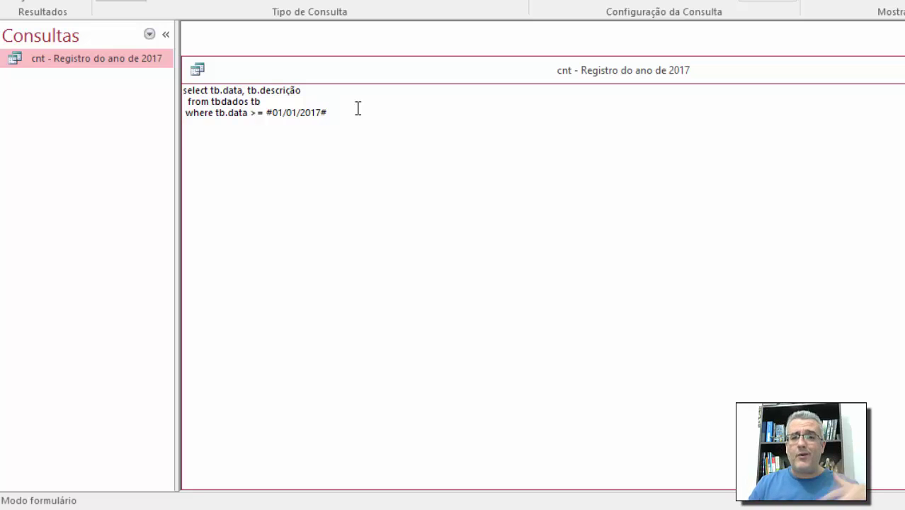
# Close the query, saving its design changes, and close the database.
pyautogui.hotkey('ctrl', 'w')
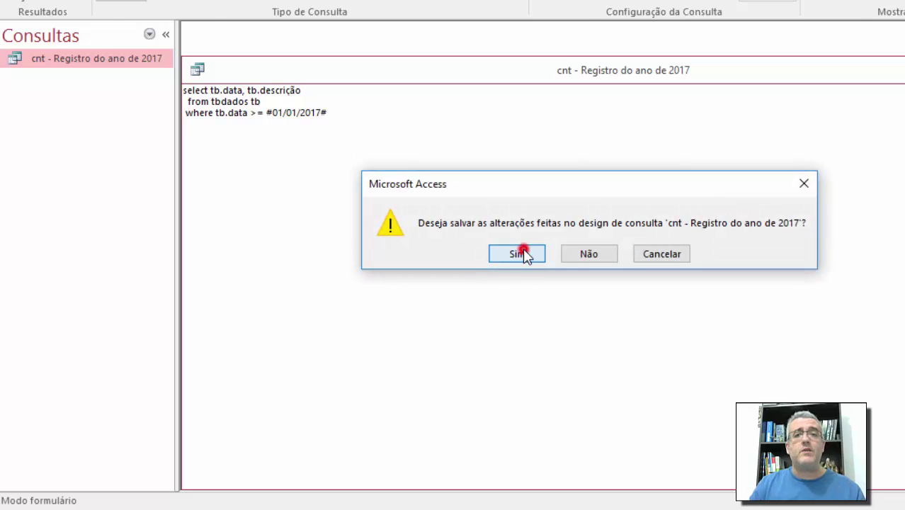
pyautogui.click(519, 253)
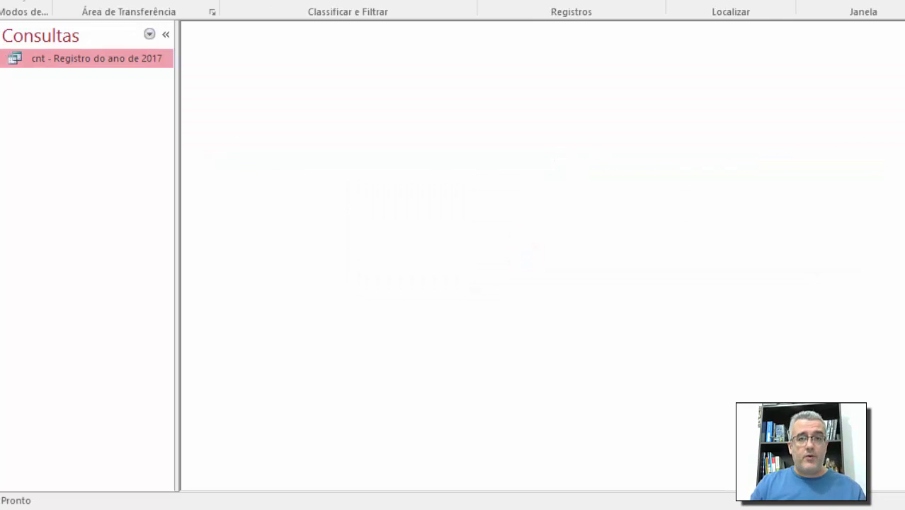
pyautogui.hotkey('alt', 'F4')
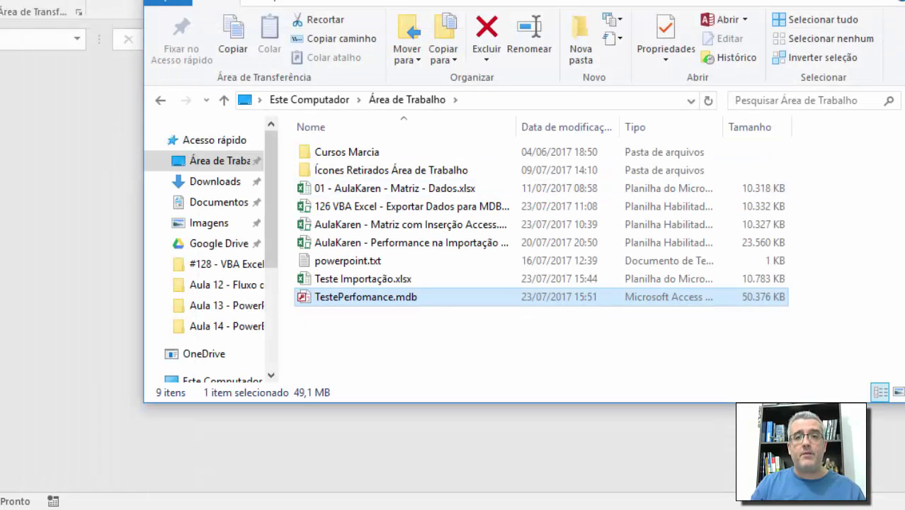
# Switch to Excel and open the recent workbook "Teste Importação.xlsx".
pyautogui.click(825, 2)
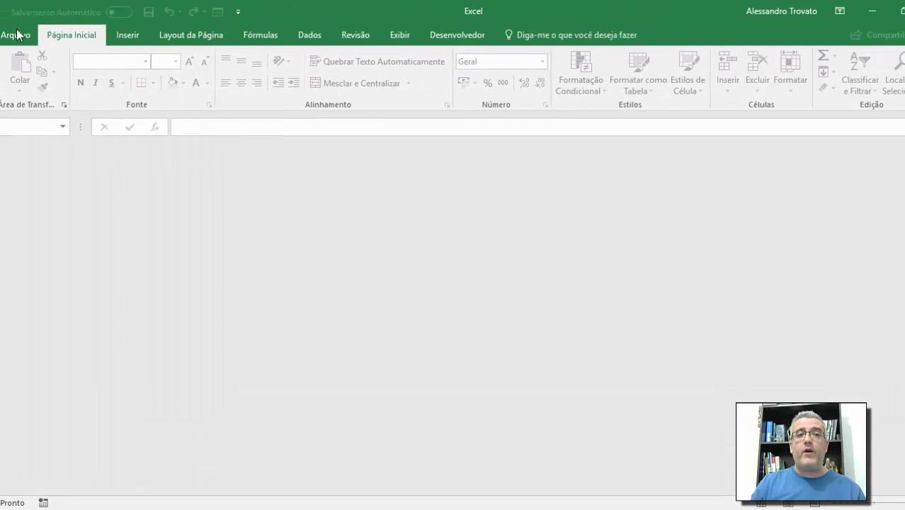
pyautogui.click(17, 34)
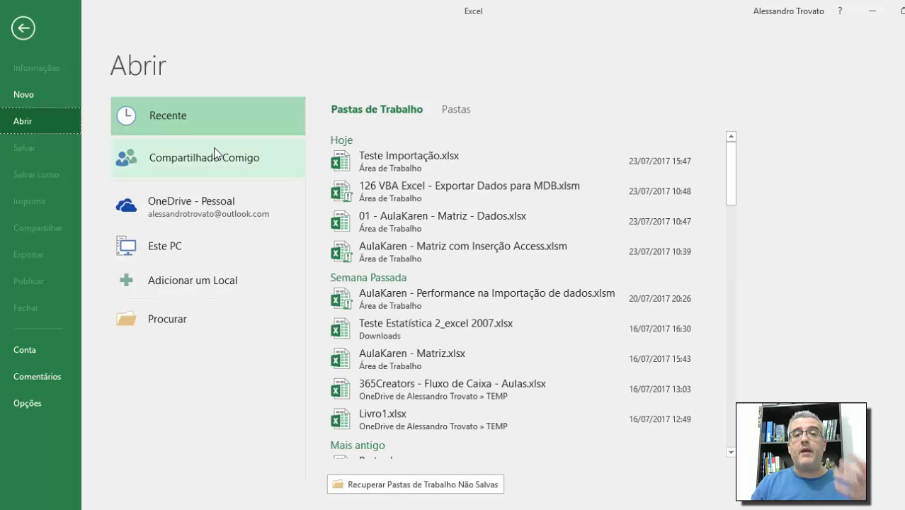
pyautogui.click(385, 159)
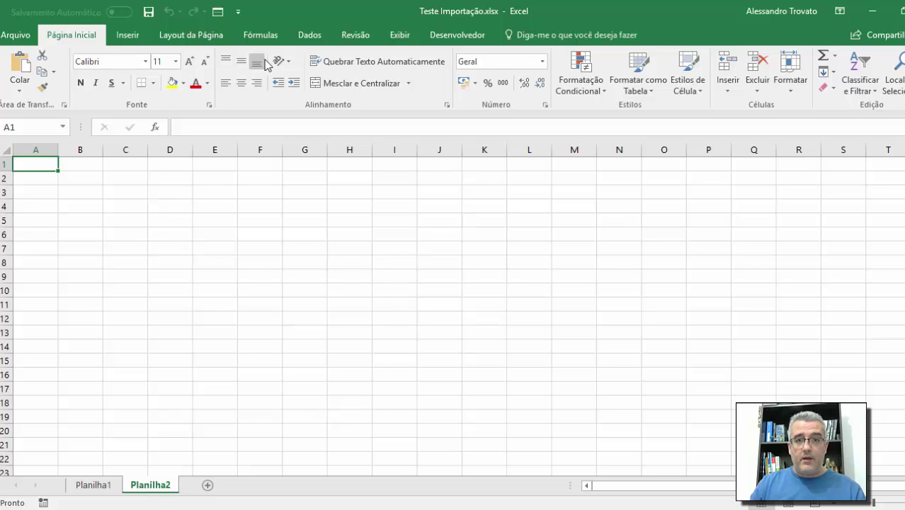
# Start an import of external data from the Access database TestePerfomance.mdb on the desktop.
pyautogui.click(314, 37)
pyautogui.click(18, 78)
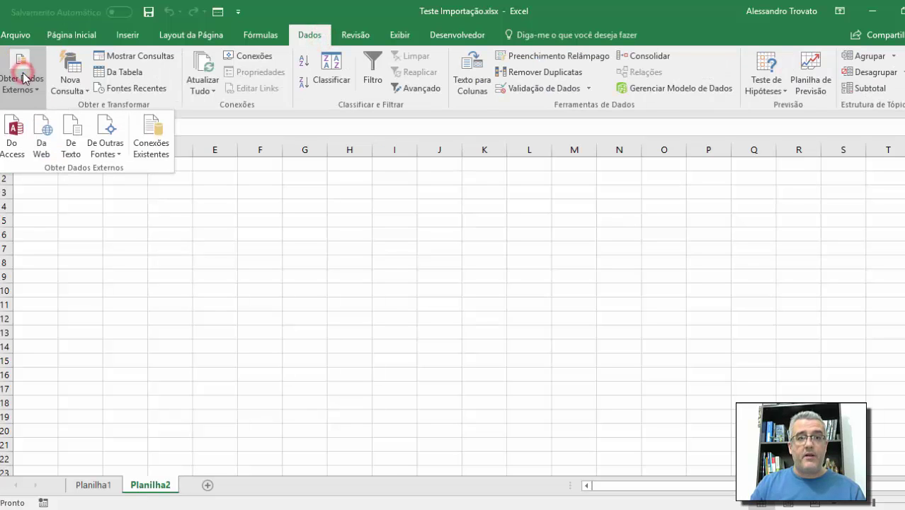
pyautogui.click(7, 144)
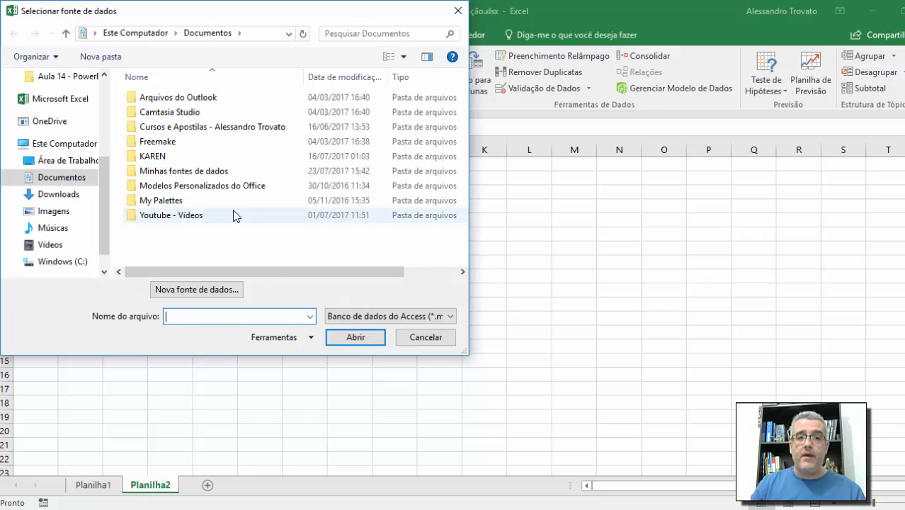
pyautogui.click(67, 163)
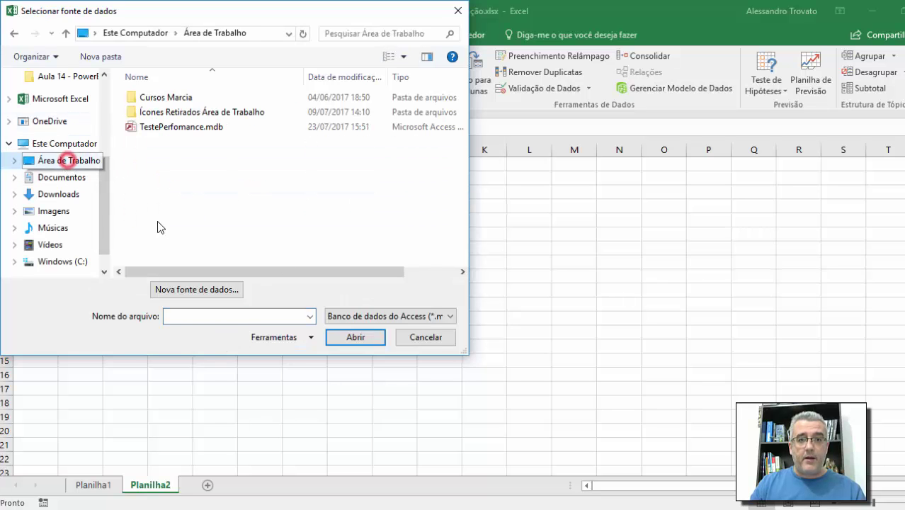
pyautogui.doubleClick(180, 128)
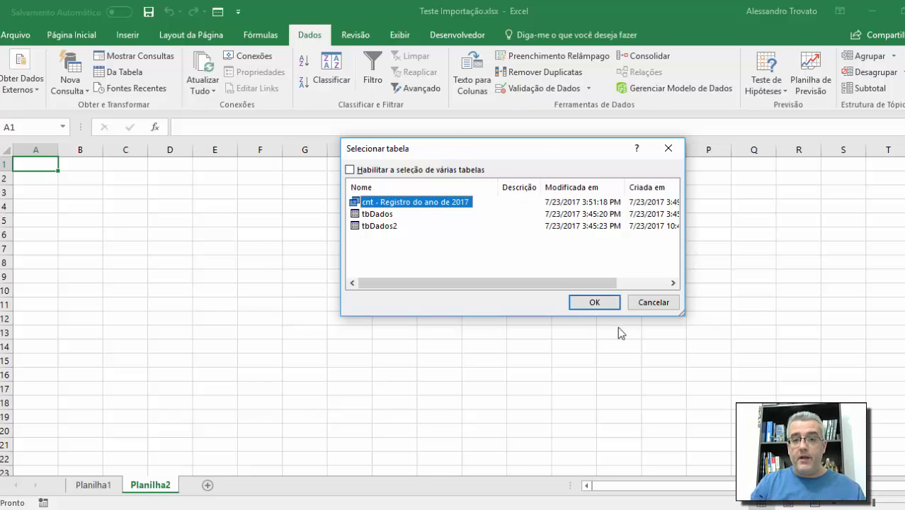
# Import the query "cnt - Registro do ano de 2017" as a table into the existing sheet at cell A1.
pyautogui.click(594, 302)
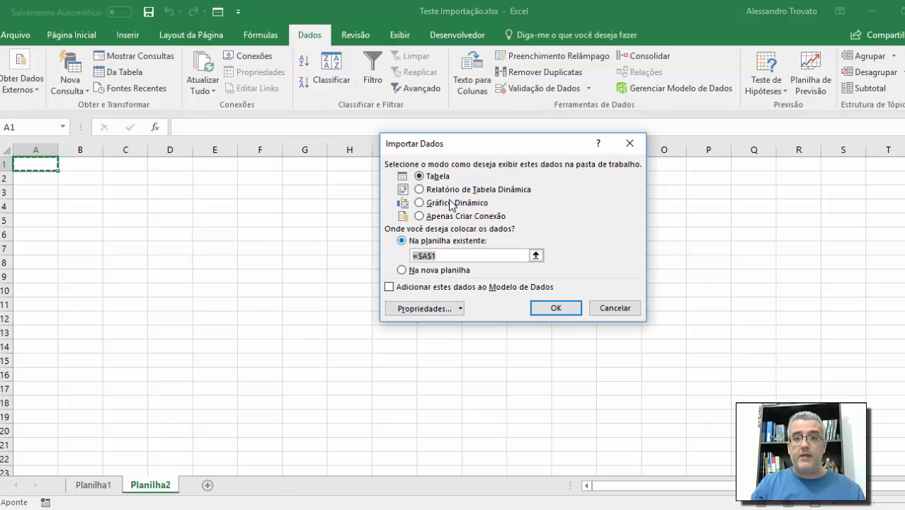
pyautogui.click(435, 176)
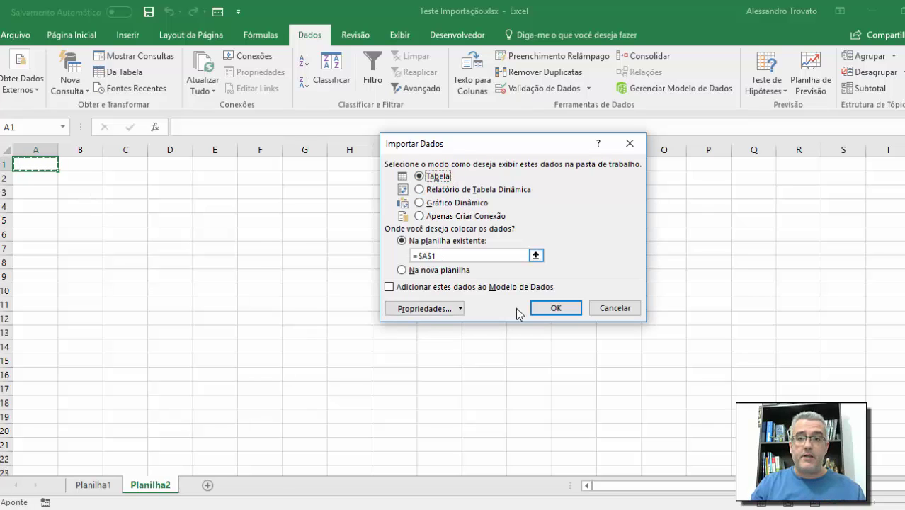
pyautogui.click(576, 307)
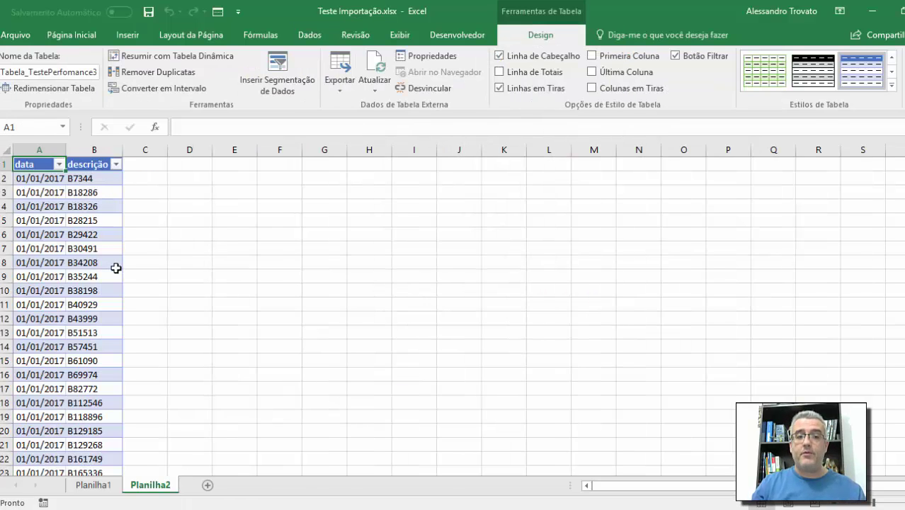
# Check the last record of the imported table and return to its header.
pyautogui.hotkey('ctrl', 'Down')
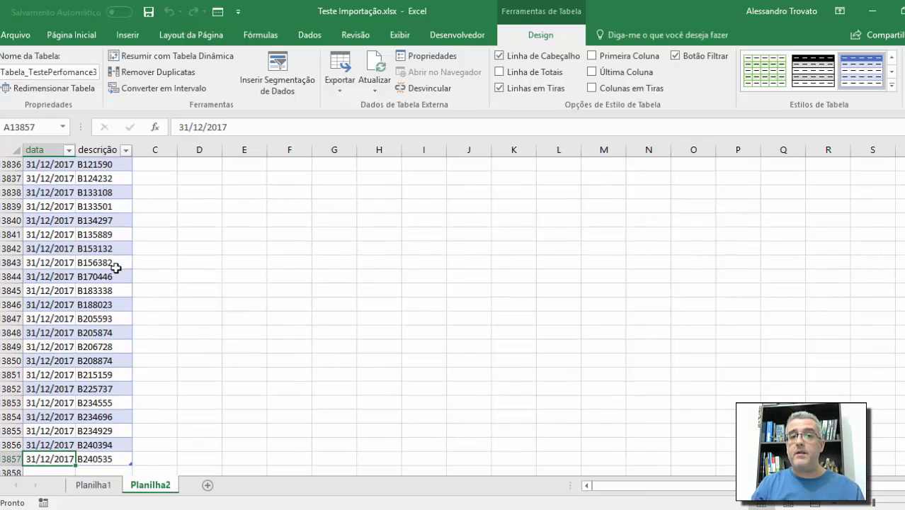
pyautogui.hotkey('ctrl', 'Up')
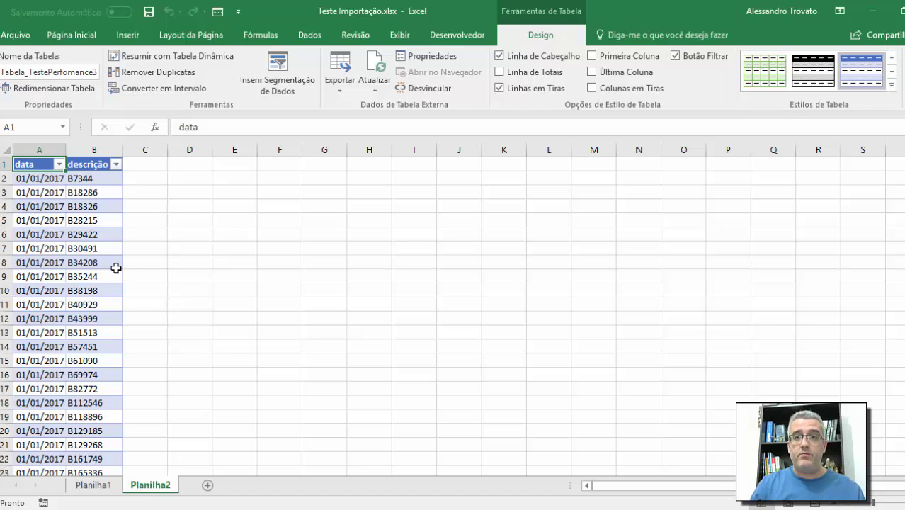
pyautogui.click(234, 246)
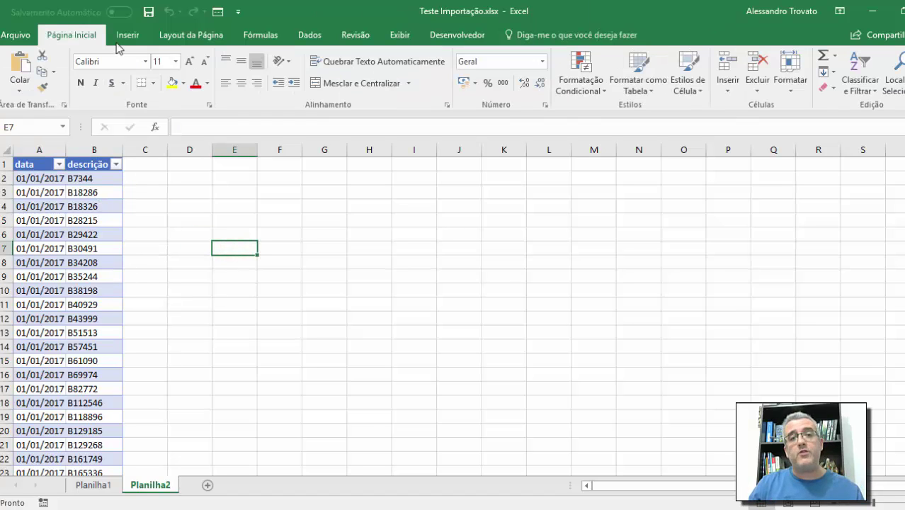
# Show a total row on the imported table to count its records, and remove the row again.
pyautogui.click(309, 36)
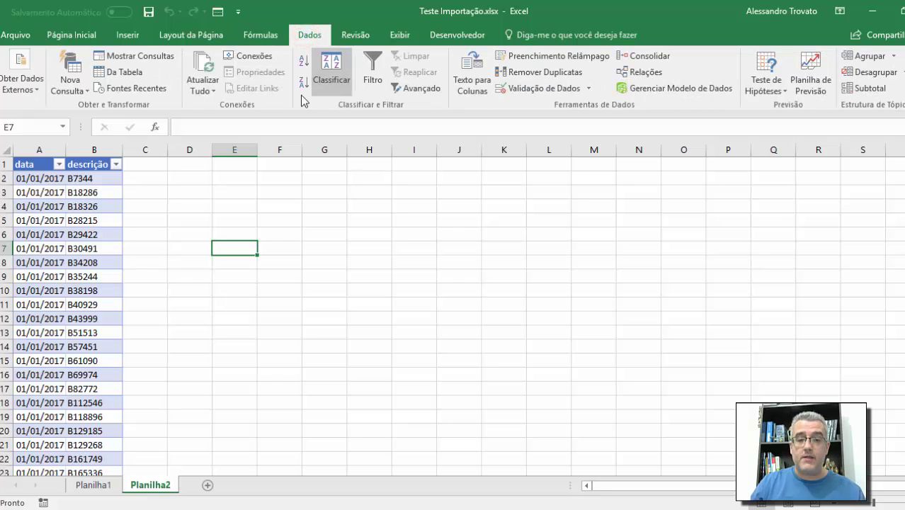
pyautogui.click(116, 191)
pyautogui.click(61, 242)
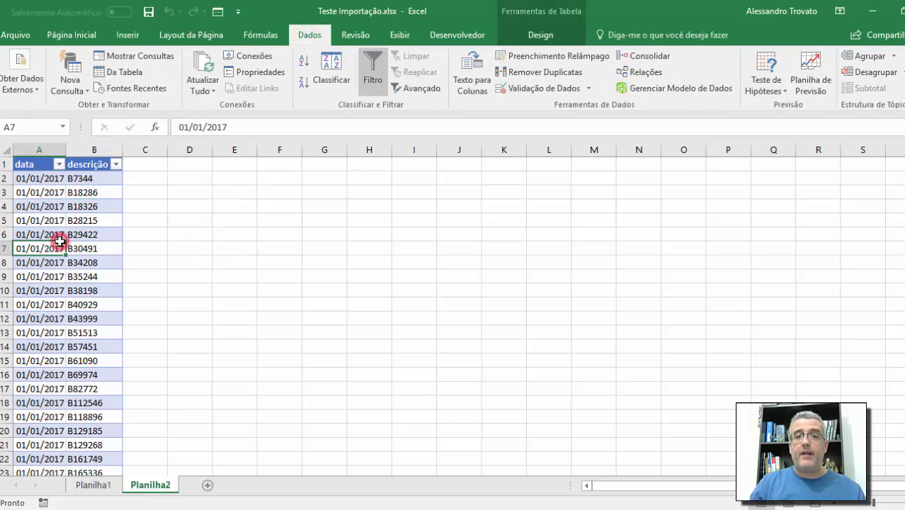
pyautogui.click(541, 36)
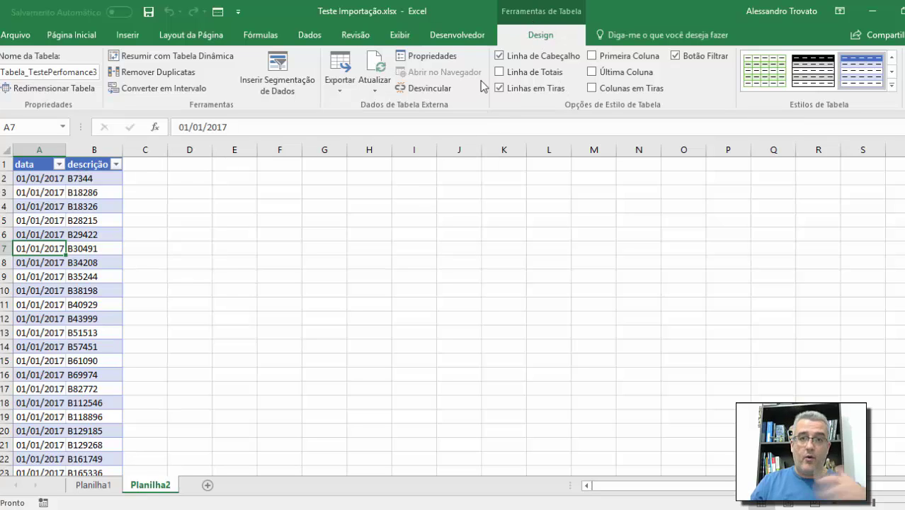
pyautogui.click(521, 73)
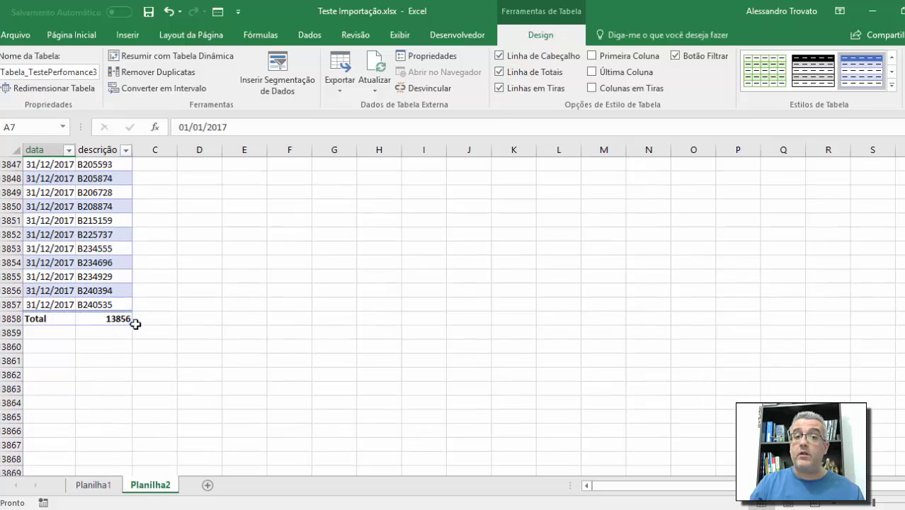
pyautogui.click(541, 73)
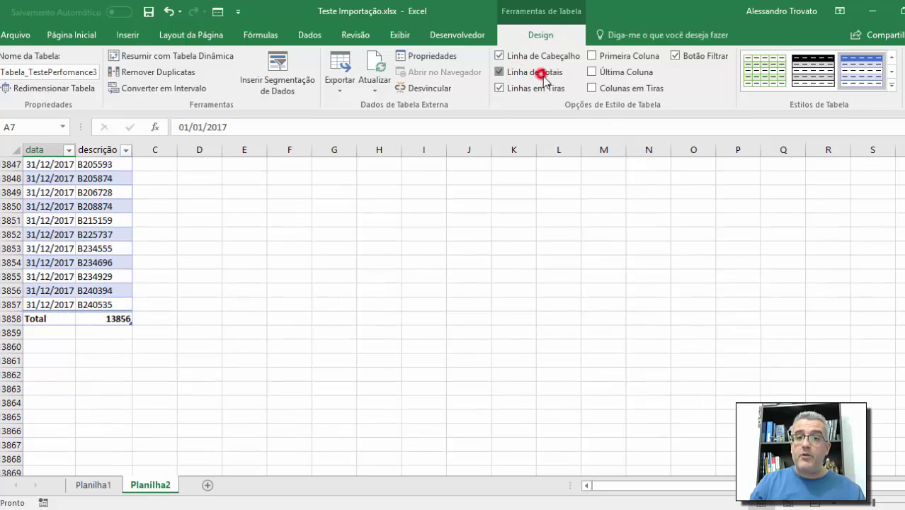
# Try the first-column, last-column and banded-column style options on the table, turning each one off again.
pyautogui.click(613, 59)
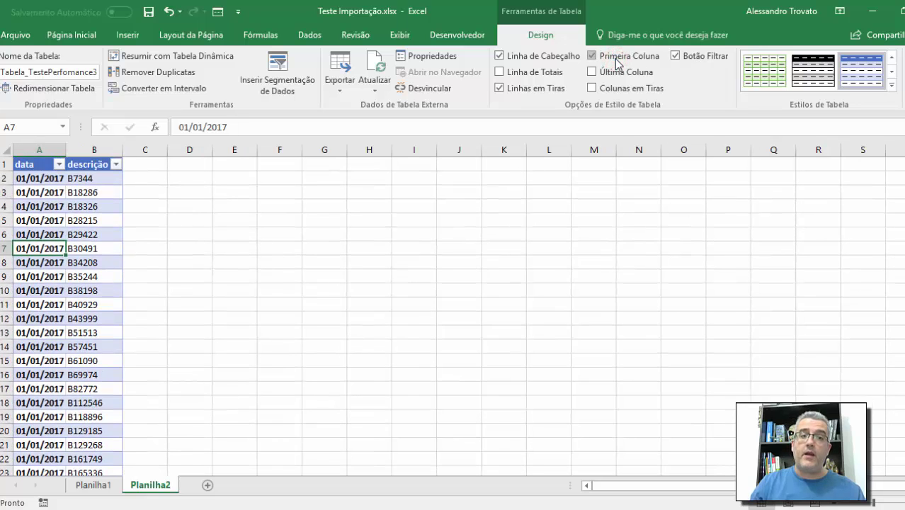
pyautogui.click(617, 62)
pyautogui.click(619, 73)
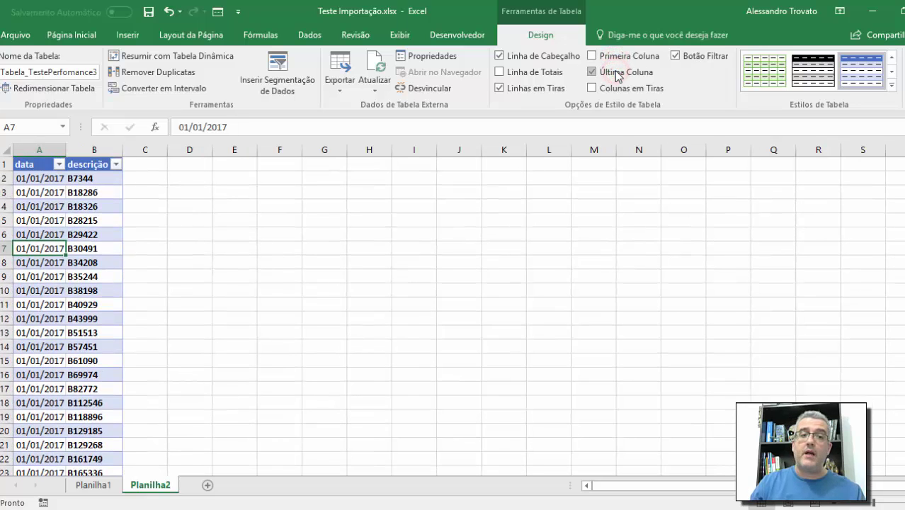
pyautogui.click(615, 71)
pyautogui.click(624, 90)
pyautogui.click(623, 91)
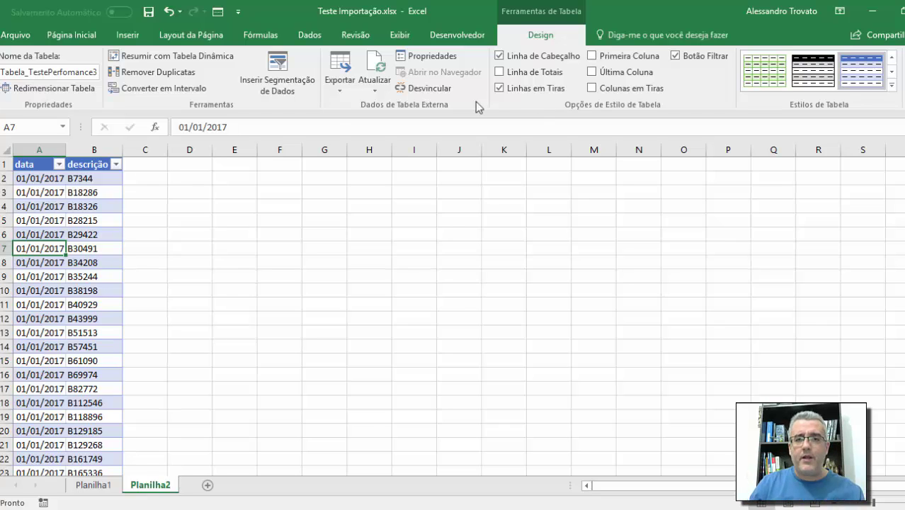
# Include row numbers in the table's external data properties and refresh the imported data.
pyautogui.click(78, 178)
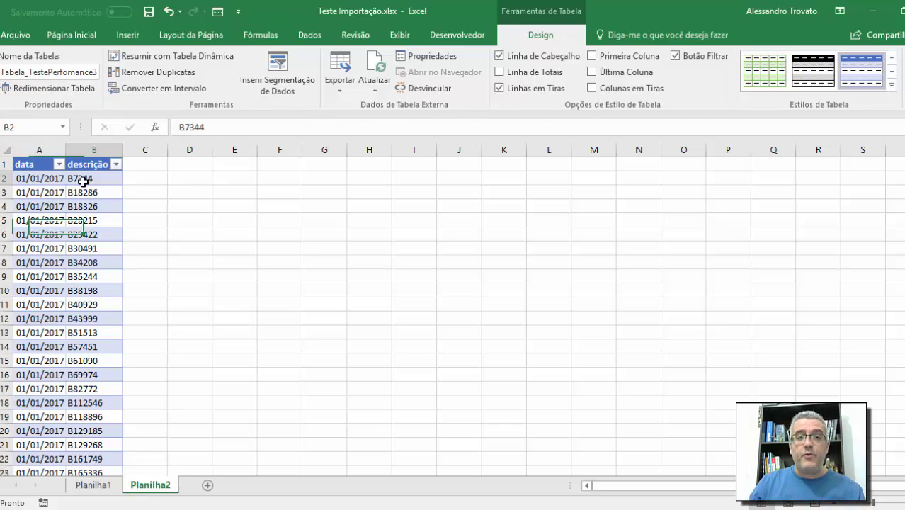
pyautogui.click(79, 206)
pyautogui.click(44, 205)
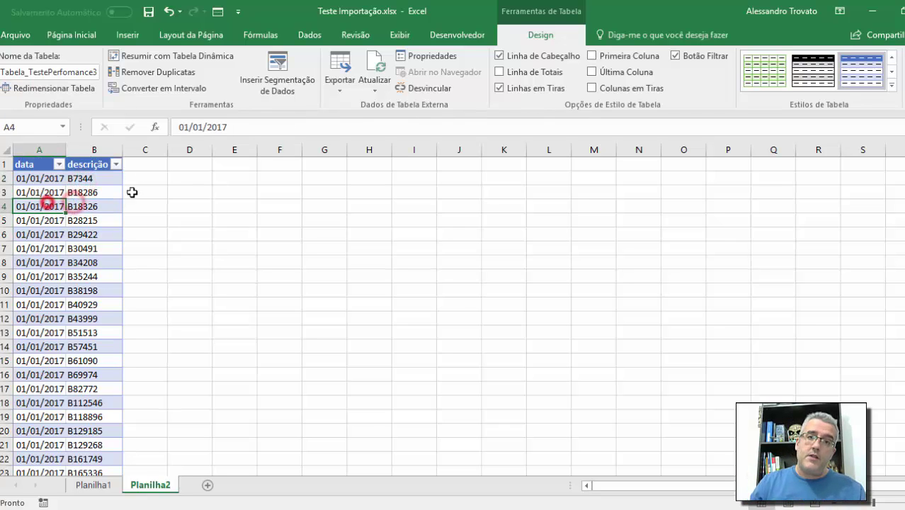
pyautogui.click(303, 36)
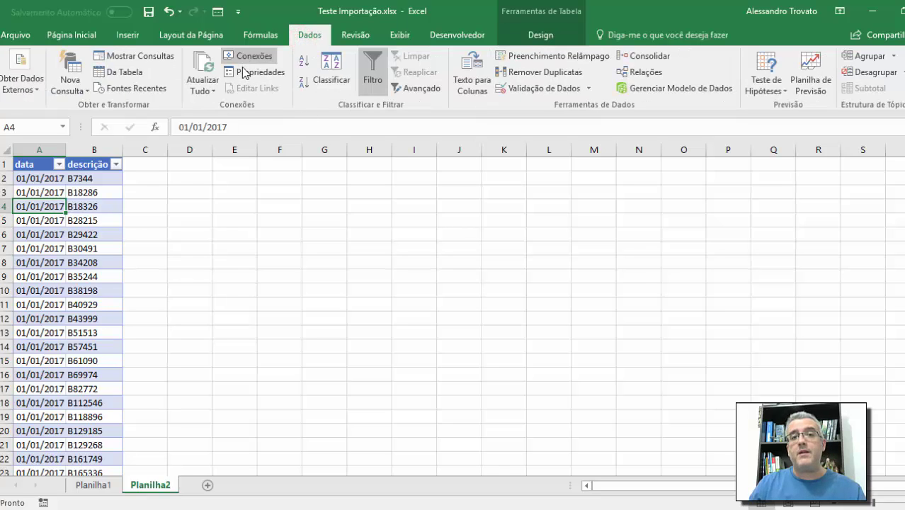
pyautogui.click(244, 73)
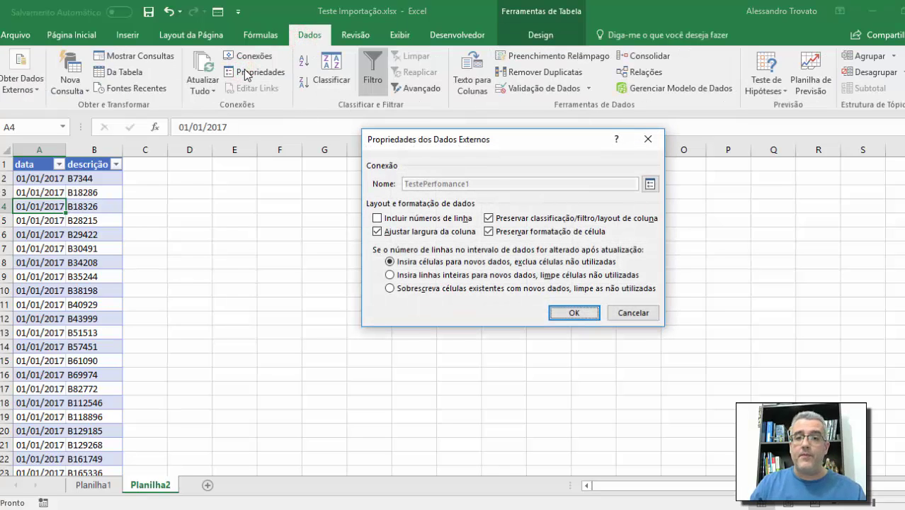
pyautogui.click(399, 220)
pyautogui.click(567, 318)
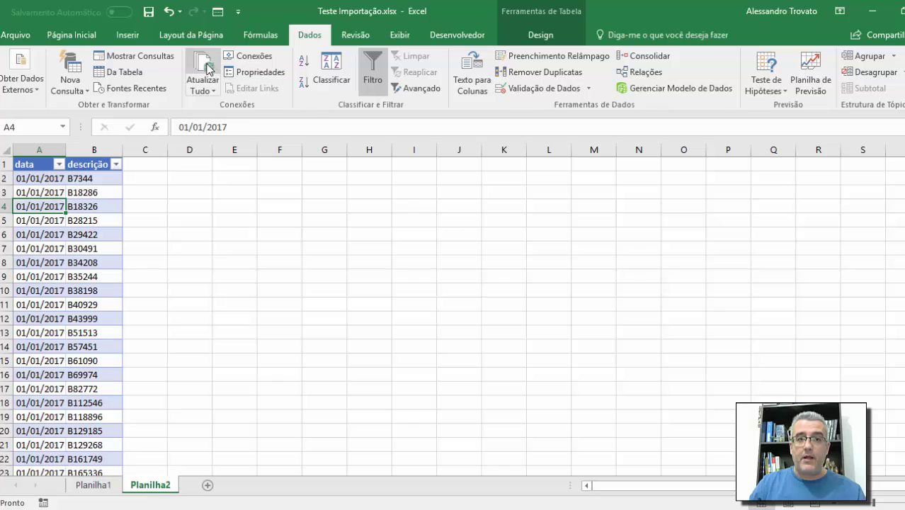
pyautogui.click(205, 67)
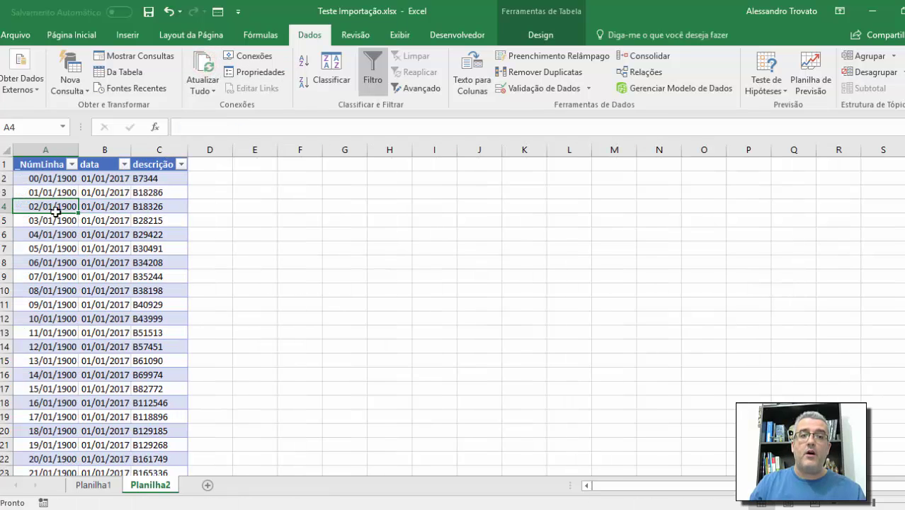
# Format the _NúmLinha column as Número with no decimal places.
pyautogui.click(45, 150)
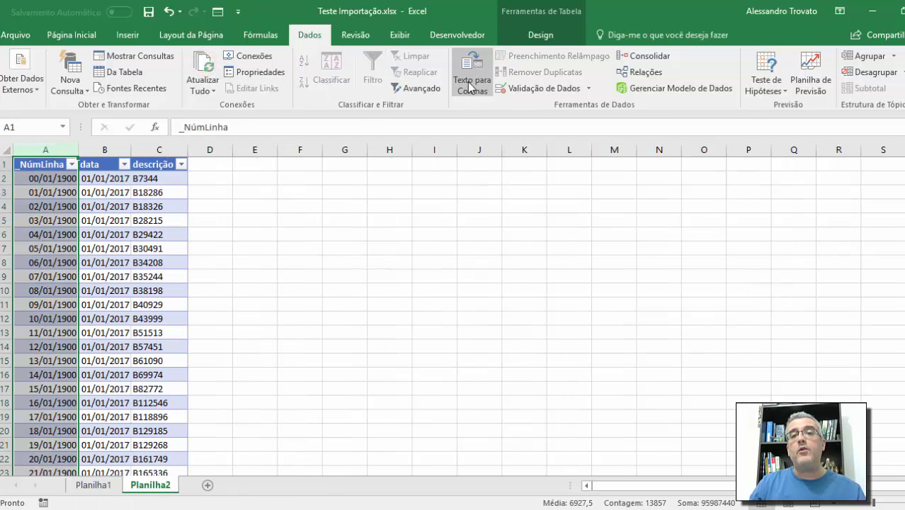
pyautogui.click(73, 34)
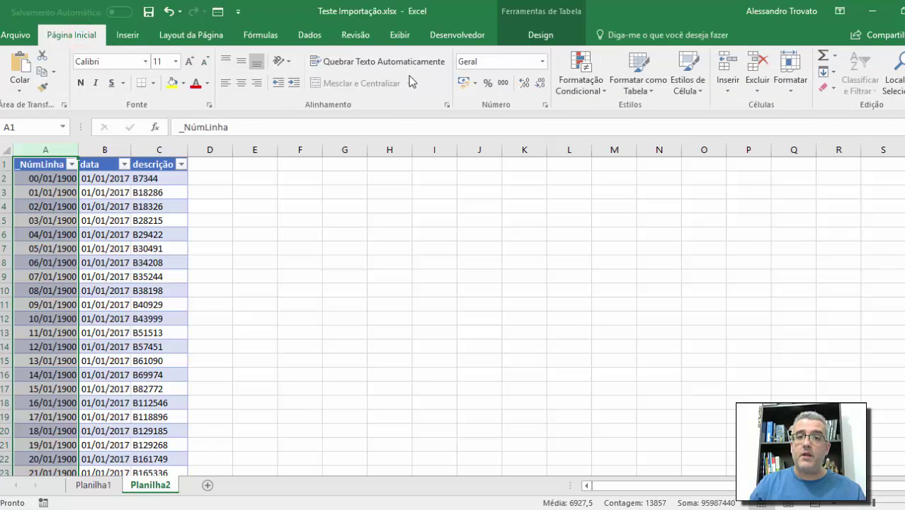
pyautogui.click(537, 67)
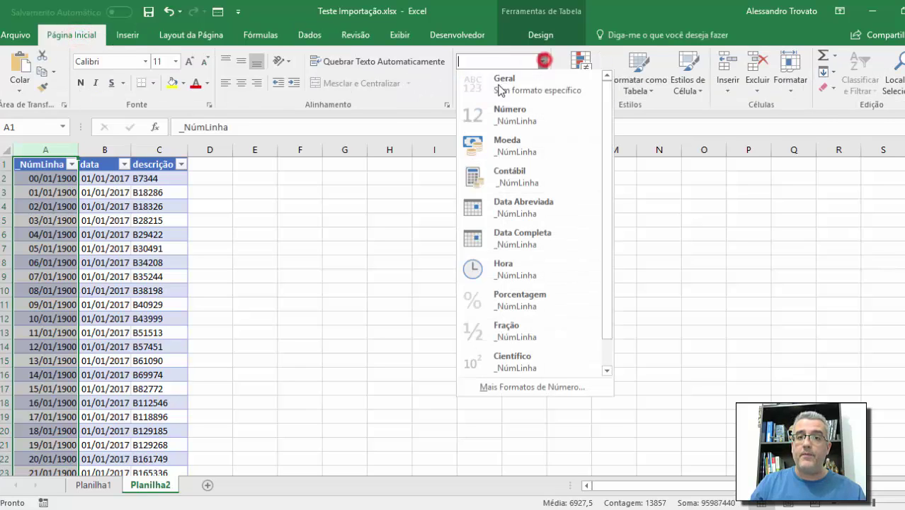
pyautogui.click(496, 114)
pyautogui.click(541, 84)
pyautogui.click(541, 83)
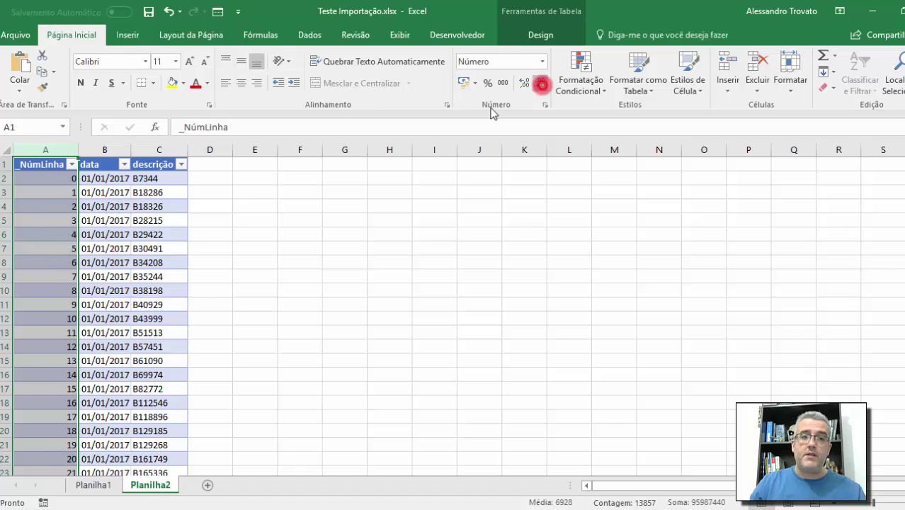
pyautogui.click(191, 204)
pyautogui.click(75, 144)
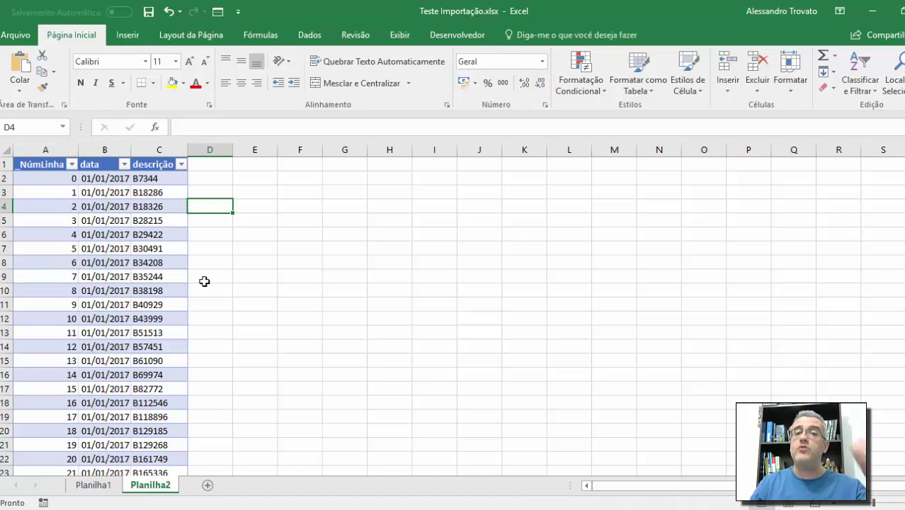
# Open the properties of the workbook connection TestePerfomance1.
pyautogui.click(71, 179)
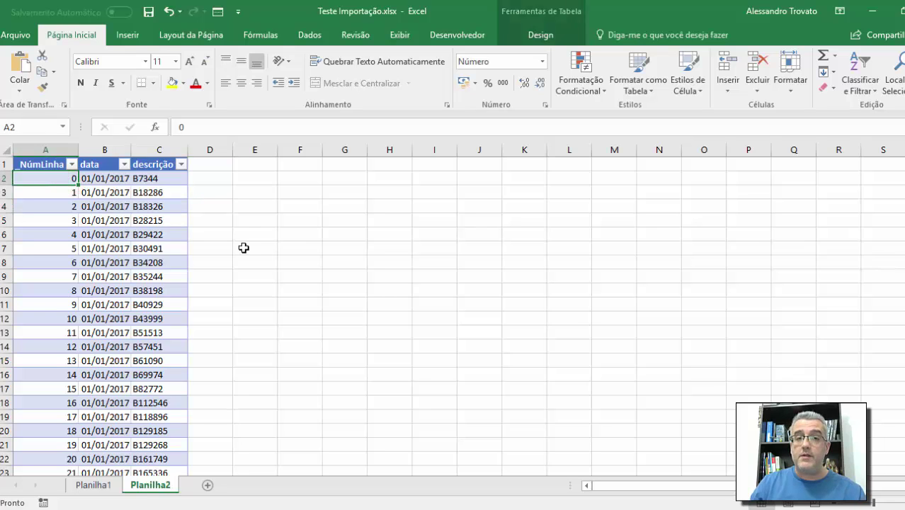
pyautogui.click(319, 41)
pyautogui.click(248, 56)
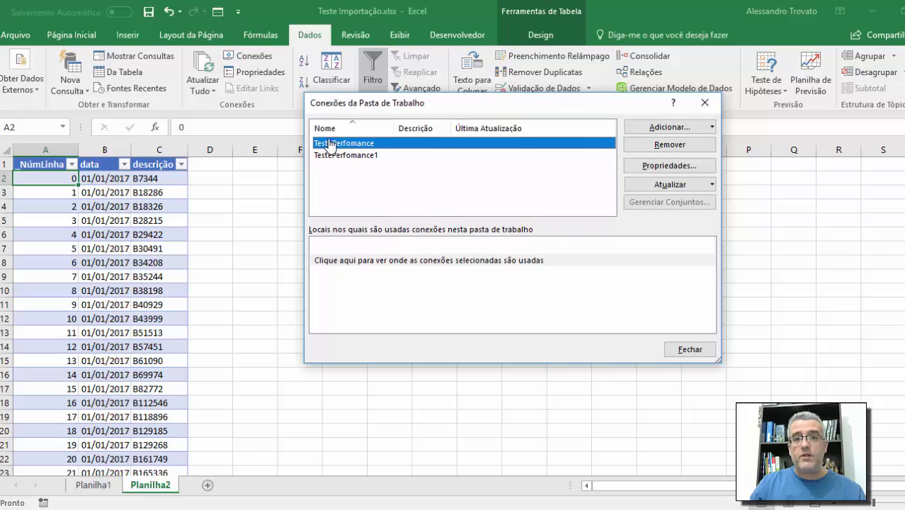
pyautogui.click(364, 157)
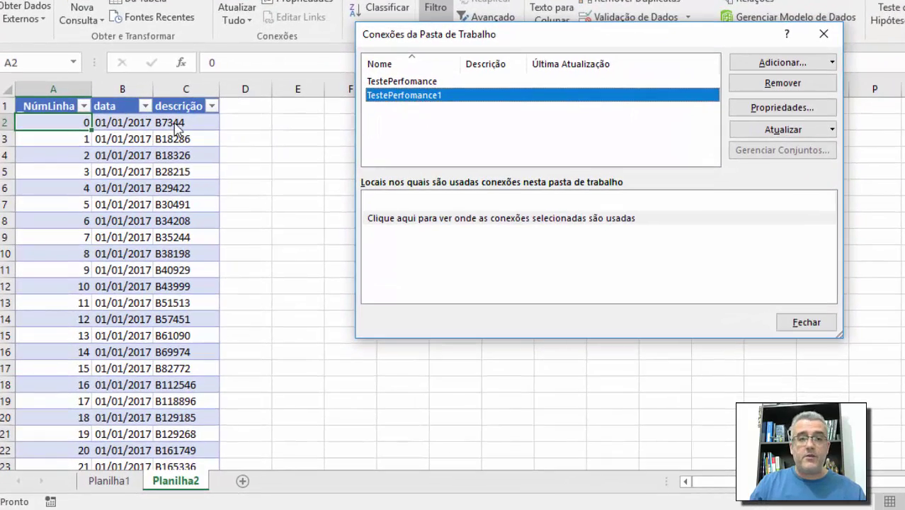
pyautogui.click(782, 109)
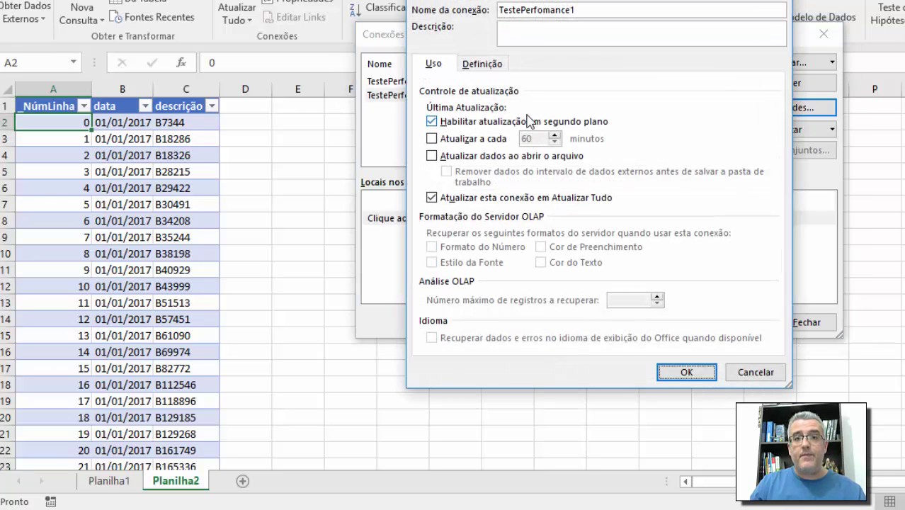
# Examine the connection's definition, including its connection string, command type and command text.
pyautogui.click(490, 64)
pyautogui.click(601, 171)
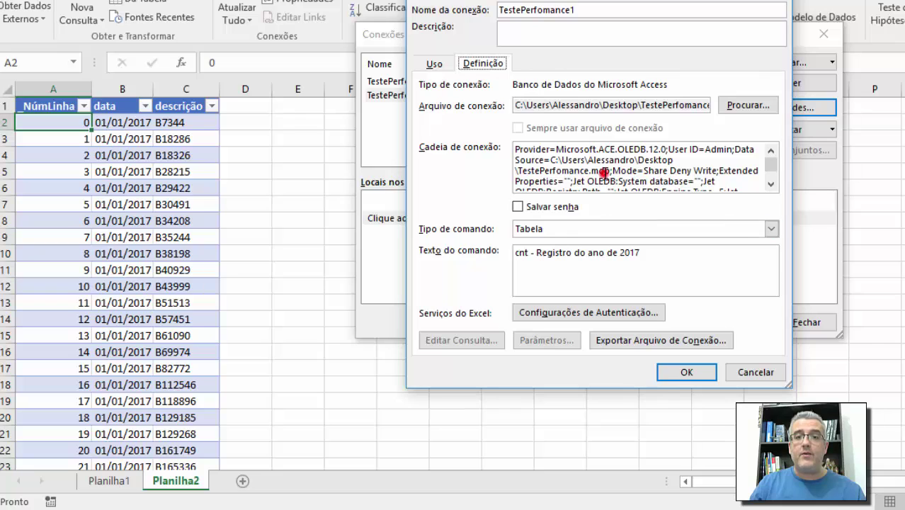
pyautogui.click(770, 183)
pyautogui.click(770, 183)
pyautogui.click(770, 184)
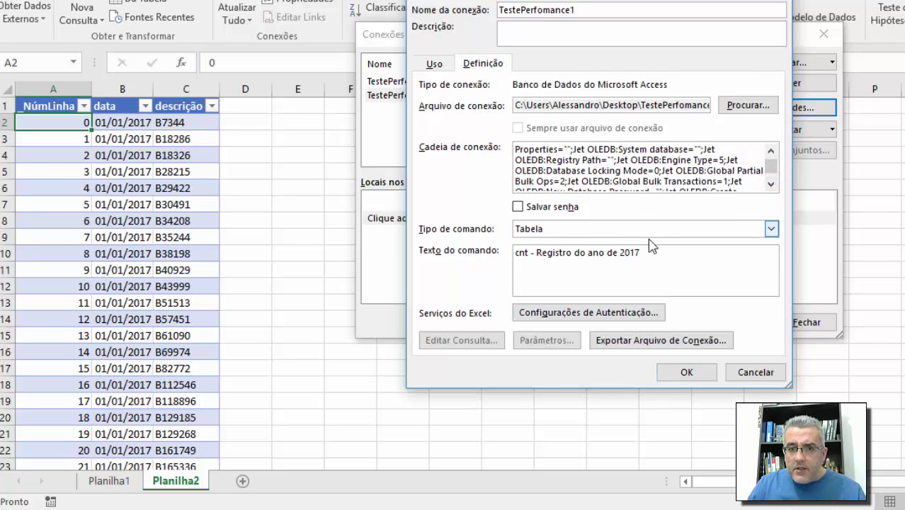
# Examine the rest of the connection string, the command type and the command text of TestePerfomance1.
pyautogui.click(770, 186)
pyautogui.click(770, 186)
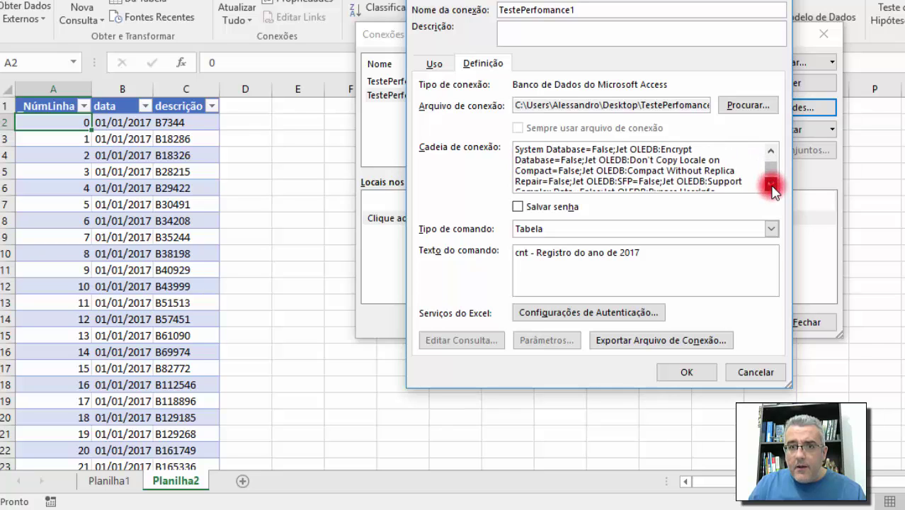
pyautogui.click(771, 185)
pyautogui.click(770, 185)
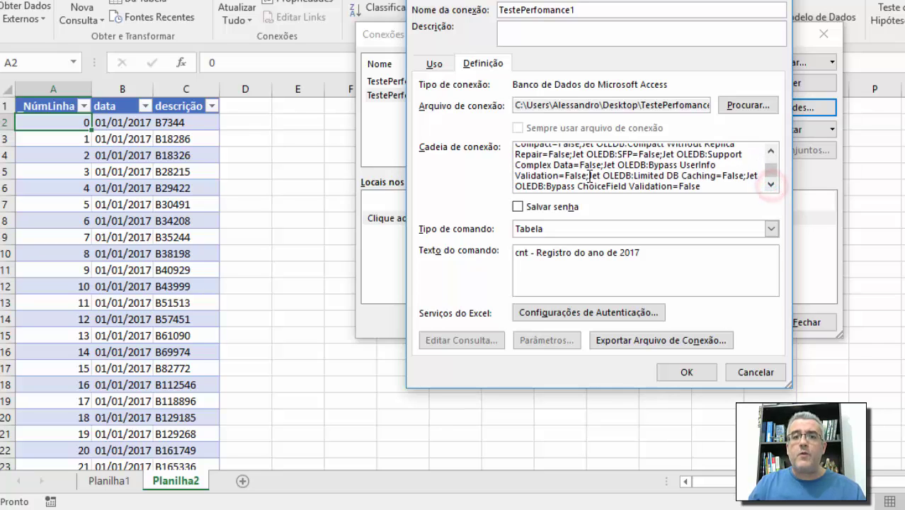
pyautogui.click(550, 229)
pyautogui.click(550, 230)
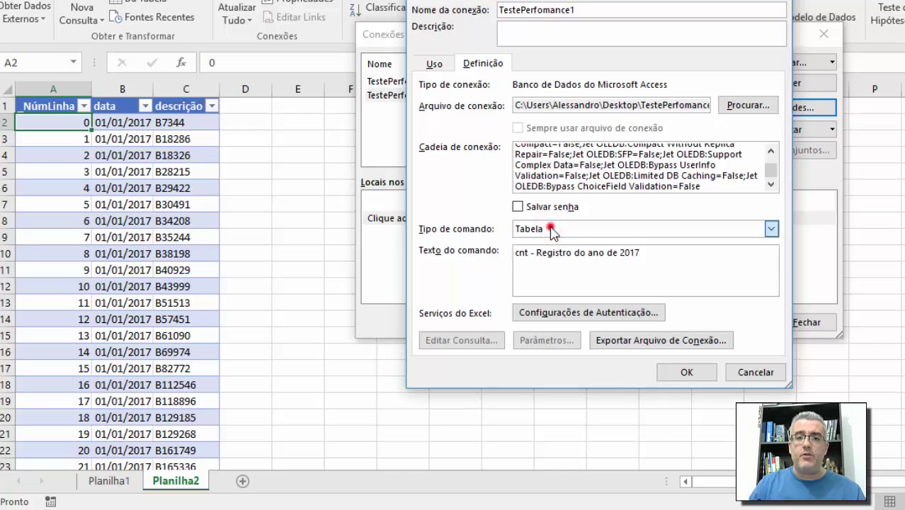
pyautogui.click(550, 256)
pyautogui.moveTo(570, 254); pyautogui.dragTo(668, 253)
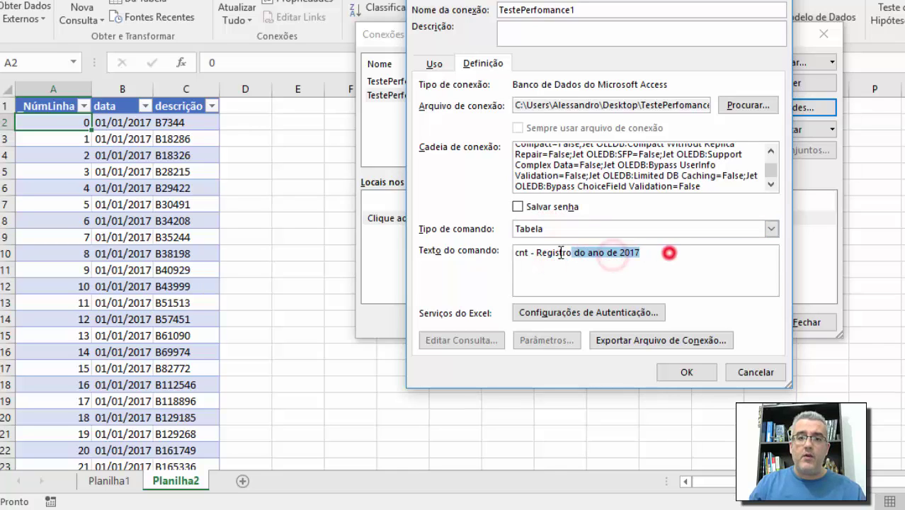
pyautogui.hotkey('ctrl', 'a')
# Set the command type of TestePerfomance1 to SQL, accept the properties and leave the workbook connections.
pyautogui.click(598, 230)
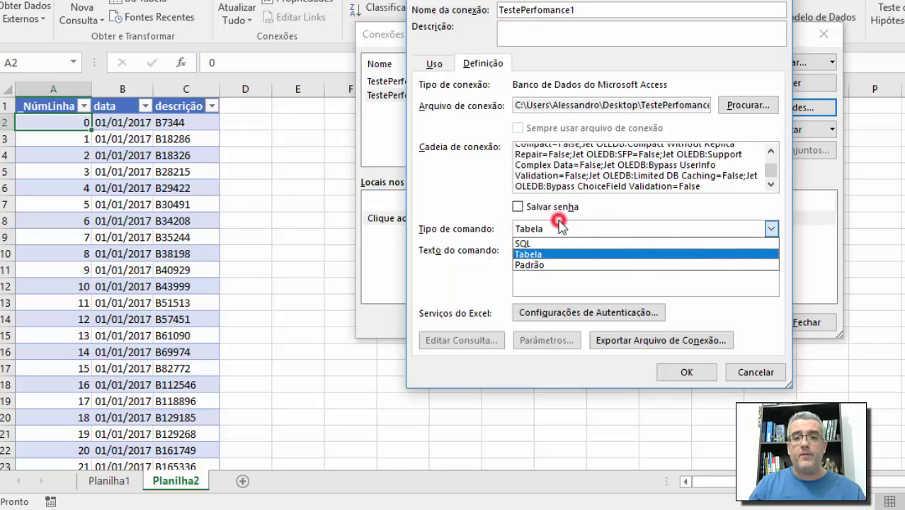
pyautogui.click(531, 244)
pyautogui.click(686, 372)
pyautogui.press('Escape')
pyautogui.click(315, 172)
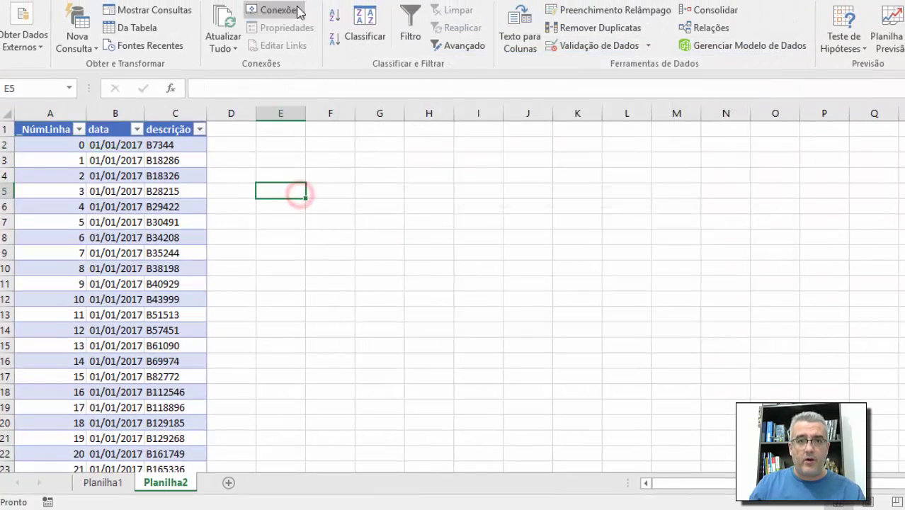
# Start adding a workbook connection and choose TestePerfomance.mdb on the desktop as its data source.
pyautogui.click(298, 11)
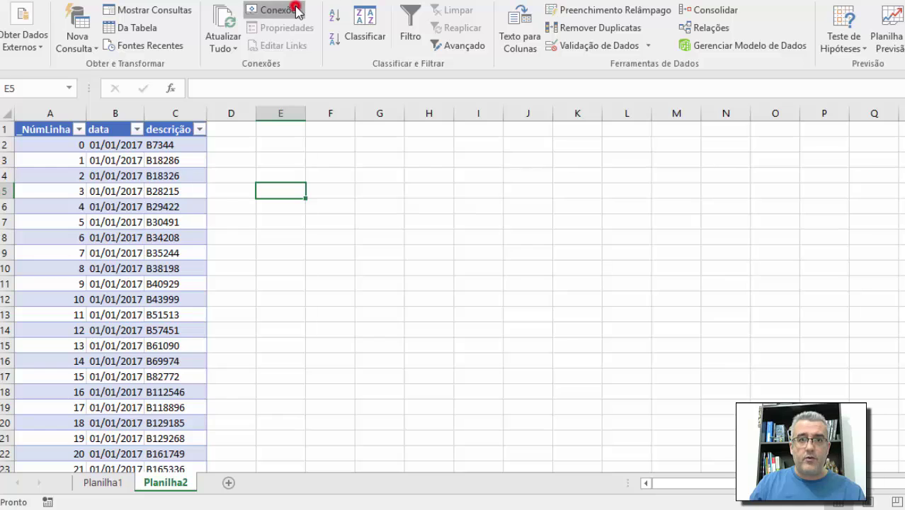
pyautogui.click(726, 88)
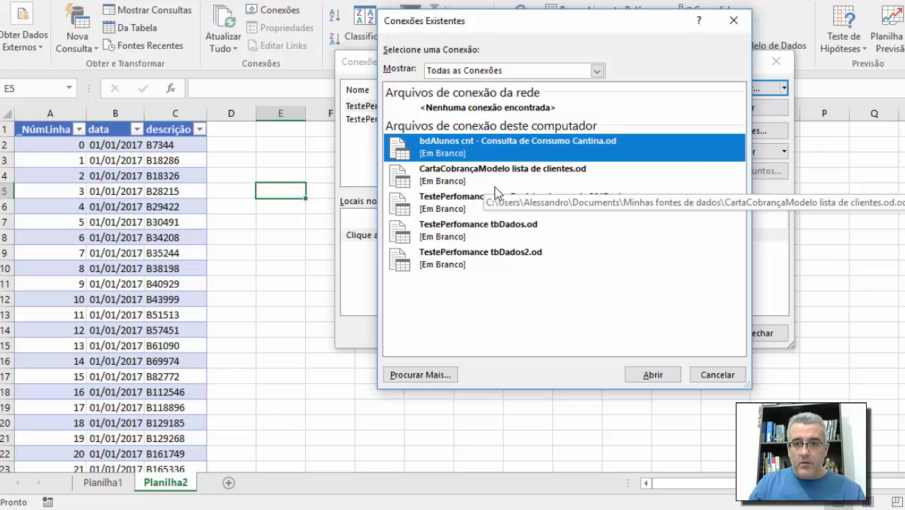
pyautogui.press('Escape')
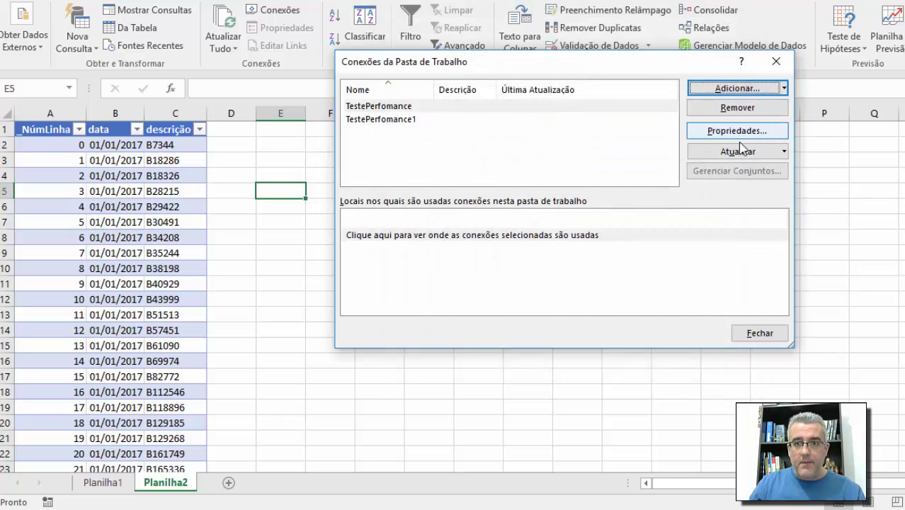
pyautogui.click(737, 89)
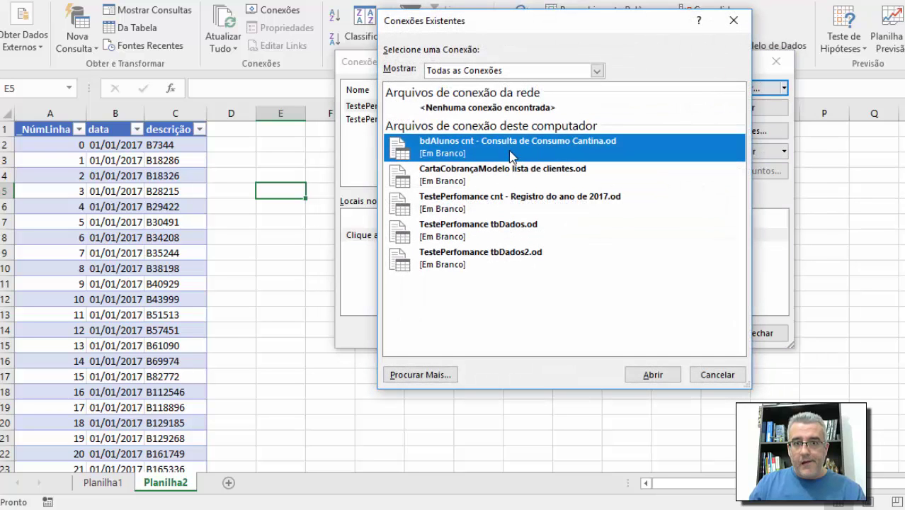
pyautogui.click(424, 375)
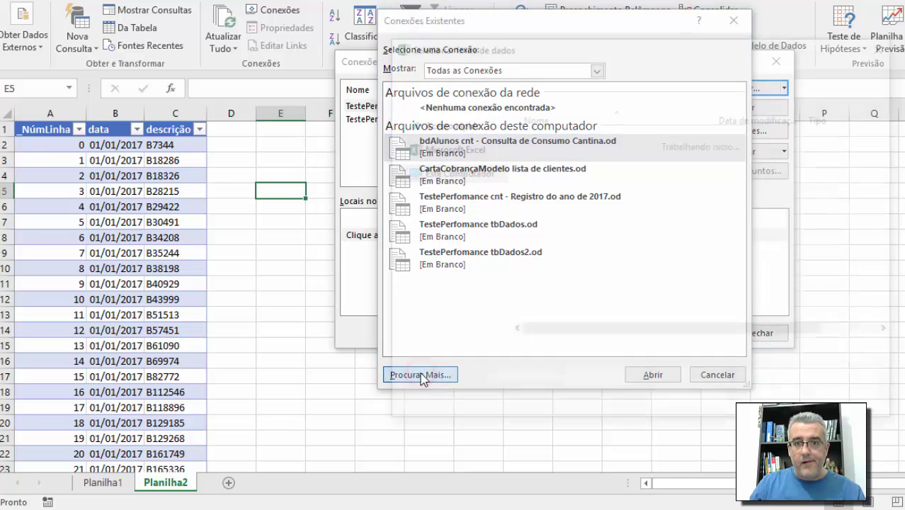
pyautogui.scroll(3, 497, 162)
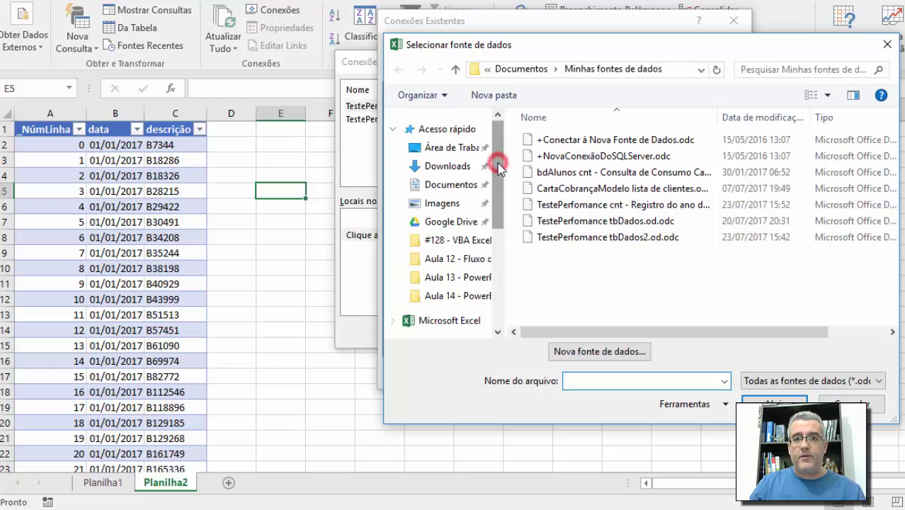
pyautogui.click(460, 147)
pyautogui.doubleClick(556, 270)
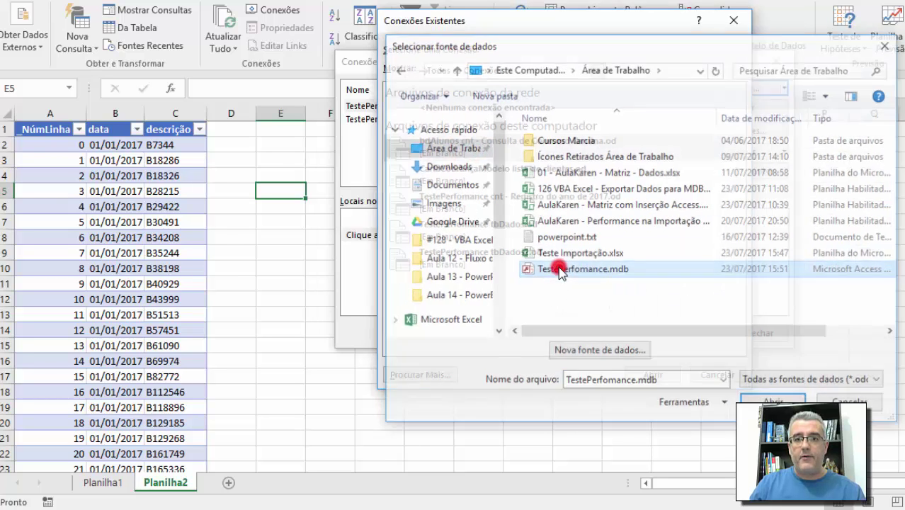
# Select tbDados as the table for the new workbook connection.
pyautogui.moveTo(727, 235); pyautogui.dragTo(443, 148)
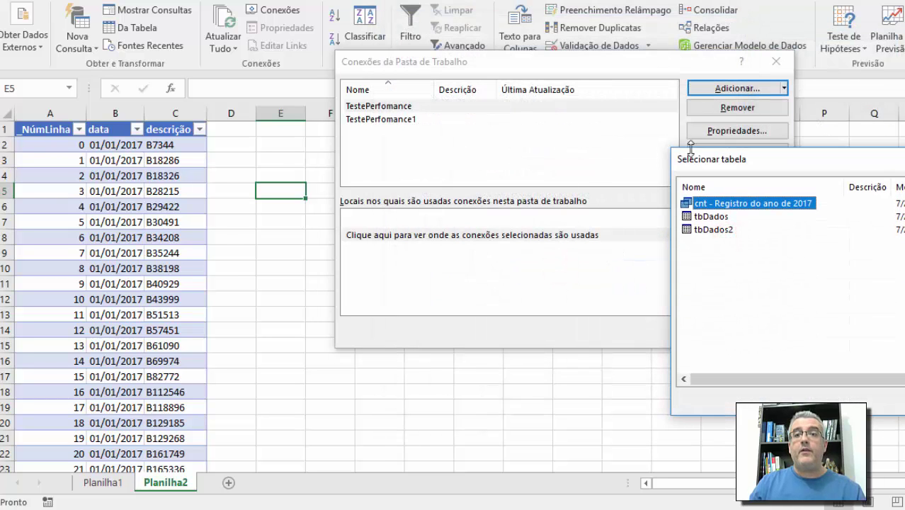
pyautogui.moveTo(720, 165); pyautogui.dragTo(393, 129)
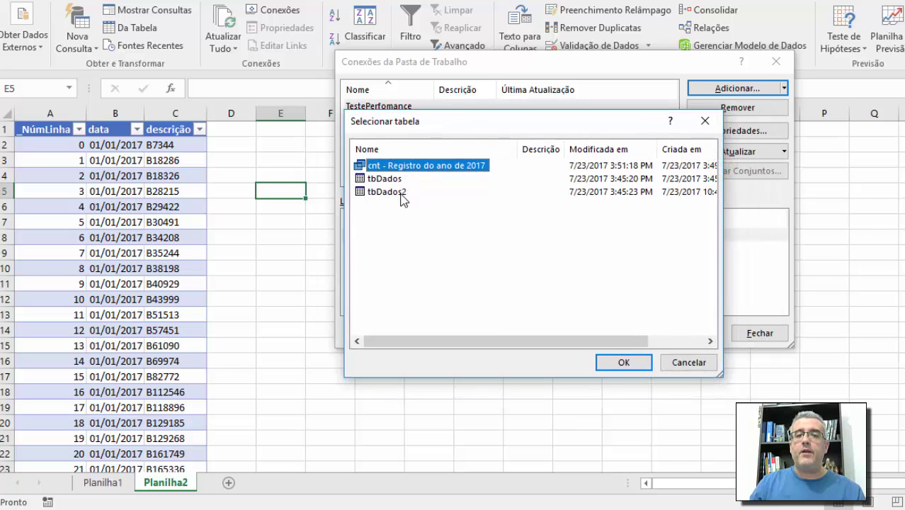
pyautogui.click(401, 196)
pyautogui.doubleClick(395, 182)
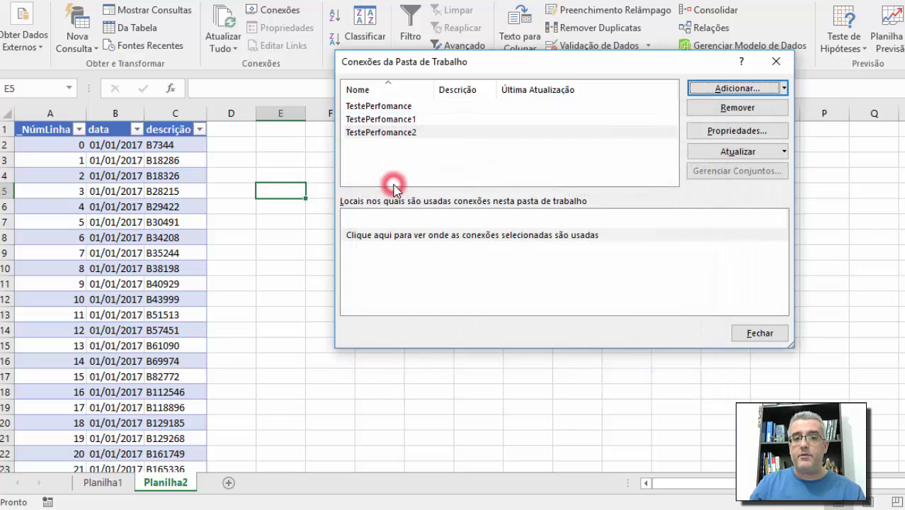
# Rename the new workbook connection TestePerfomance2 as tbDadosCompleto.
pyautogui.click(384, 133)
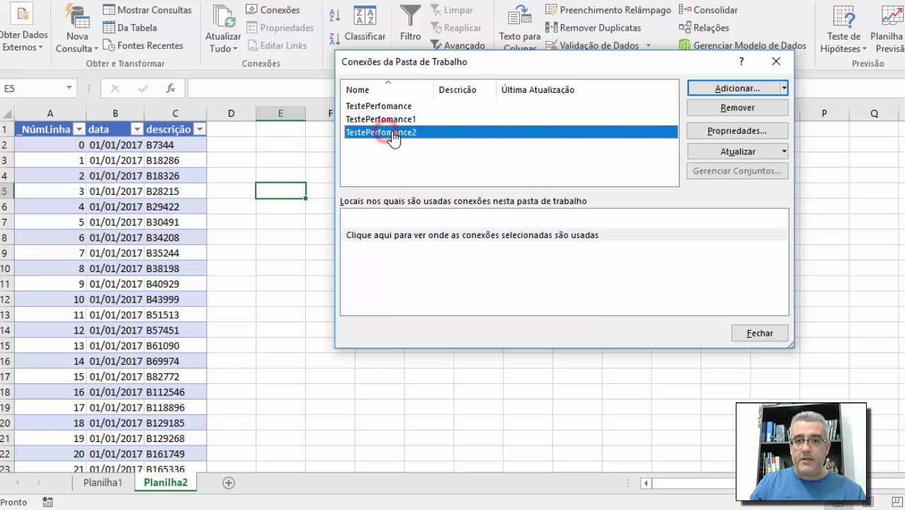
pyautogui.click(732, 134)
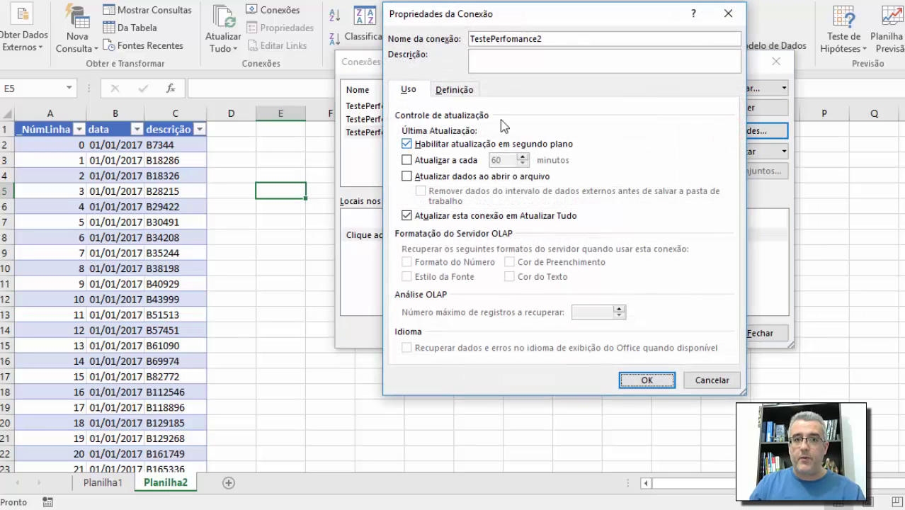
pyautogui.click(509, 47)
pyautogui.click(561, 44)
pyautogui.doubleClick(561, 44)
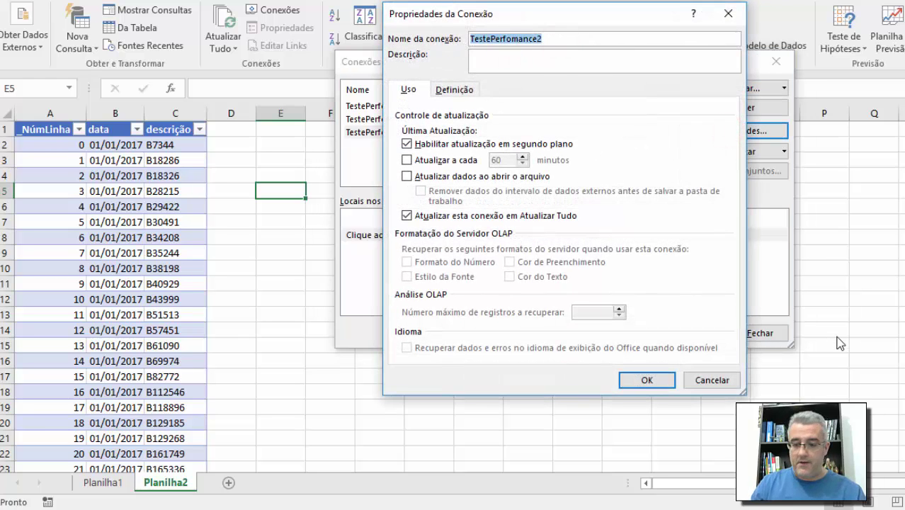
pyautogui.press('BackSpace')
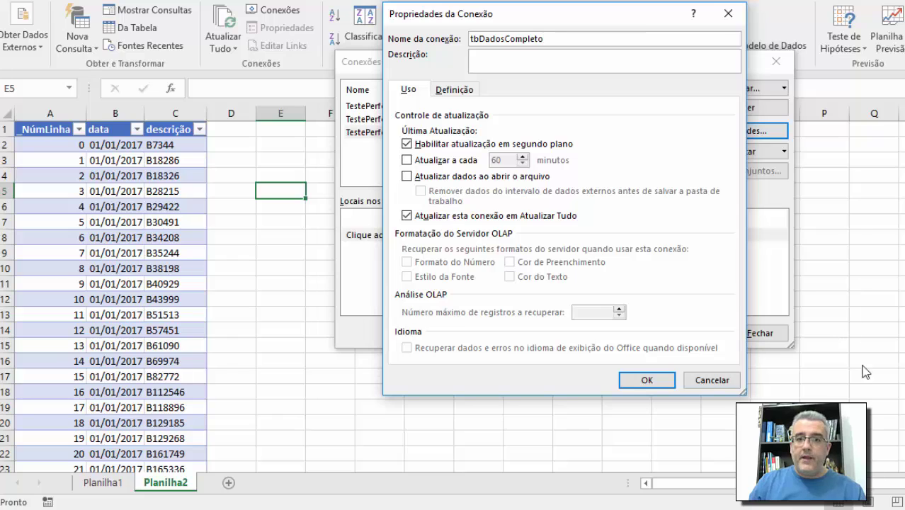
pyautogui.click(646, 380)
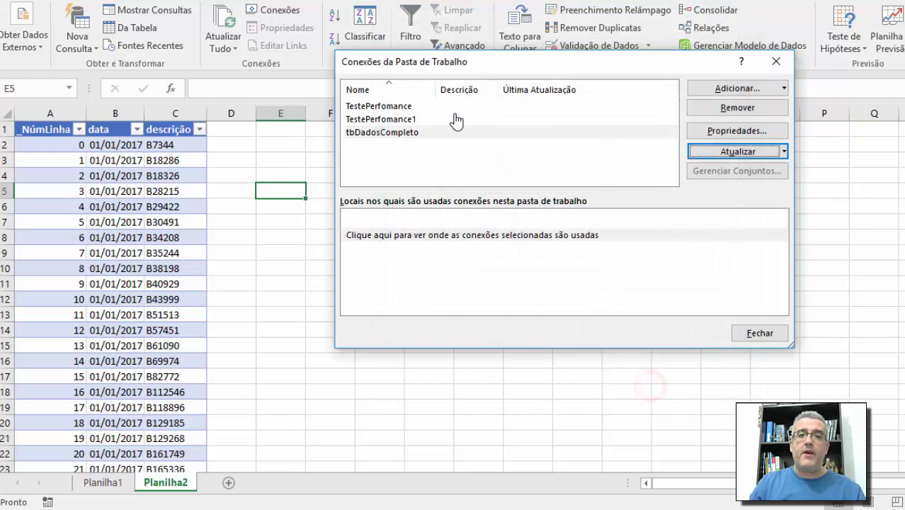
# In the definition of tbDadosCompleto, set the command type to SQL and the command text to "Select * from tbdados".
pyautogui.click(392, 138)
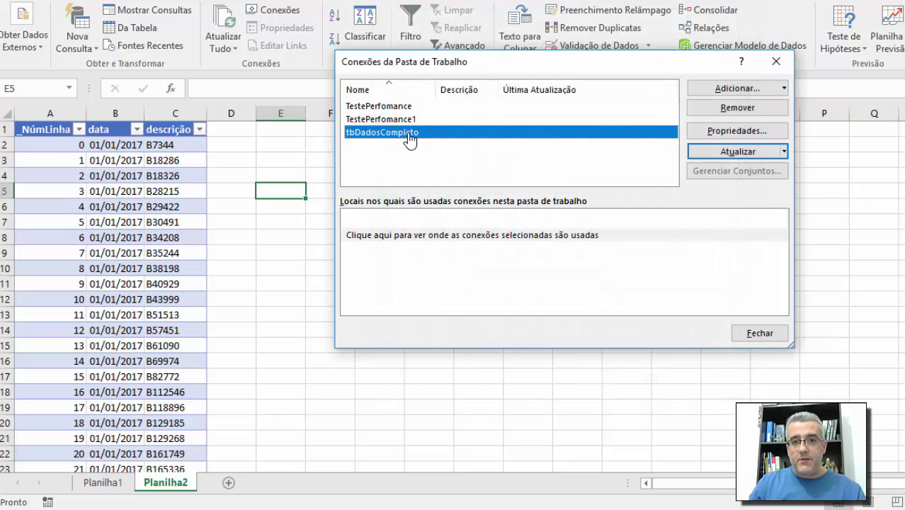
pyautogui.click(752, 133)
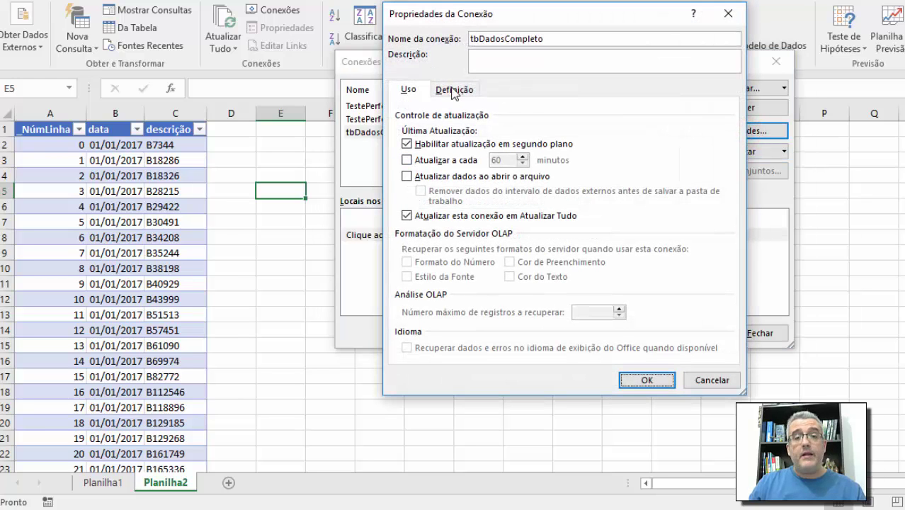
pyautogui.click(453, 91)
pyautogui.click(540, 282)
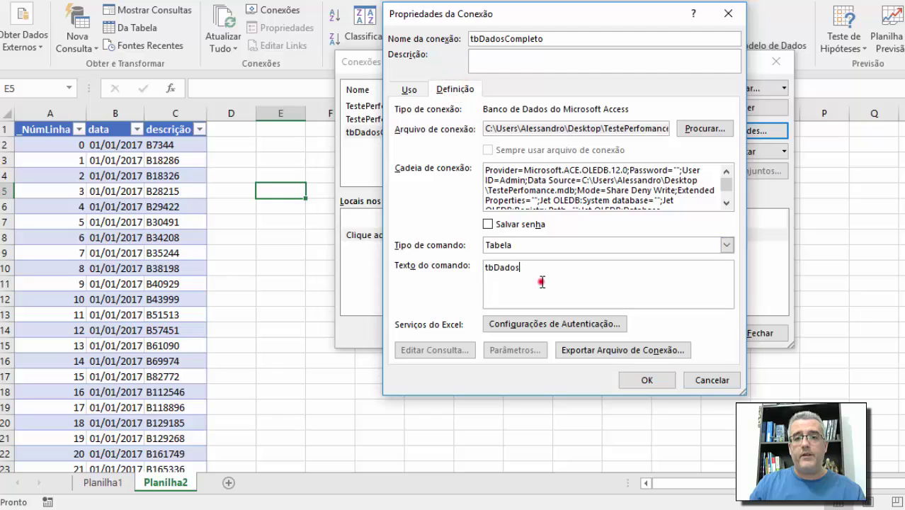
pyautogui.click(519, 246)
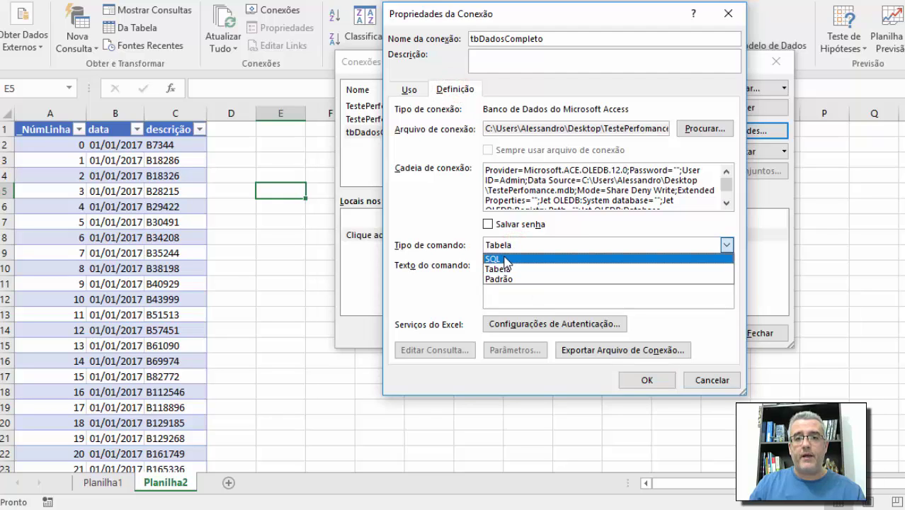
pyautogui.click(506, 258)
pyautogui.doubleClick(523, 269)
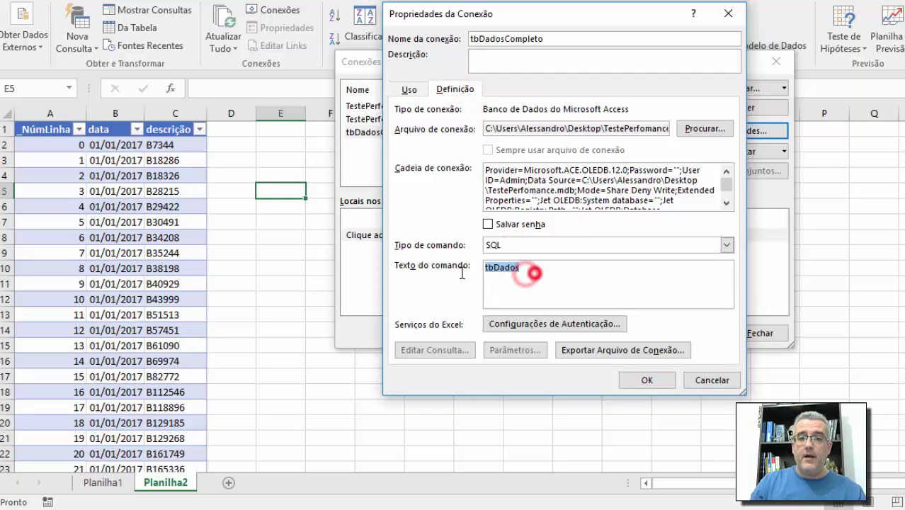
pyautogui.write('Select ')
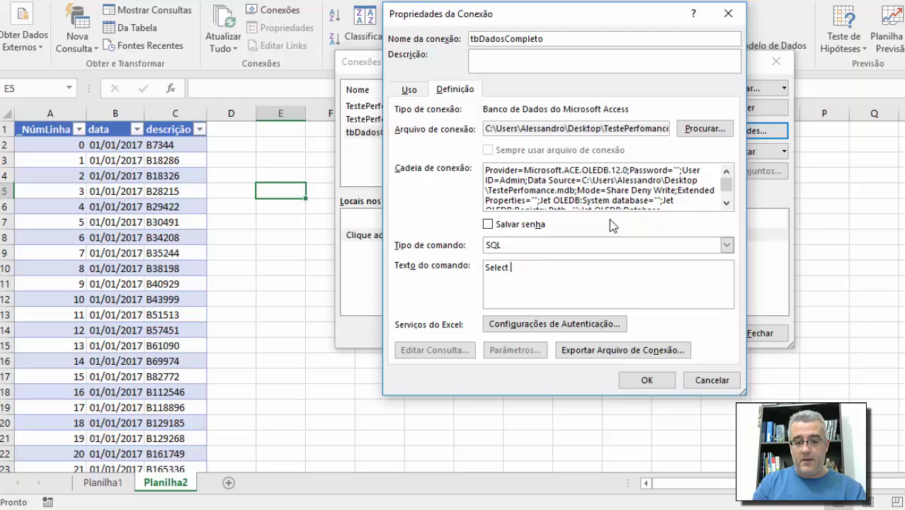
pyautogui.write('* from tbdados')
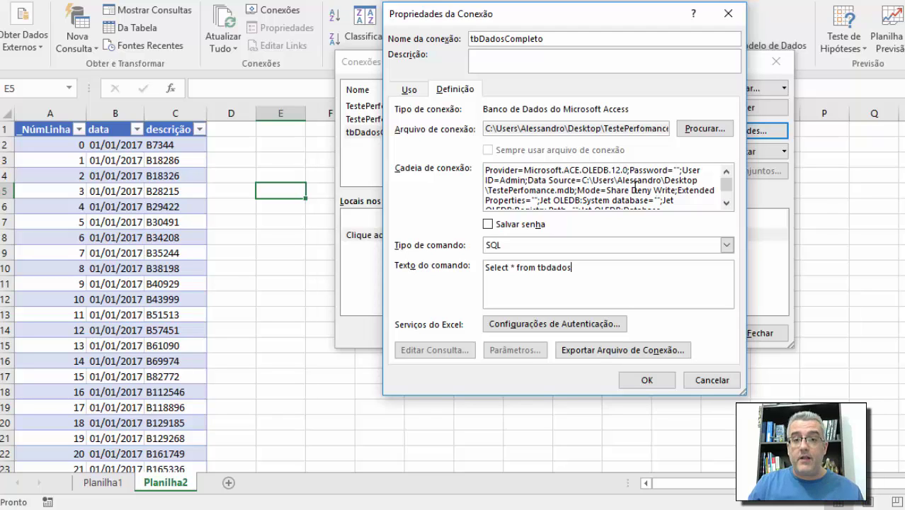
# Examine the provider, password and user ID entries in the connection string, and the SQL command text.
pyautogui.click(675, 172)
pyautogui.click(590, 174)
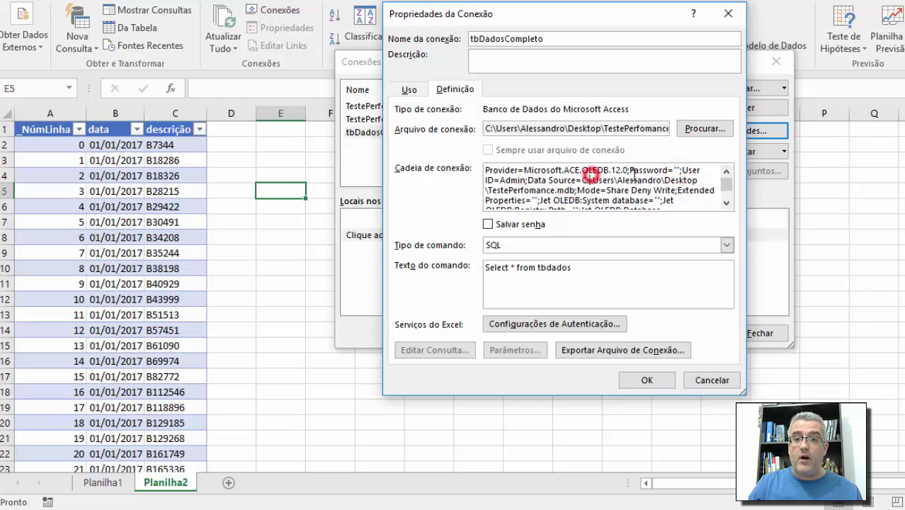
pyautogui.doubleClick(639, 170)
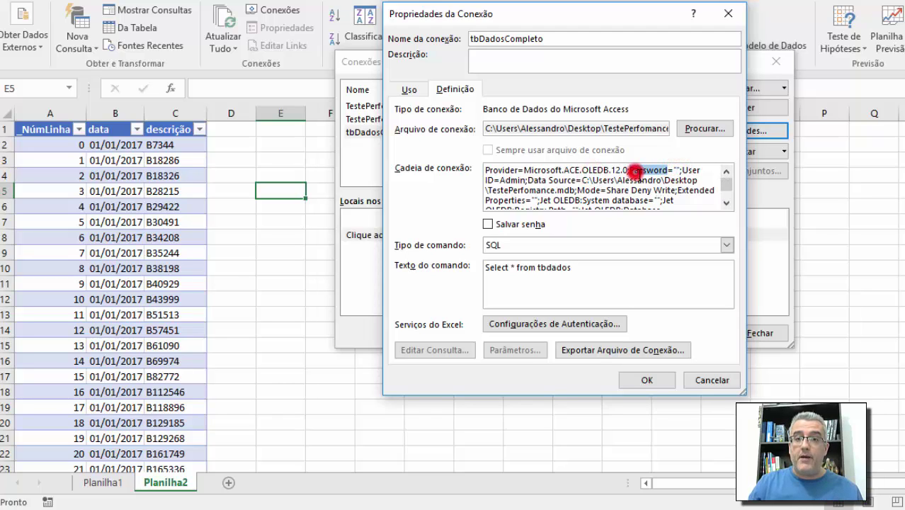
pyautogui.doubleClick(512, 181)
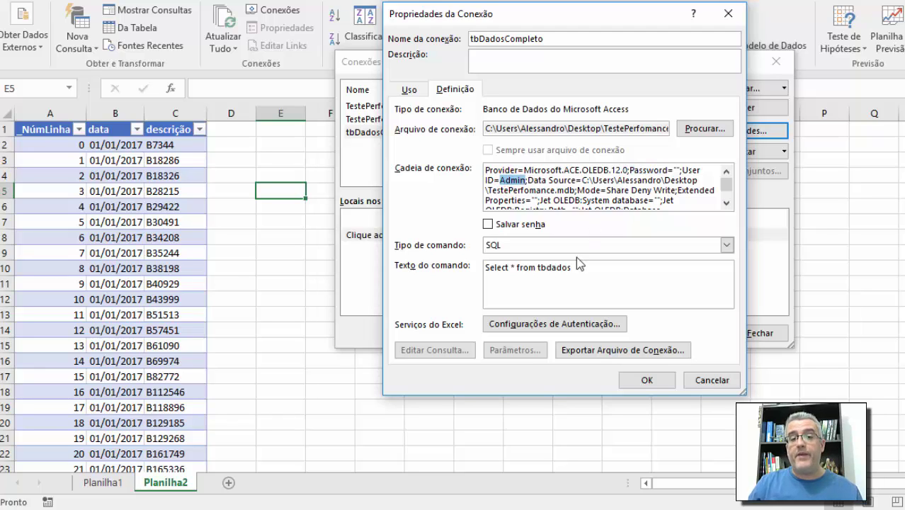
pyautogui.click(535, 269)
pyautogui.tripleClick(596, 266)
pyautogui.click(572, 272)
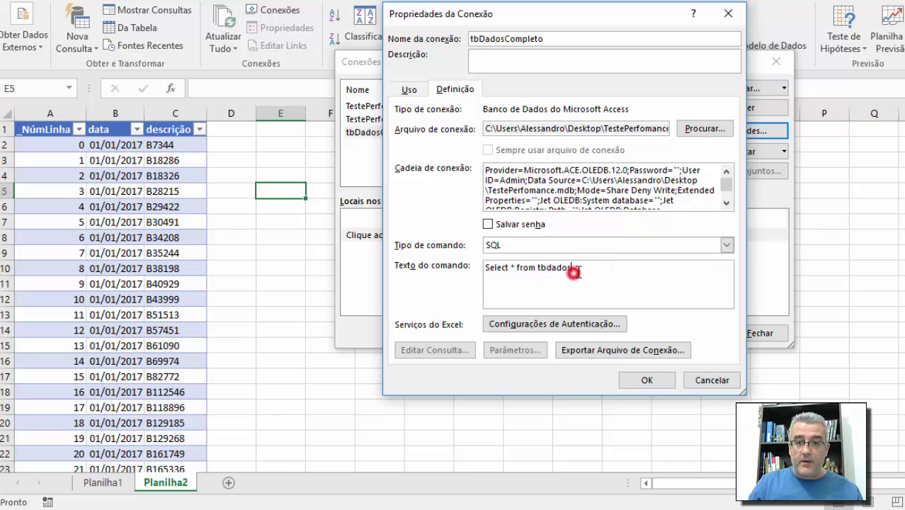
# Accept the properties of tbDadosCompleto and close the workbook connections.
pyautogui.click(624, 378)
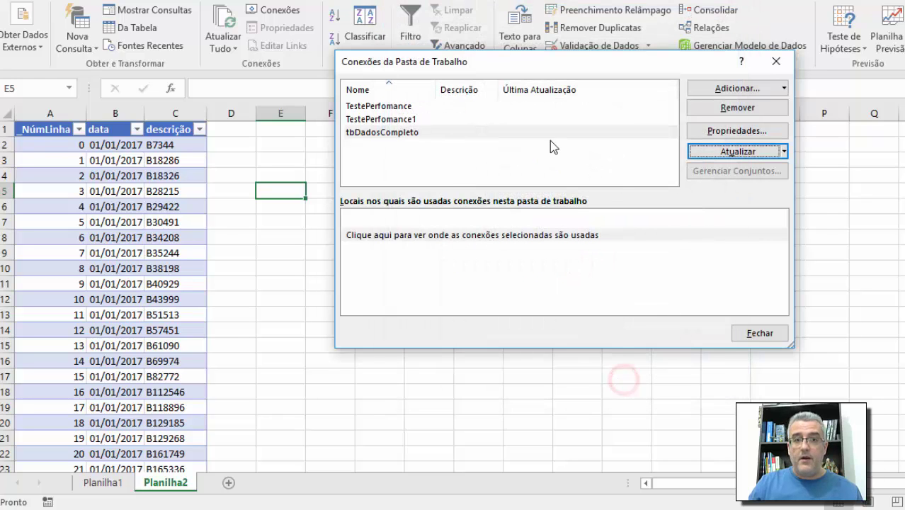
pyautogui.click(407, 137)
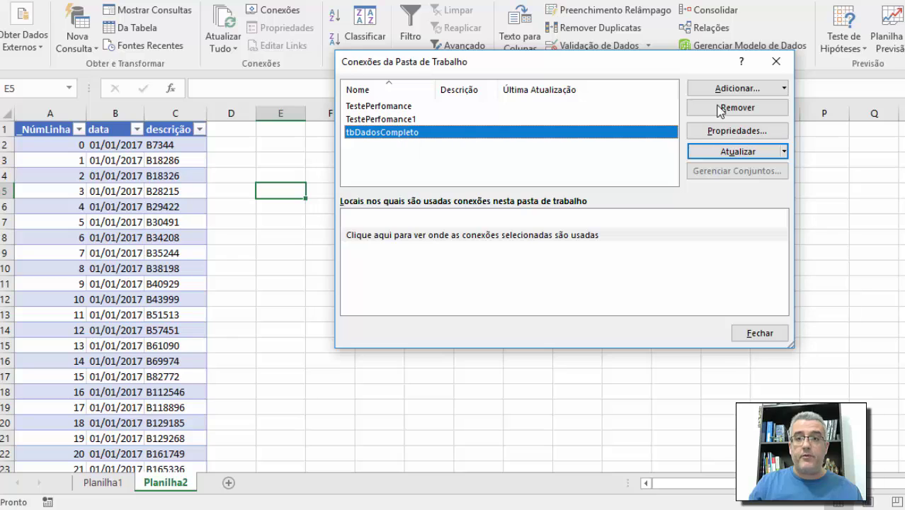
pyautogui.click(773, 339)
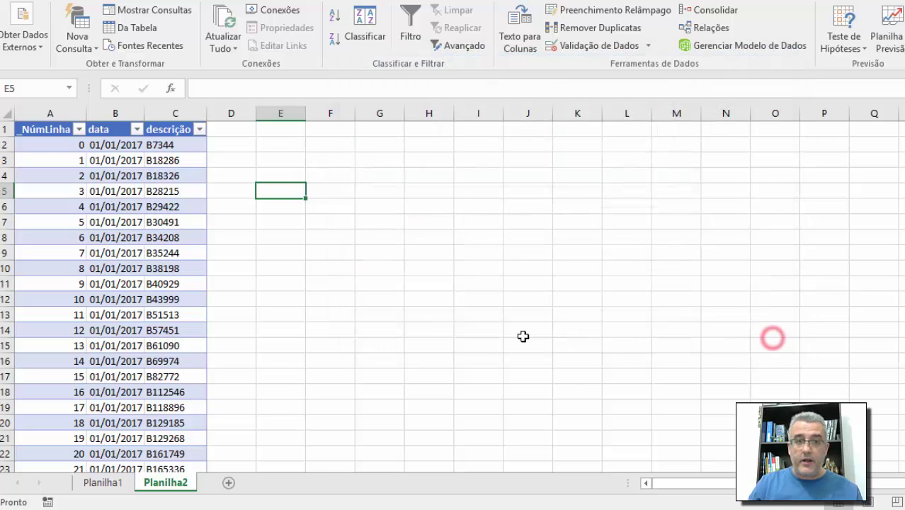
# Add a new worksheet, load the existing connection tbDadosCompleto as a table at cell A1, and check its last record.
pyautogui.click(228, 482)
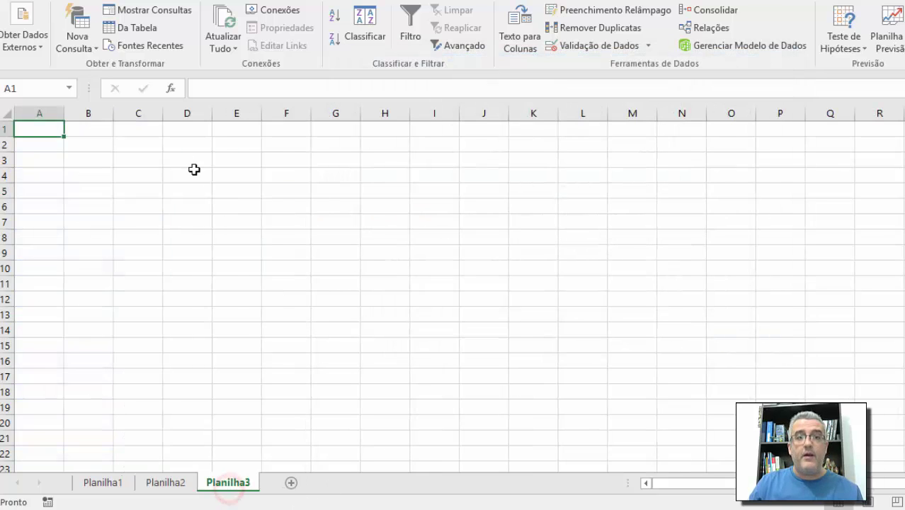
pyautogui.click(39, 38)
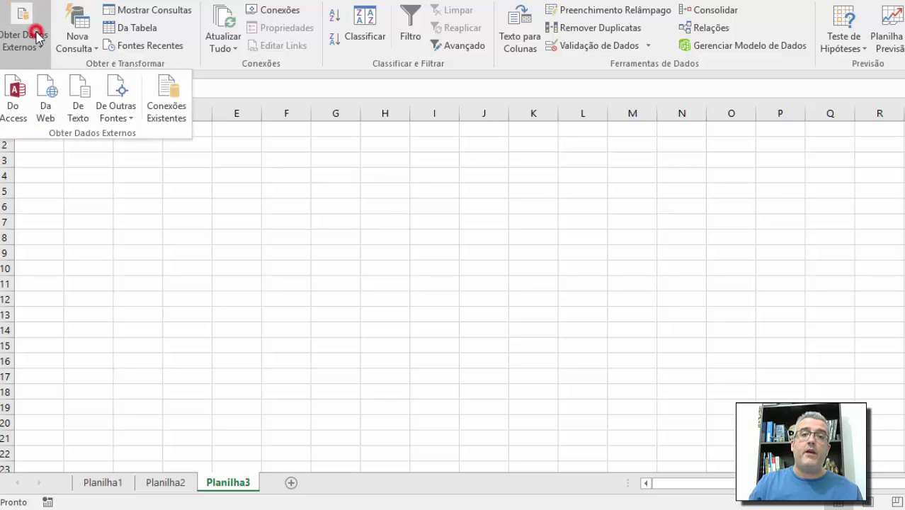
pyautogui.click(167, 94)
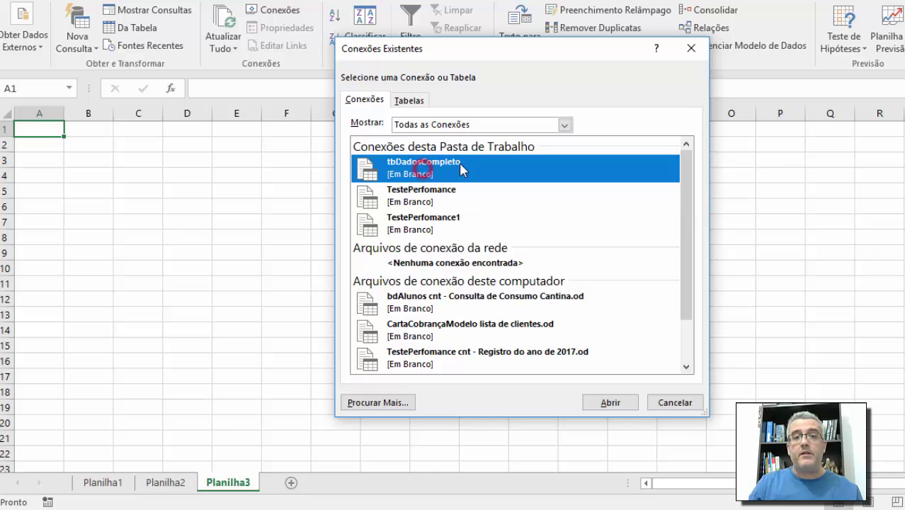
pyautogui.click(599, 409)
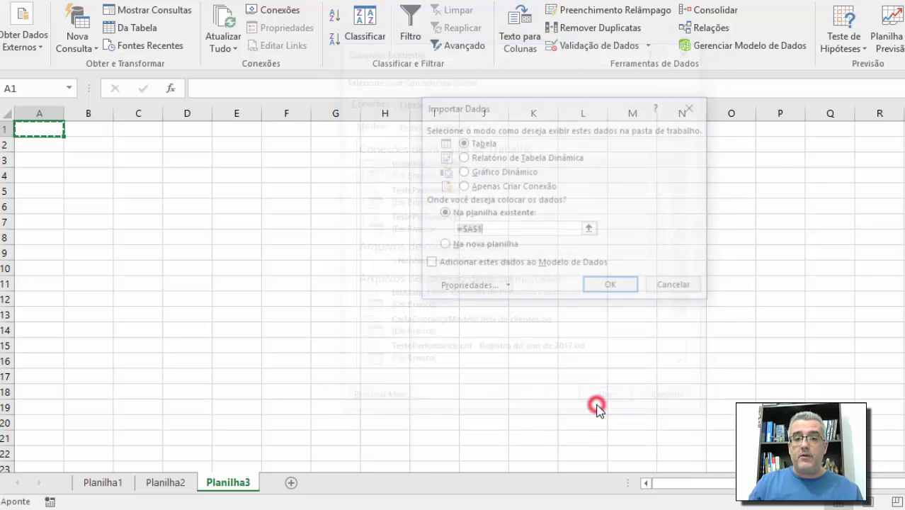
pyautogui.click(481, 143)
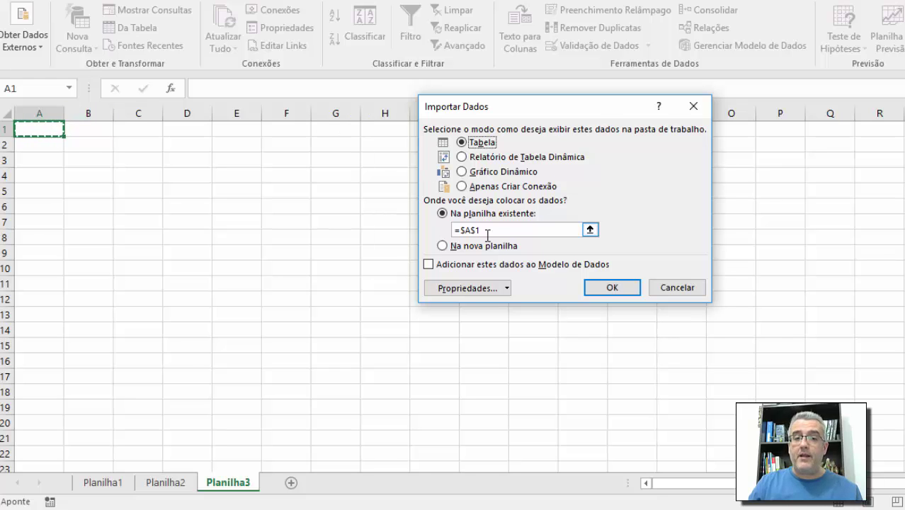
pyautogui.click(603, 286)
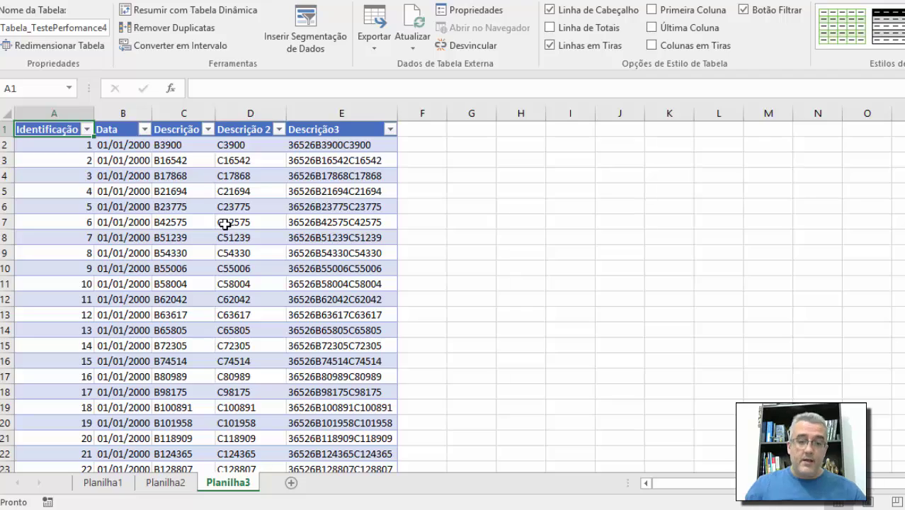
pyautogui.hotkey('ctrl', 'Down')
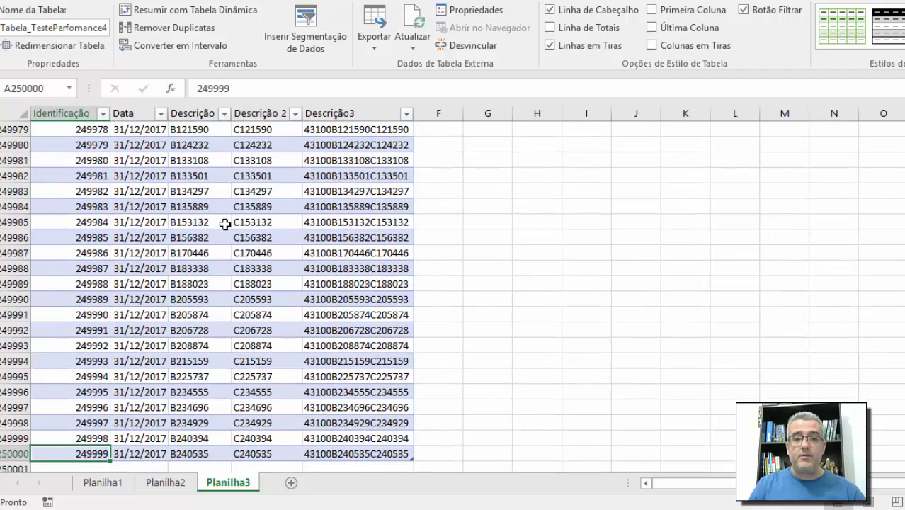
pyautogui.hotkey('ctrl', 'Up')
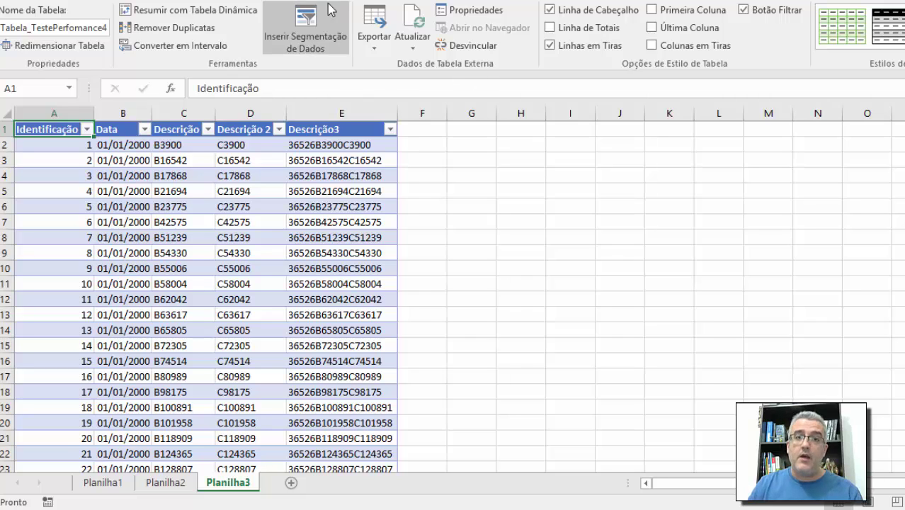
# Open the properties of the workbook connection tbDadosCompleto and view its definition.
pyautogui.click(349, 1)
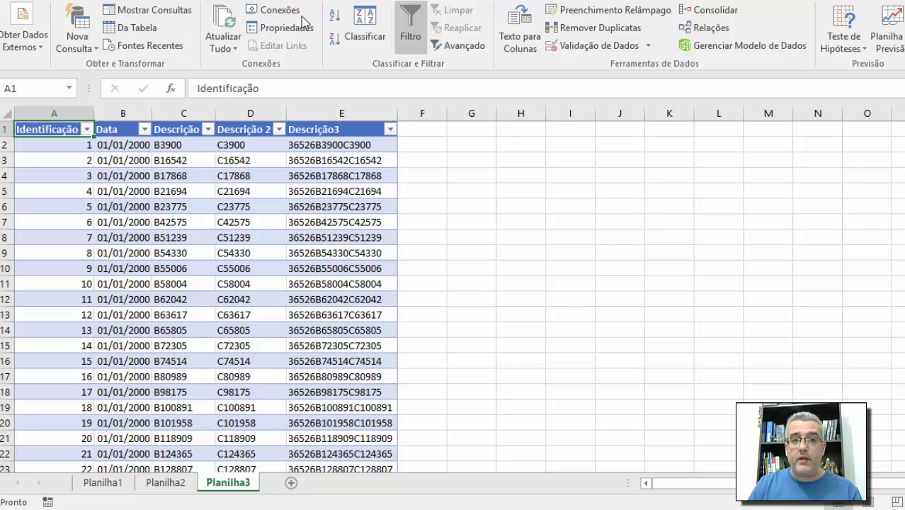
pyautogui.click(275, 10)
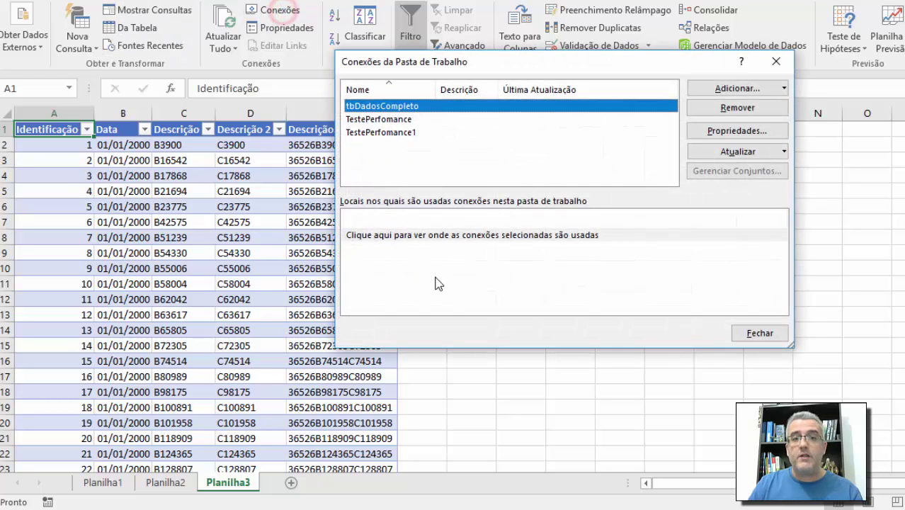
pyautogui.click(401, 132)
pyautogui.click(397, 105)
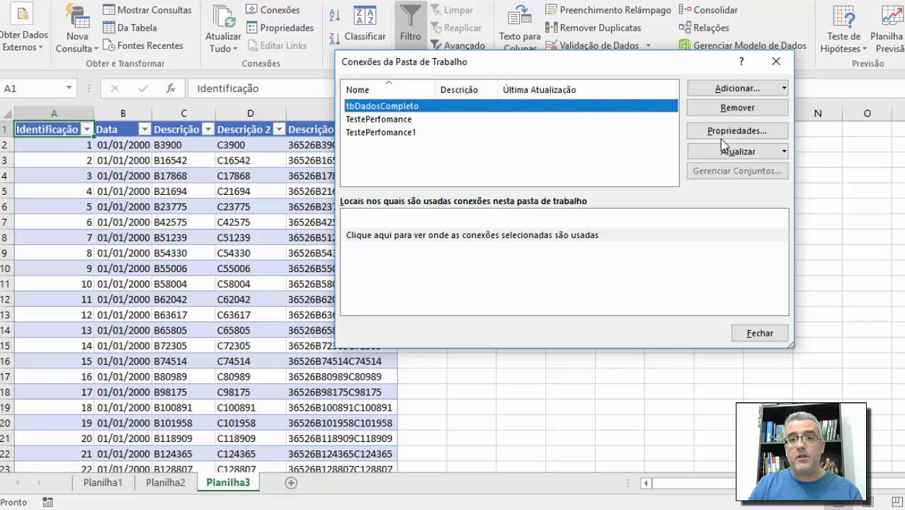
pyautogui.click(722, 132)
pyautogui.click(455, 89)
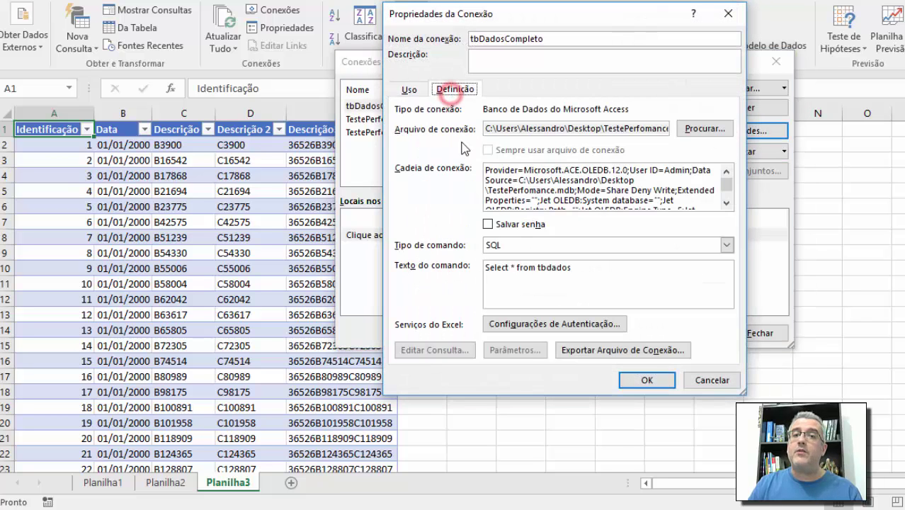
# Set tbDadosCompleto to refresh every 10 minutes and when the file opens, accept the properties and close the workbook connections.
pyautogui.click(408, 90)
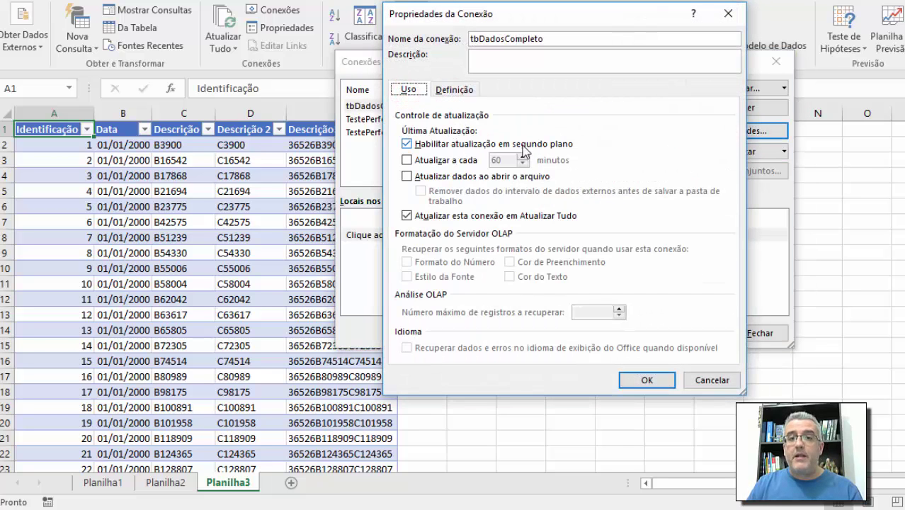
pyautogui.click(453, 161)
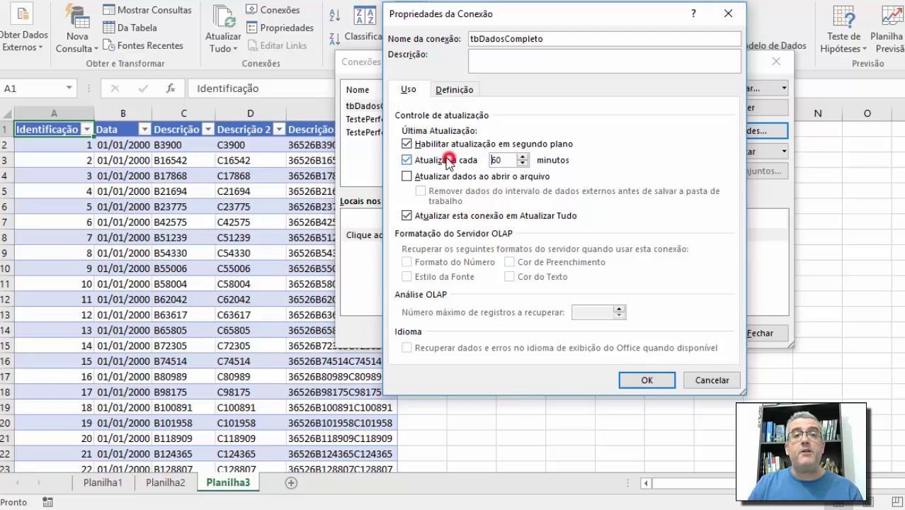
pyautogui.doubleClick(497, 160)
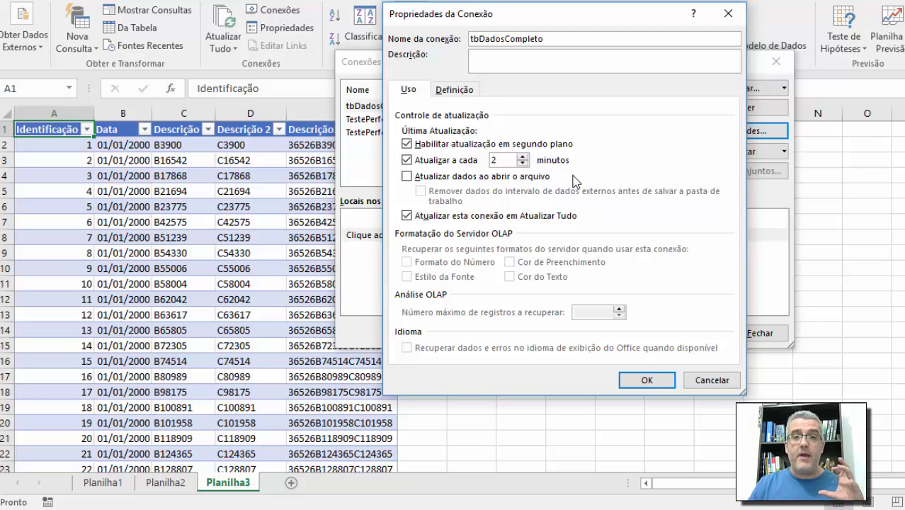
pyautogui.doubleClick(500, 160)
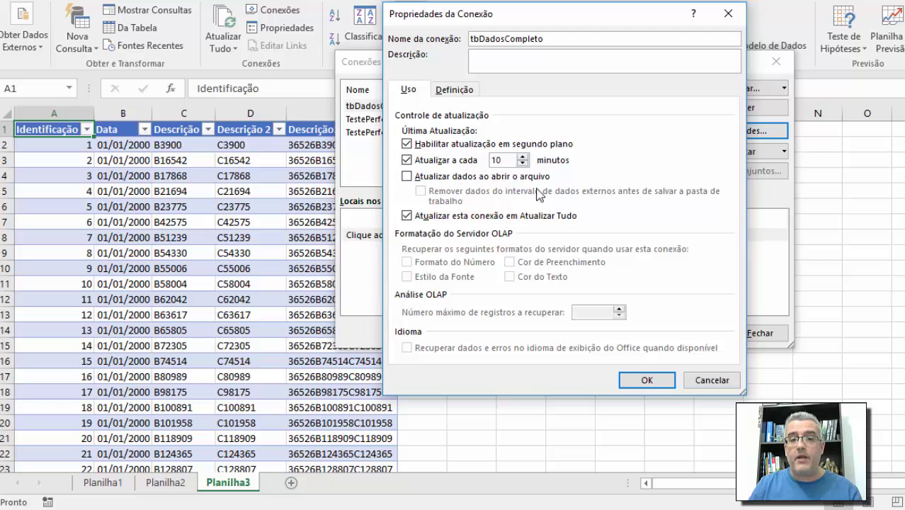
pyautogui.click(499, 177)
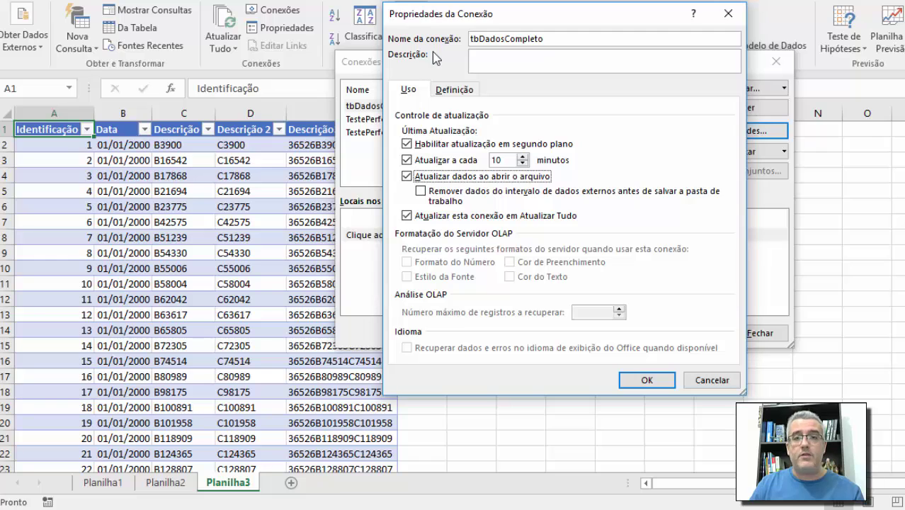
pyautogui.click(490, 61)
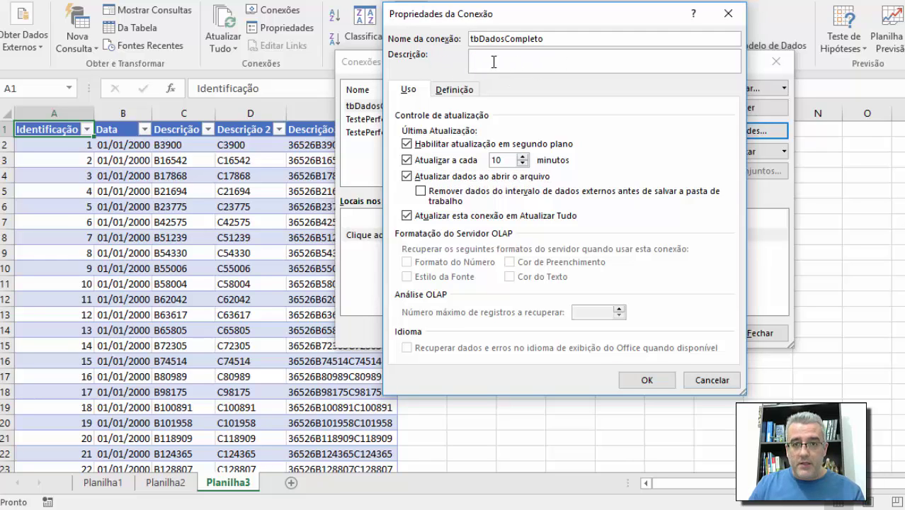
pyautogui.click(642, 377)
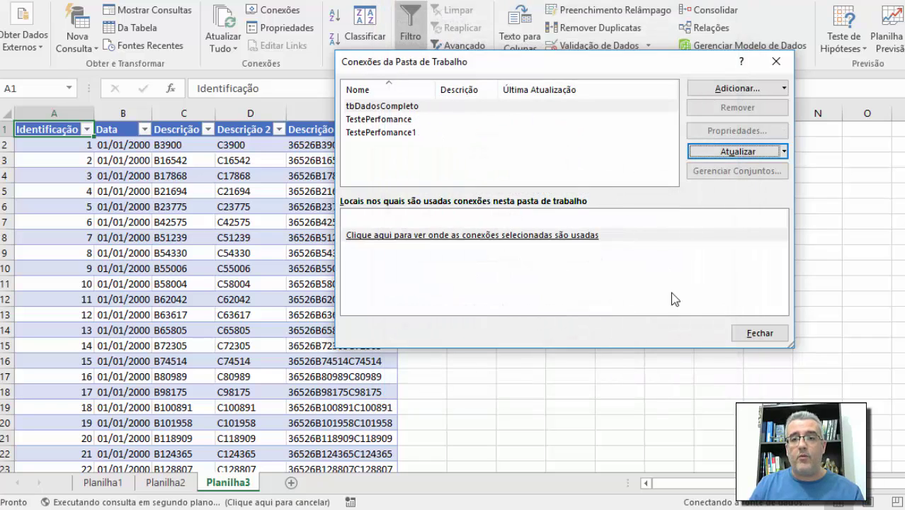
pyautogui.click(759, 334)
pyautogui.click(252, 215)
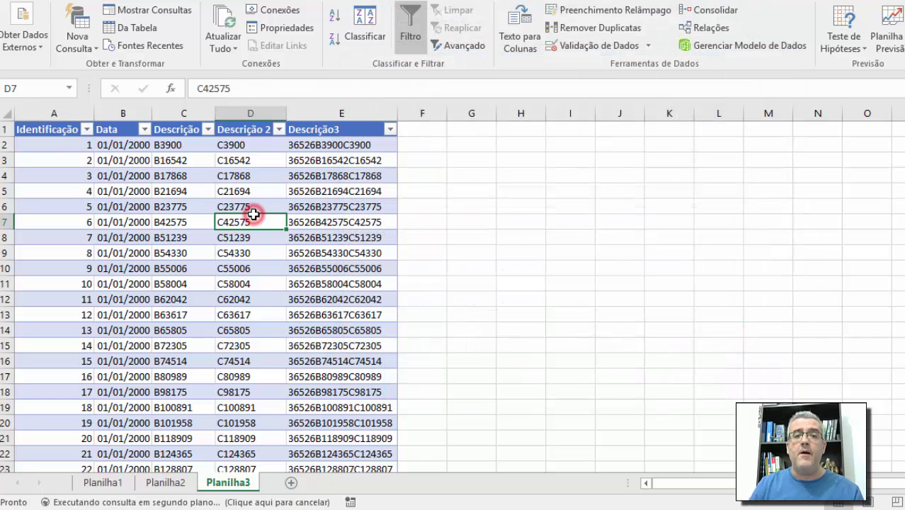
pyautogui.click(486, 276)
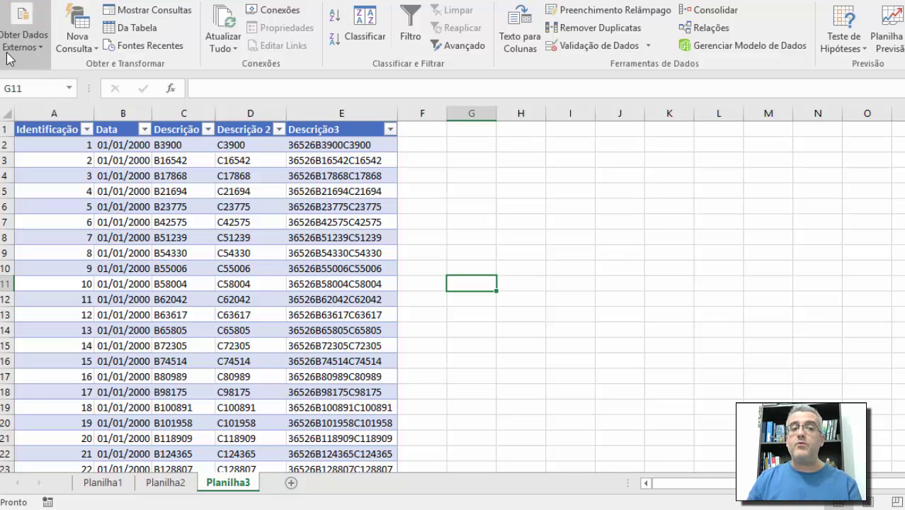
pyautogui.click(23, 39)
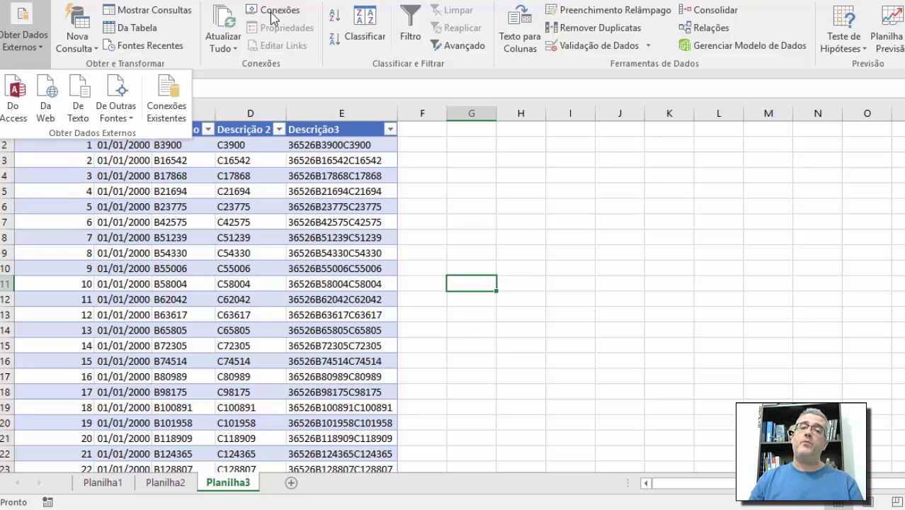
pyautogui.click(446, 245)
pyautogui.click(461, 206)
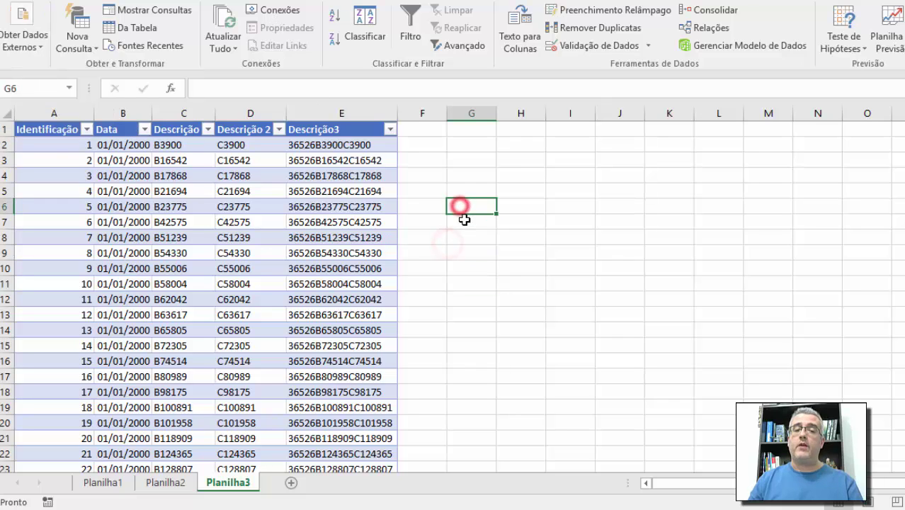
pyautogui.click(233, 39)
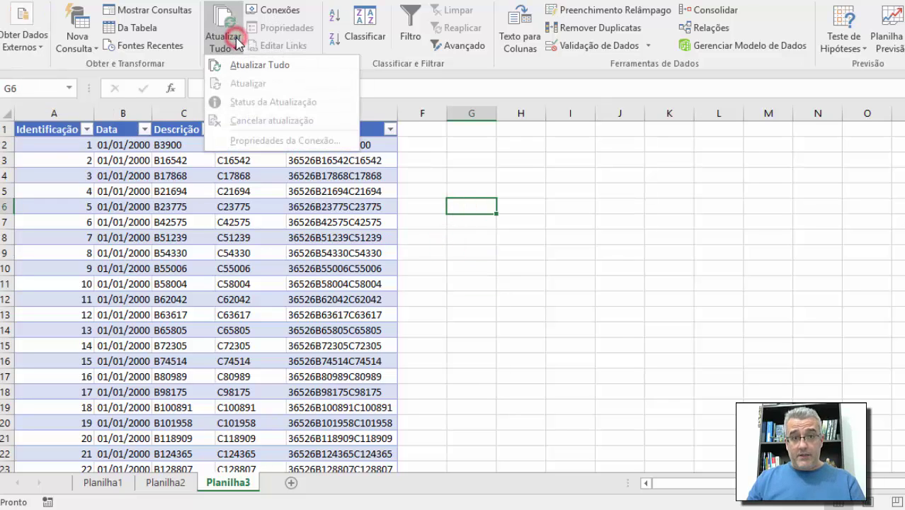
pyautogui.click(437, 243)
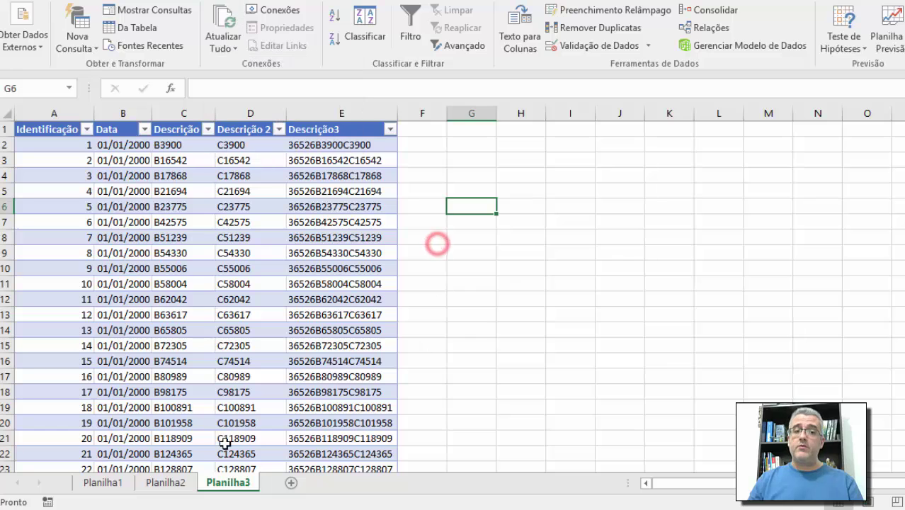
# Return to the Planilha1 worksheet and close the workbook Teste Importação.xlsx without saving the changes.
pyautogui.click(156, 486)
pyautogui.click(106, 483)
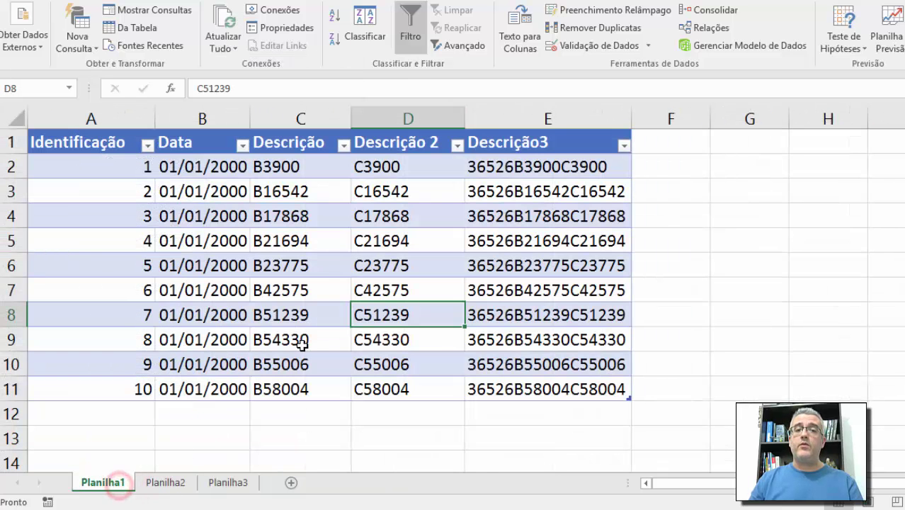
pyautogui.click(303, 339)
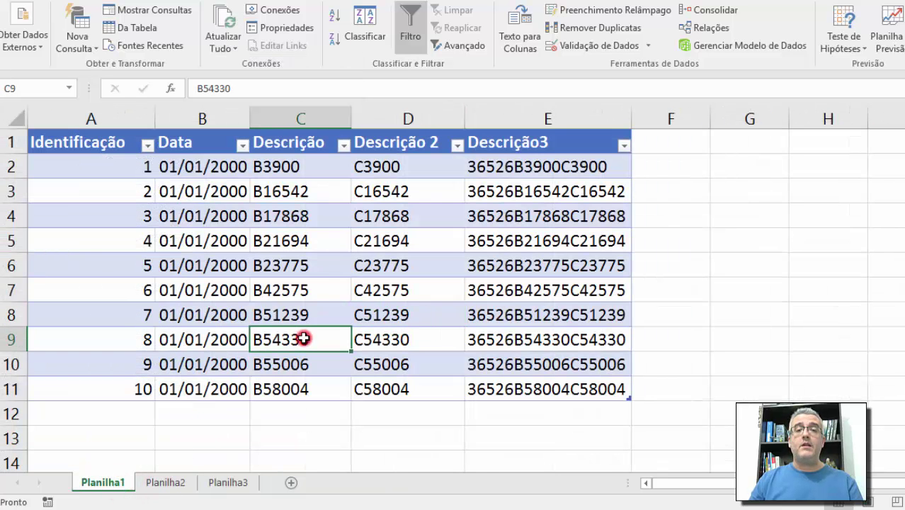
pyautogui.click(345, 314)
pyautogui.hotkey('alt', 'F4')
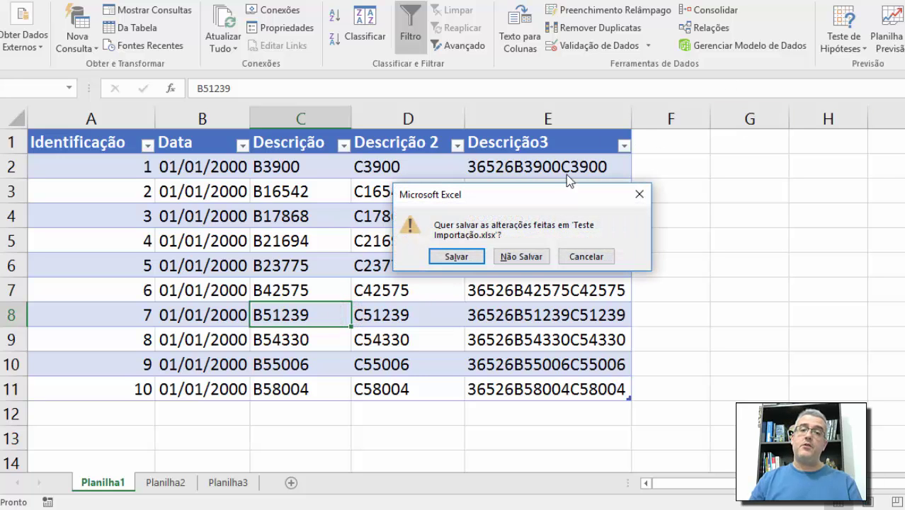
pyautogui.click(523, 255)
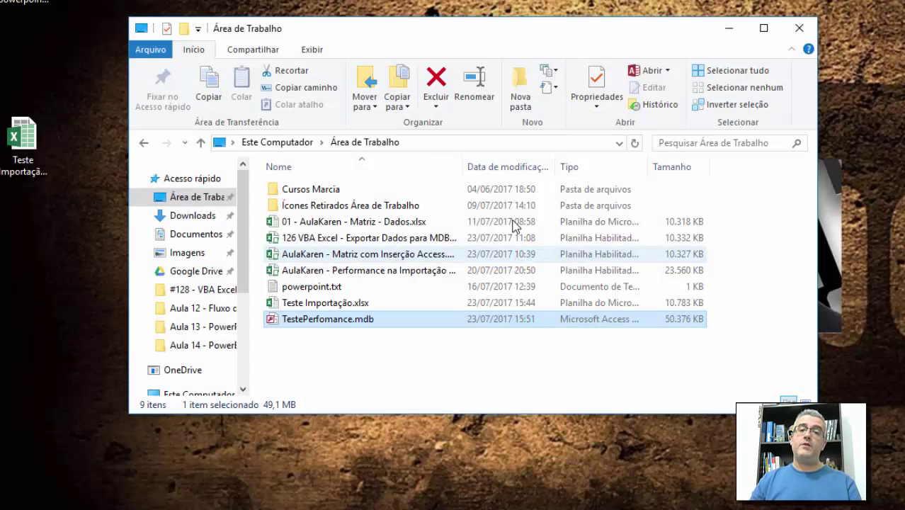